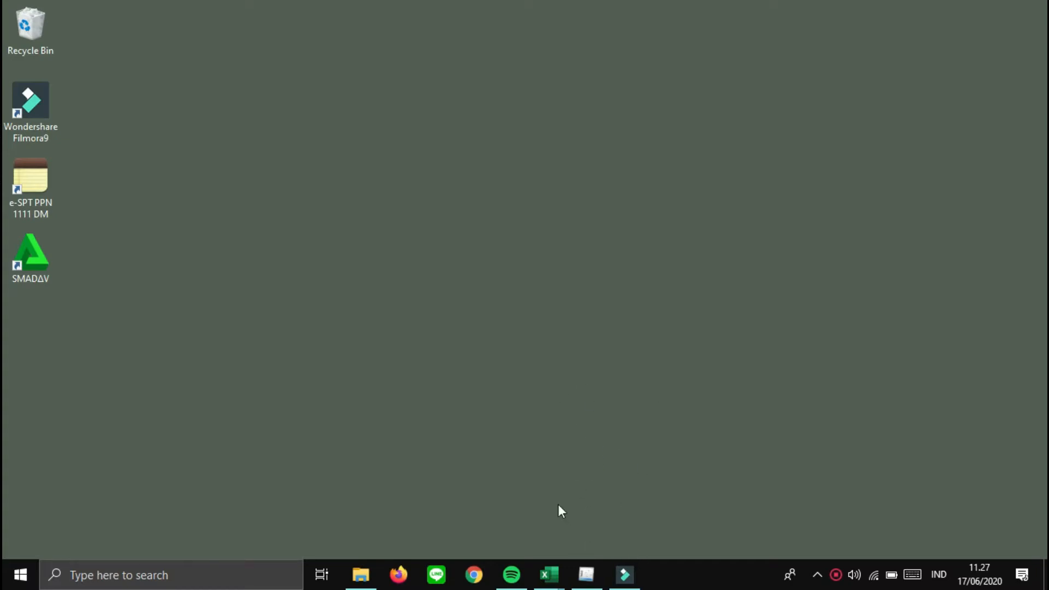
- Show thumbnails of the three open Excel workbooks, including 'excel penyusutan', from the taskbar
{"action": "left_click", "coordinate": [551, 575]}
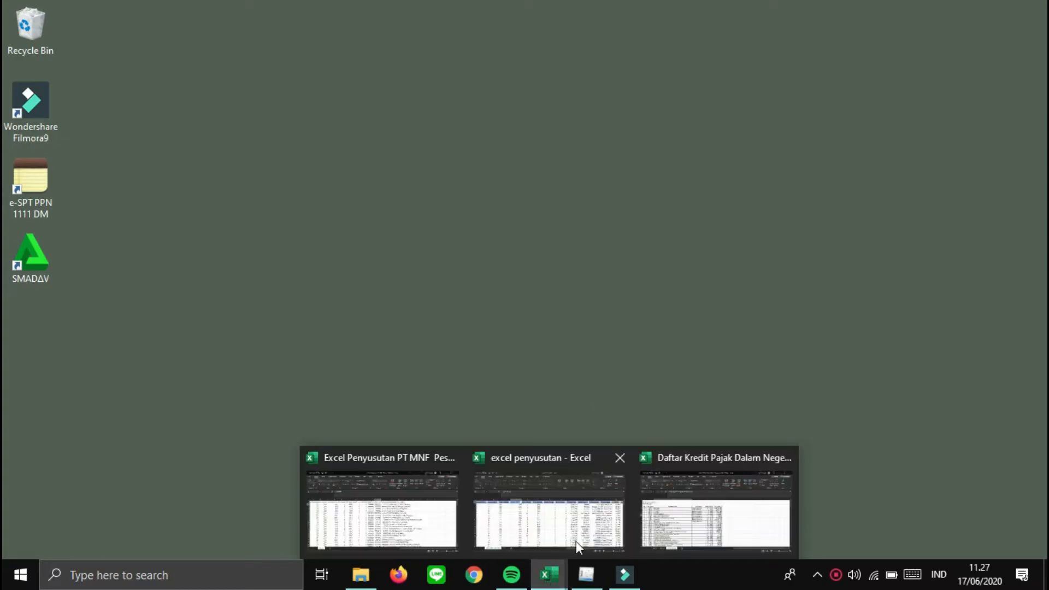
- In the Daftar Kredit Pajak workbook, go from Building 01 down to the end of the Fixed Assets list
{"action": "left_click", "coordinate": [658, 502]}
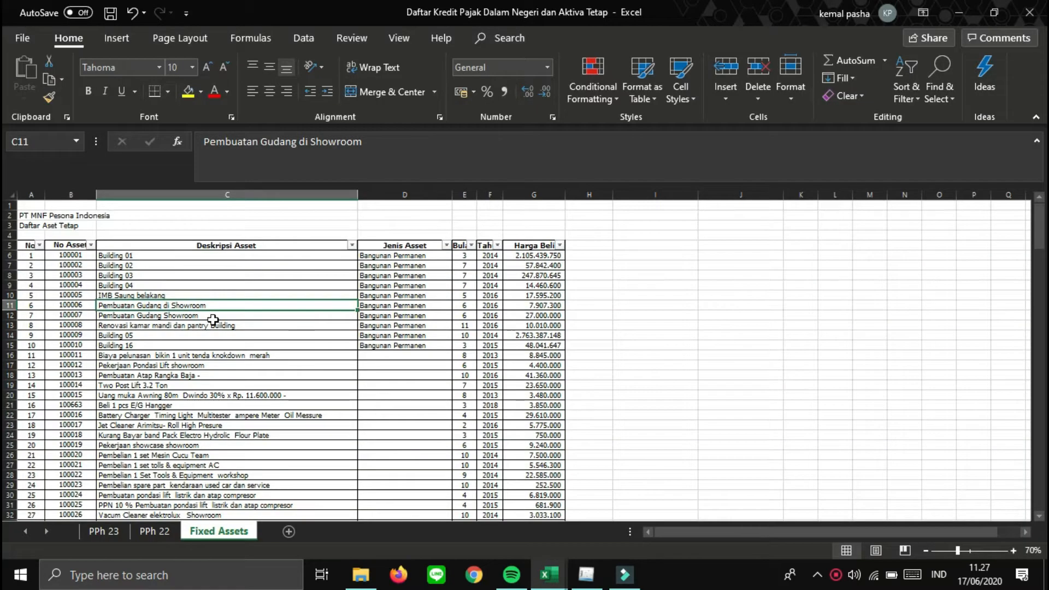
{"action": "left_click", "coordinate": [170, 257]}
{"action": "key", "text": "Down"}
{"action": "key", "text": "Down"}
{"action": "key", "text": "Down"}
{"action": "key", "text": "Down"}
{"action": "key", "text": "Down"}
{"action": "key", "text": "Down"}
{"action": "key", "text": "Down"}
{"action": "key", "text": "Down"}
{"action": "key", "text": "Down"}
{"action": "key", "text": "Down"}
{"action": "key", "text": "Down"}
{"action": "key", "text": "Down"}
{"action": "key", "text": "Down"}
{"action": "key", "text": "Down"}
{"action": "key", "text": "Down"}
{"action": "key", "text": "Down"}
{"action": "key", "text": "Down"}
{"action": "key", "text": "Down"}
{"action": "key", "text": "Down"}
{"action": "key", "text": "Down"}
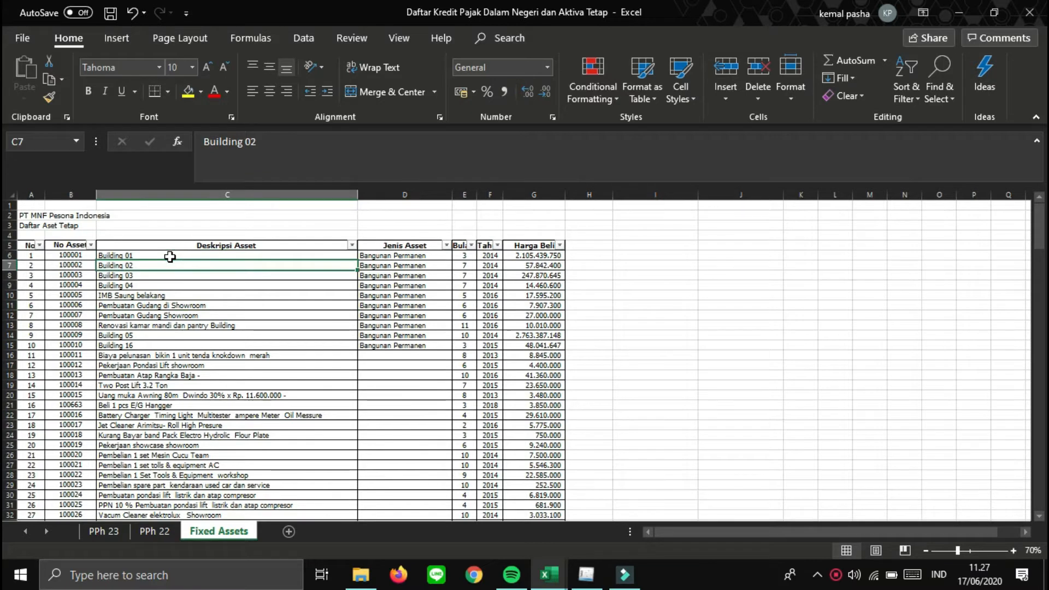
{"action": "key", "text": "Down"}
{"action": "key", "text": "Down"}
{"action": "key", "text": "Down"}
{"action": "key", "text": "Down"}
{"action": "key", "text": "Down"}
{"action": "key", "text": "Down"}
{"action": "key", "text": "Down"}
{"action": "key", "text": "Down"}
{"action": "key", "text": "Down"}
{"action": "key", "text": "Down"}
{"action": "key", "text": "Down"}
{"action": "key", "text": "Down"}
{"action": "key", "text": "Down"}
{"action": "key", "text": "Down"}
{"action": "key", "text": "Down"}
{"action": "key", "text": "Down"}
{"action": "key", "text": "Down"}
{"action": "key", "text": "Down"}
{"action": "key", "text": "Down"}
{"action": "key", "text": "Down"}
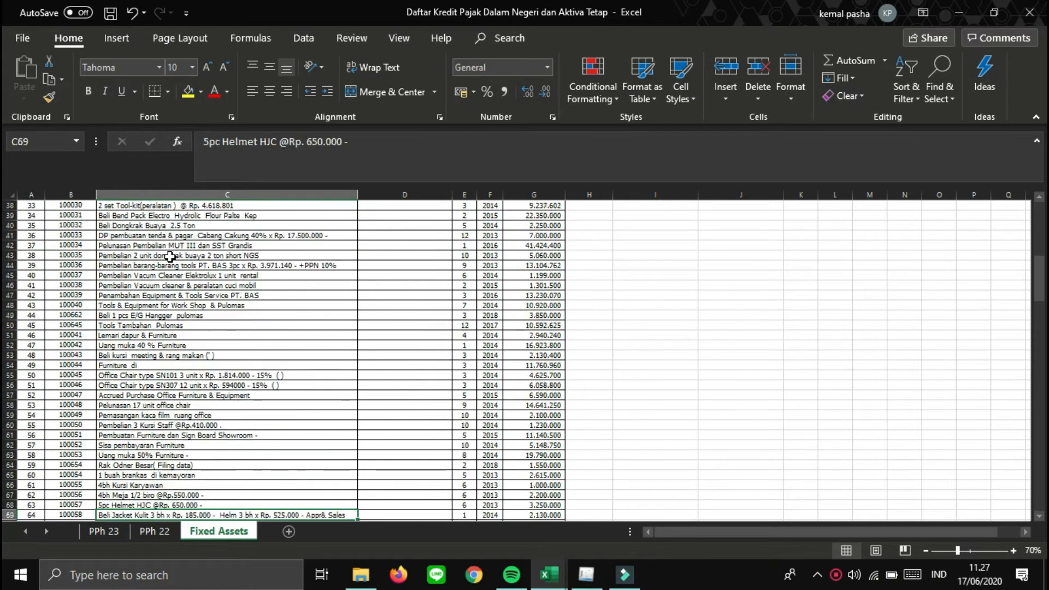
{"action": "key", "text": "Down"}
{"action": "key", "text": "Down"}
{"action": "key", "text": "Down"}
{"action": "key", "text": "Down"}
{"action": "key", "text": "Down"}
{"action": "key", "text": "Down"}
{"action": "key", "text": "Down"}
{"action": "key", "text": "Down"}
{"action": "key", "text": "Down"}
{"action": "key", "text": "Down"}
{"action": "key", "text": "Down"}
{"action": "key", "text": "Down"}
{"action": "key", "text": "Down"}
{"action": "key", "text": "Down"}
{"action": "key", "text": "Down"}
{"action": "key", "text": "Down"}
{"action": "key", "text": "Down"}
{"action": "key", "text": "Down"}
{"action": "key", "text": "Down"}
{"action": "key", "text": "Down"}
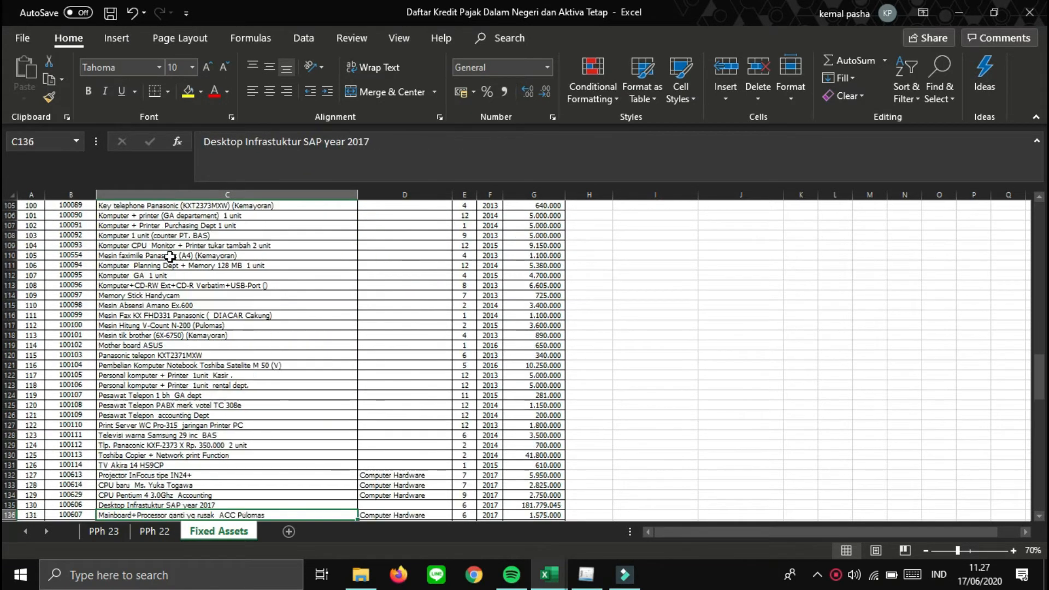
{"action": "key", "text": "Down"}
{"action": "key", "text": "Down"}
{"action": "key", "text": "Down"}
{"action": "key", "text": "Down"}
{"action": "key", "text": "Down"}
{"action": "key", "text": "Down"}
{"action": "key", "text": "Down"}
{"action": "key", "text": "Down"}
{"action": "key", "text": "Down"}
{"action": "key", "text": "Down"}
{"action": "key", "text": "Down"}
{"action": "key", "text": "Down"}
{"action": "key", "text": "Down"}
{"action": "key", "text": "Down"}
{"action": "key", "text": "Down"}
{"action": "key", "text": "Down"}
{"action": "key", "text": "Down"}
{"action": "key", "text": "Down"}
{"action": "key", "text": "Down"}
{"action": "key", "text": "Down"}
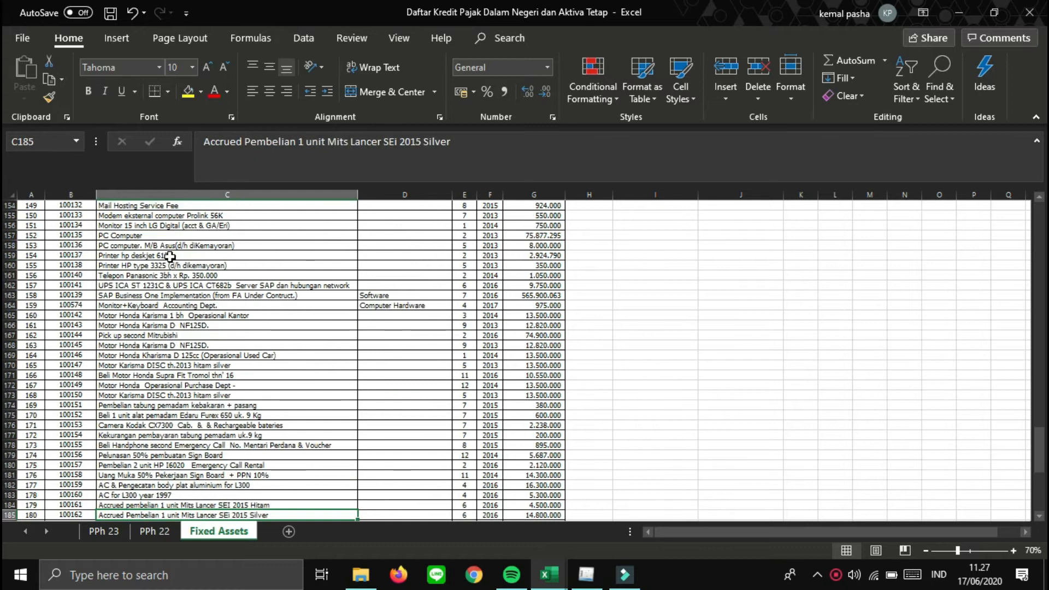
- Return to the top of the asset table and select the Bangunan Permanen asset type
{"action": "key", "text": "Up"}
{"action": "key", "text": "Up"}
{"action": "key", "text": "Up"}
{"action": "key", "text": "Up"}
{"action": "key", "text": "Up"}
{"action": "key", "text": "Up"}
{"action": "key", "text": "Up"}
{"action": "key", "text": "Up"}
{"action": "key", "text": "Up"}
{"action": "key", "text": "Up"}
{"action": "key", "text": "Up"}
{"action": "key", "text": "Up"}
{"action": "key", "text": "Up"}
{"action": "key", "text": "Up"}
{"action": "key", "text": "Up"}
{"action": "key", "text": "Up"}
{"action": "key", "text": "Up"}
{"action": "key", "text": "Up"}
{"action": "key", "text": "Up"}
{"action": "key", "text": "Up"}
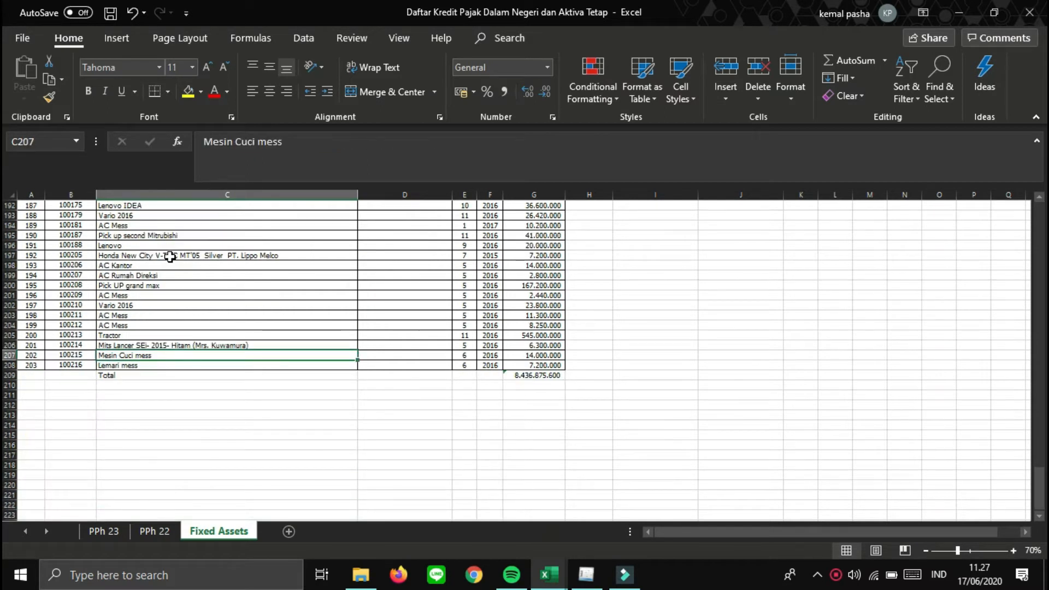
{"action": "key", "text": "Up"}
{"action": "key", "text": "Up"}
{"action": "key", "text": "Up"}
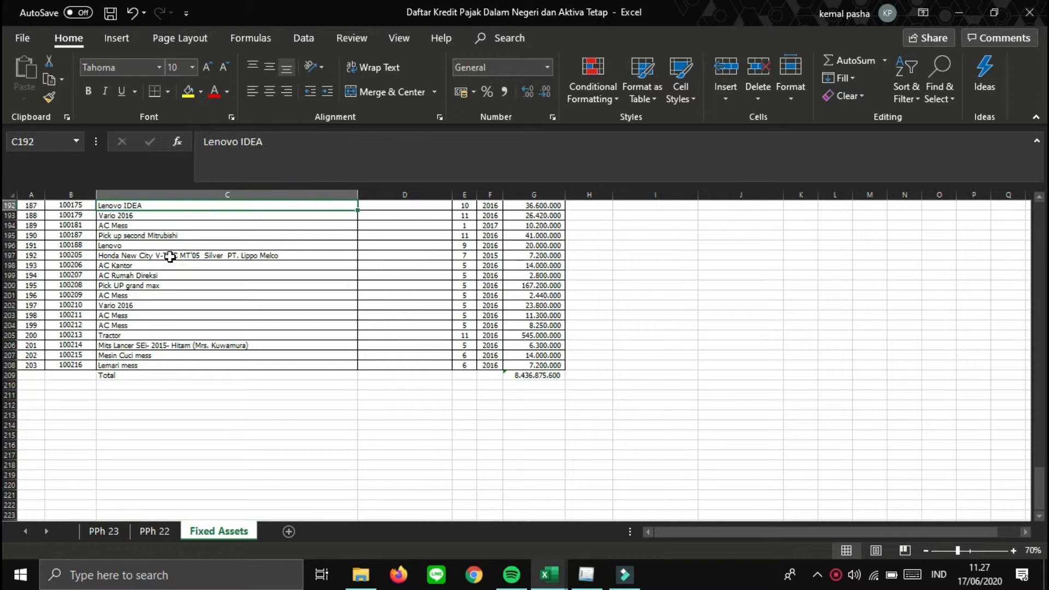
{"action": "key", "text": "Page_Up"}
{"action": "key", "text": "Page_Up"}
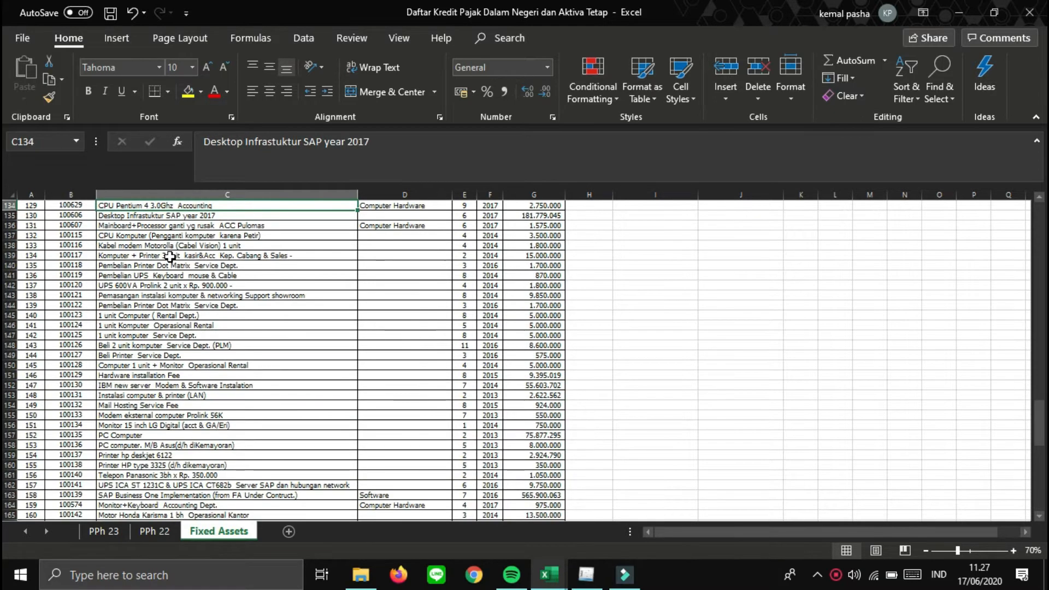
{"action": "key", "text": "ctrl+Up"}
{"action": "key", "text": "Down"}
{"action": "key", "text": "Down"}
{"action": "key", "text": "Down"}
{"action": "key", "text": "Down"}
{"action": "key", "text": "Down"}
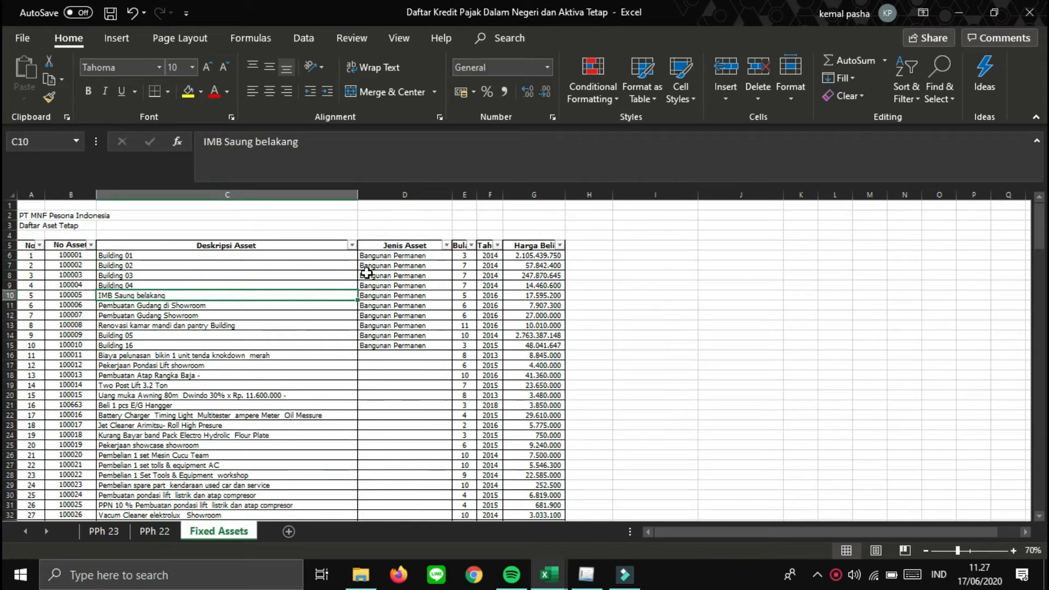
{"action": "left_click", "coordinate": [403, 305]}
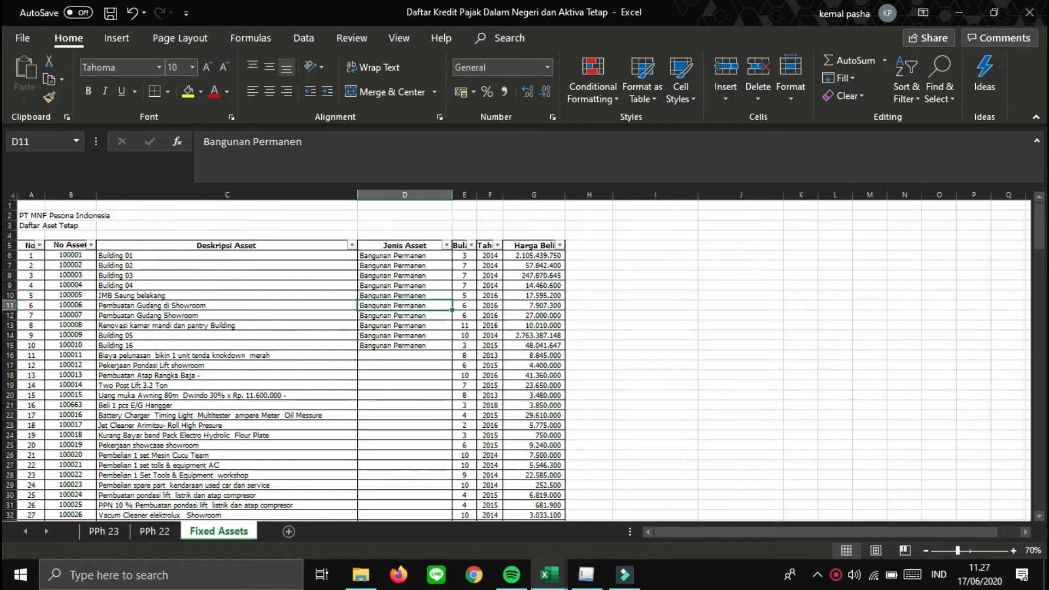
{"action": "mouse_move", "coordinate": [566, 588]}
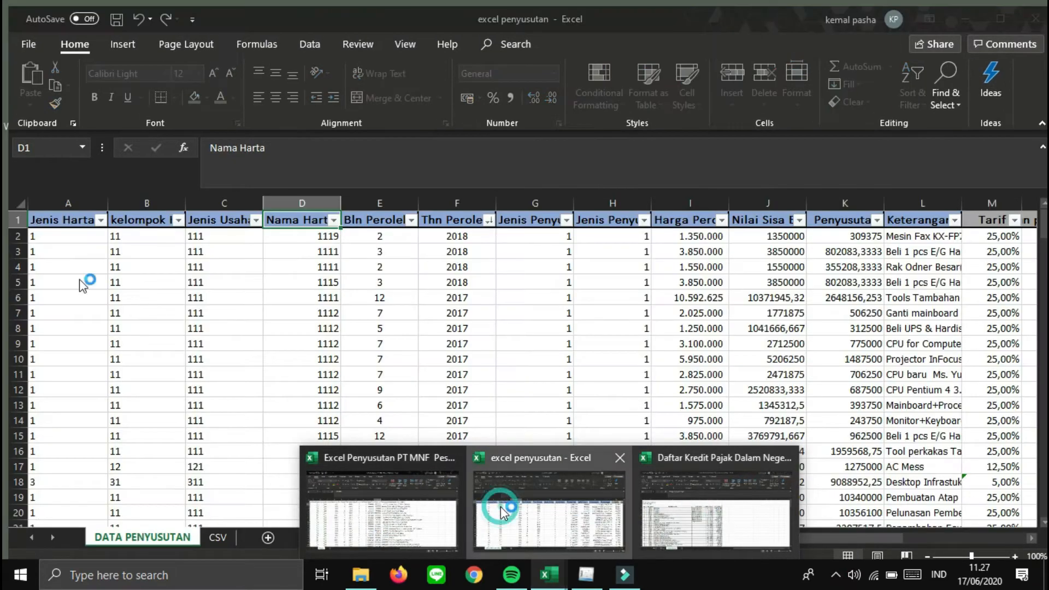
{"action": "left_click", "coordinate": [496, 511]}
{"action": "left_click", "coordinate": [140, 308]}
{"action": "key", "text": "Right"}
{"action": "key", "text": "Right"}
{"action": "key", "text": "Right"}
{"action": "key", "text": "Right"}
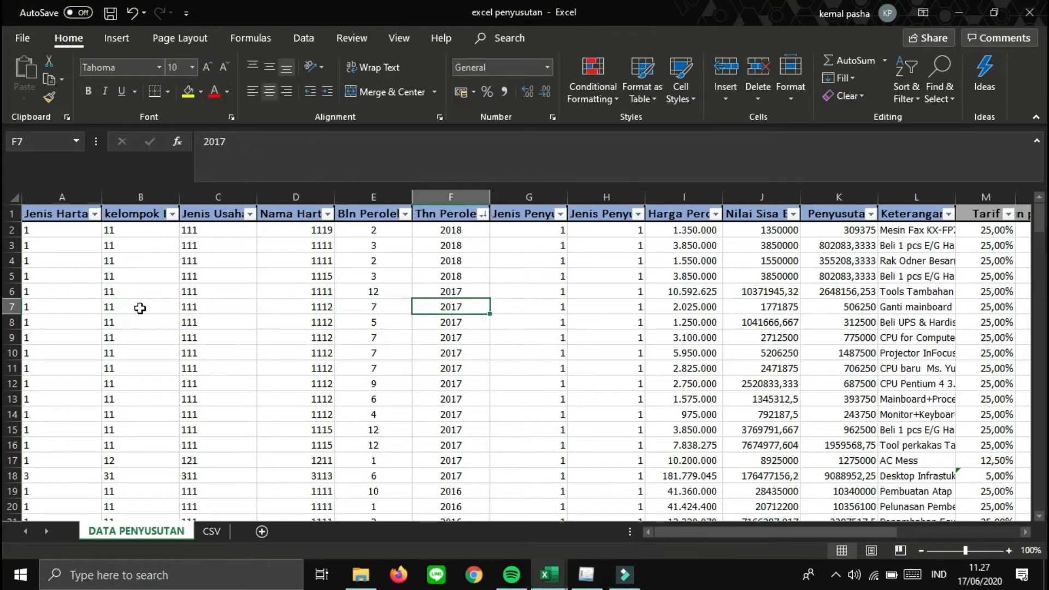
{"action": "key", "text": "Left"}
{"action": "key", "text": "Left"}
{"action": "key", "text": "Right"}
{"action": "key", "text": "Right"}
{"action": "key", "text": "Right"}
{"action": "key", "text": "Right"}
{"action": "key", "text": "Right"}
{"action": "key", "text": "Right"}
{"action": "key", "text": "Right"}
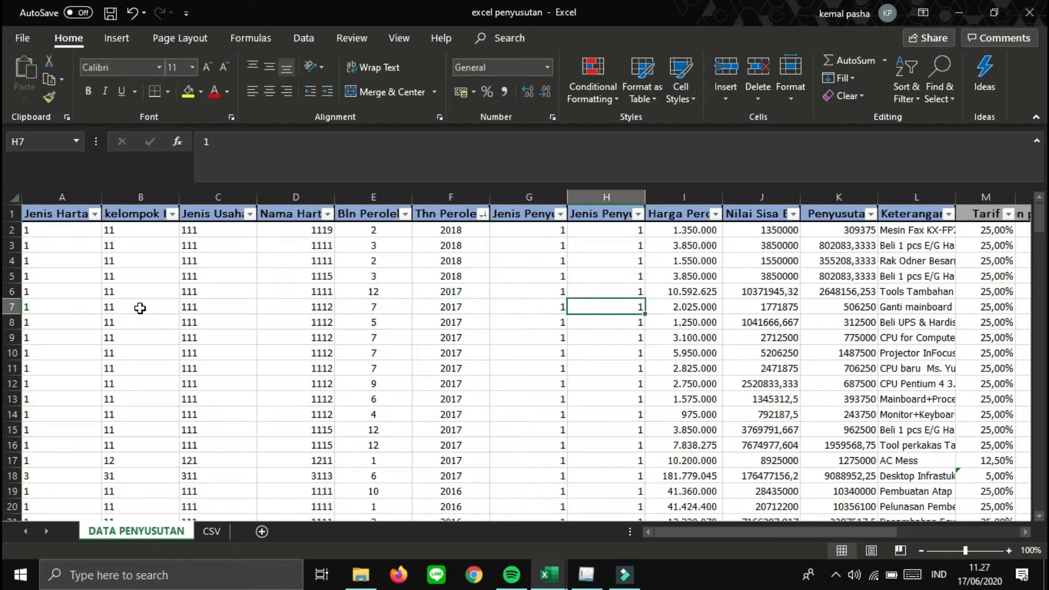
{"action": "key", "text": "Right"}
{"action": "key", "text": "Right"}
{"action": "key", "text": "Left"}
{"action": "key", "text": "Left"}
{"action": "key", "text": "Right"}
{"action": "key", "text": "Right"}
{"action": "key", "text": "Up"}
{"action": "key", "text": "Up"}
{"action": "key", "text": "Up"}
{"action": "key", "text": "Up"}
{"action": "key", "text": "Up"}
{"action": "key", "text": "Up"}
{"action": "key", "text": "Left"}
{"action": "key", "text": "Left"}
{"action": "key", "text": "Left"}
{"action": "key", "text": "Left"}
{"action": "key", "text": "Left"}
{"action": "key", "text": "Left"}
{"action": "key", "text": "Left"}
{"action": "key", "text": "Left"}
{"action": "key", "text": "Left"}
{"action": "key", "text": "Left"}
{"action": "key", "text": "Left"}
{"action": "key", "text": "Left"}
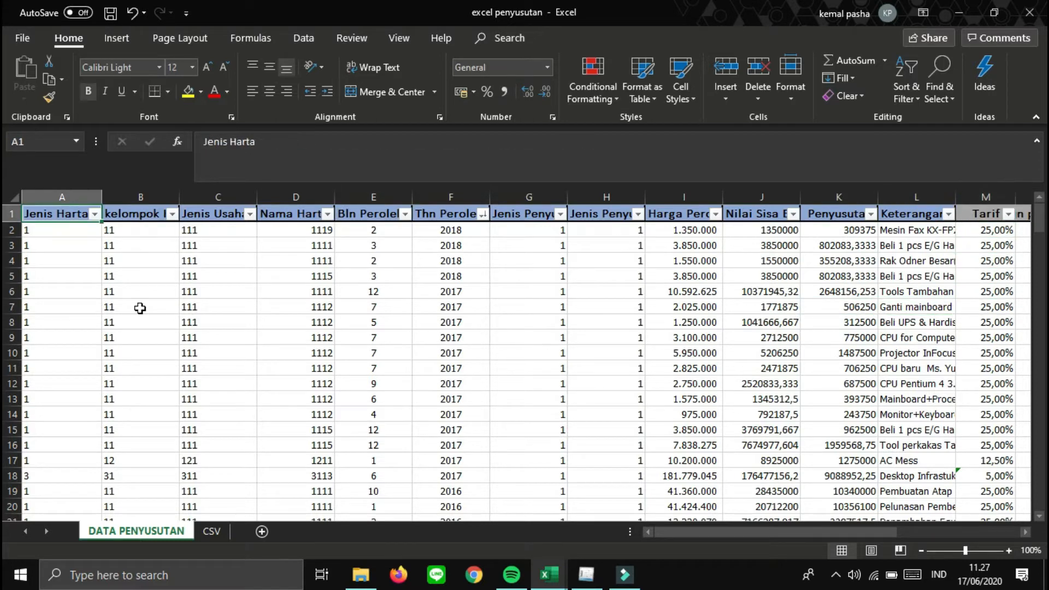
{"action": "key", "text": "Right"}
{"action": "key", "text": "Right"}
{"action": "key", "text": "Right"}
{"action": "key", "text": "Right"}
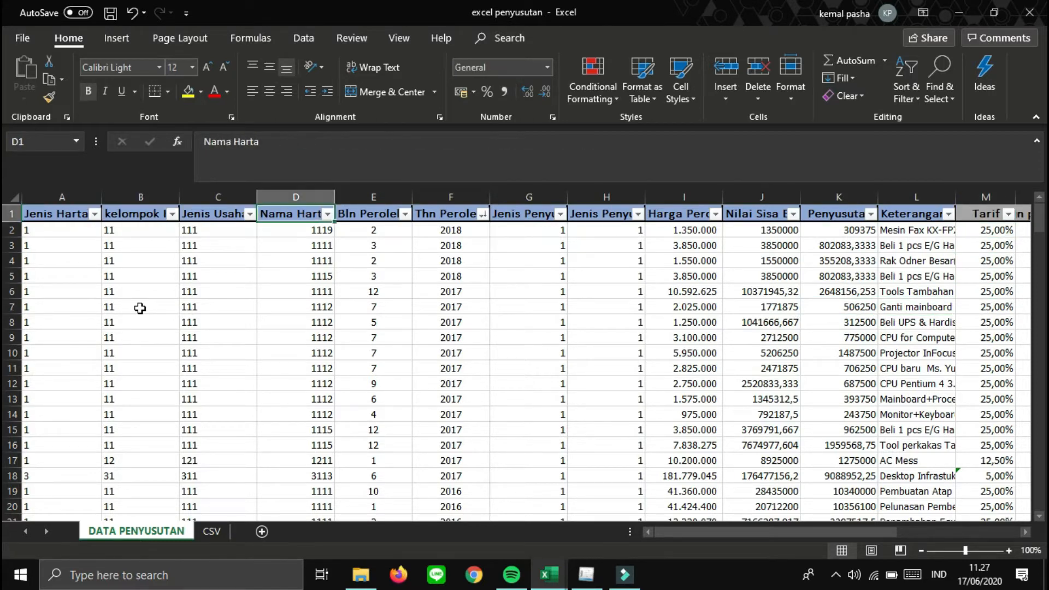
{"action": "key", "text": "Right"}
{"action": "key", "text": "Left"}
{"action": "key", "text": "Left"}
{"action": "key", "text": "Left"}
{"action": "key", "text": "Left"}
{"action": "key", "text": "Left"}
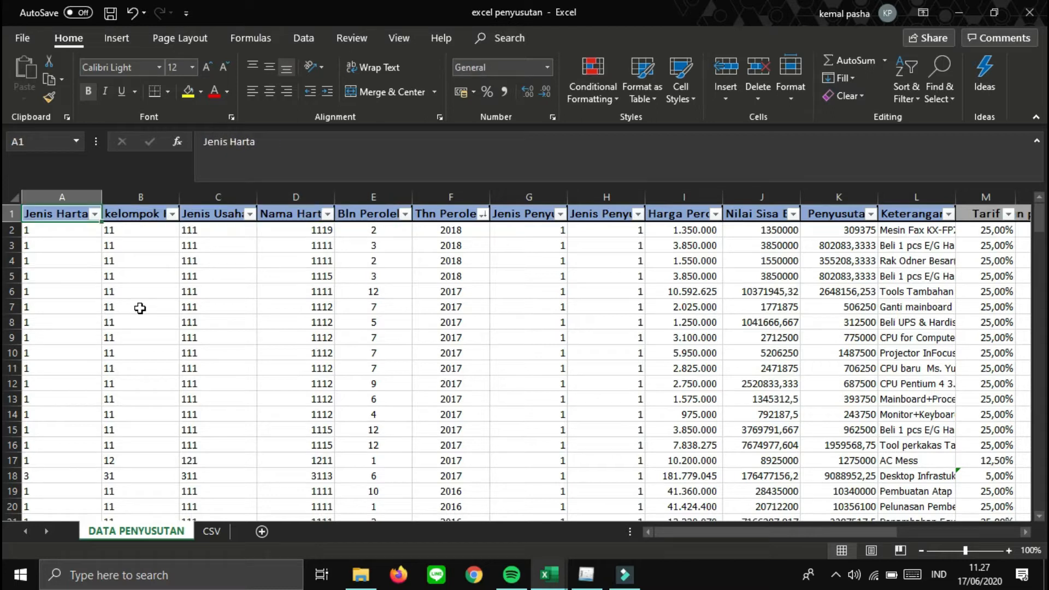
{"action": "key", "text": "Right"}
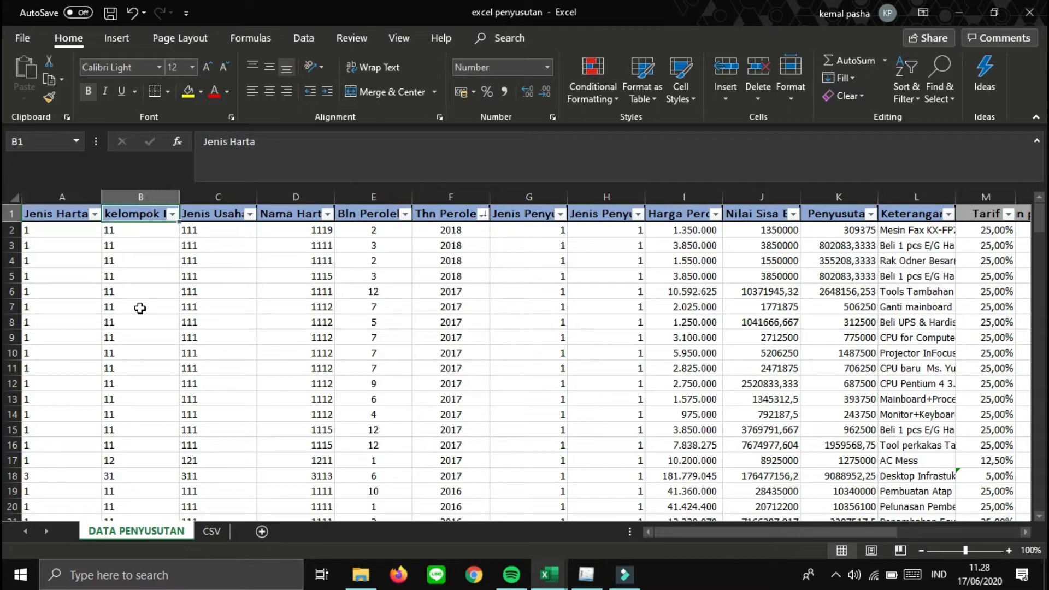
{"action": "key", "text": "Right"}
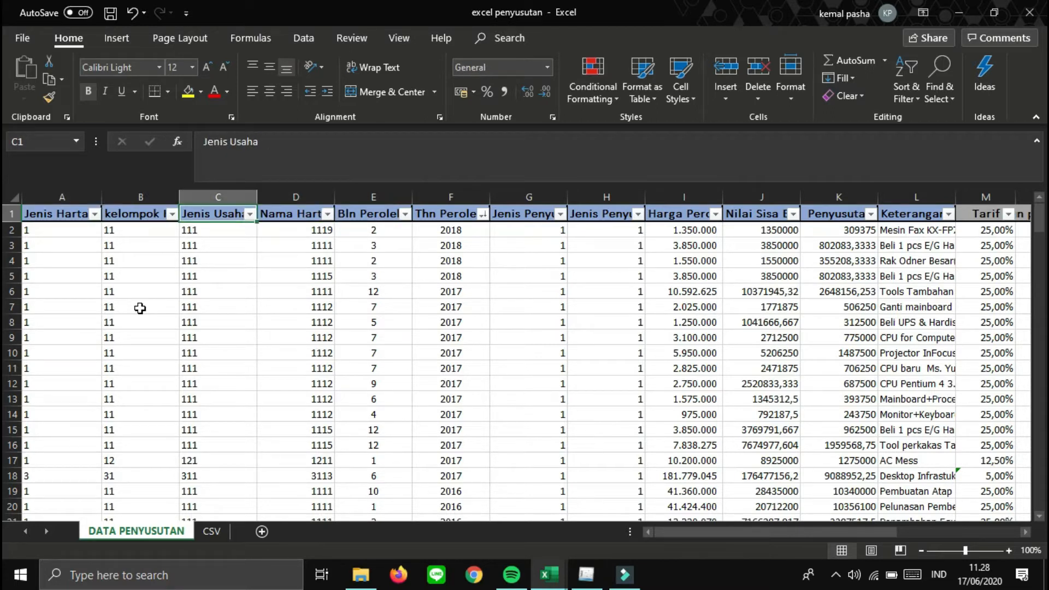
{"action": "key", "text": "Right"}
{"action": "key", "text": "Right"}
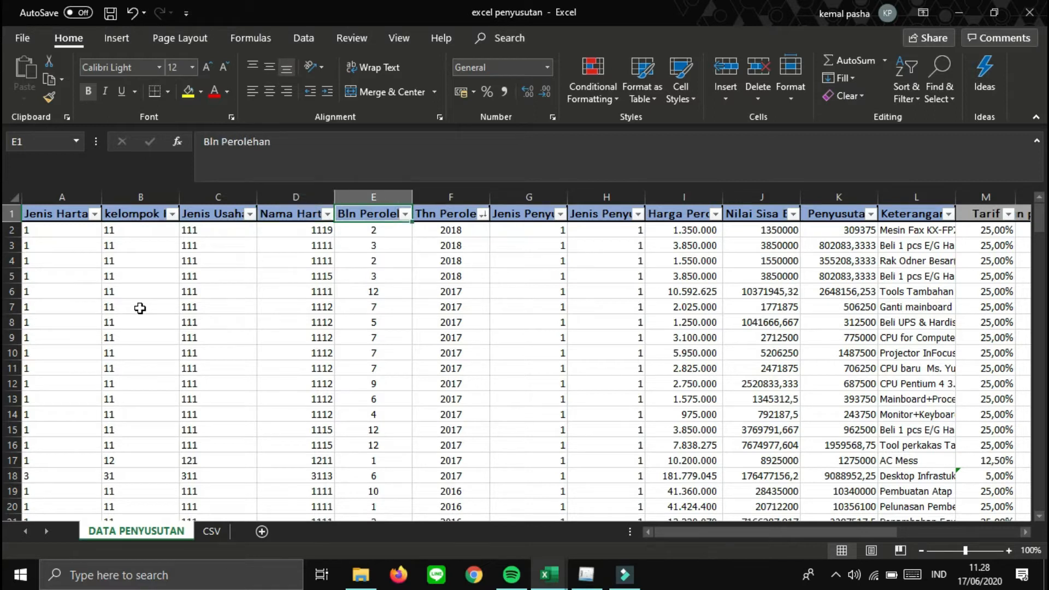
{"action": "key", "text": "Right"}
{"action": "key", "text": "Right"}
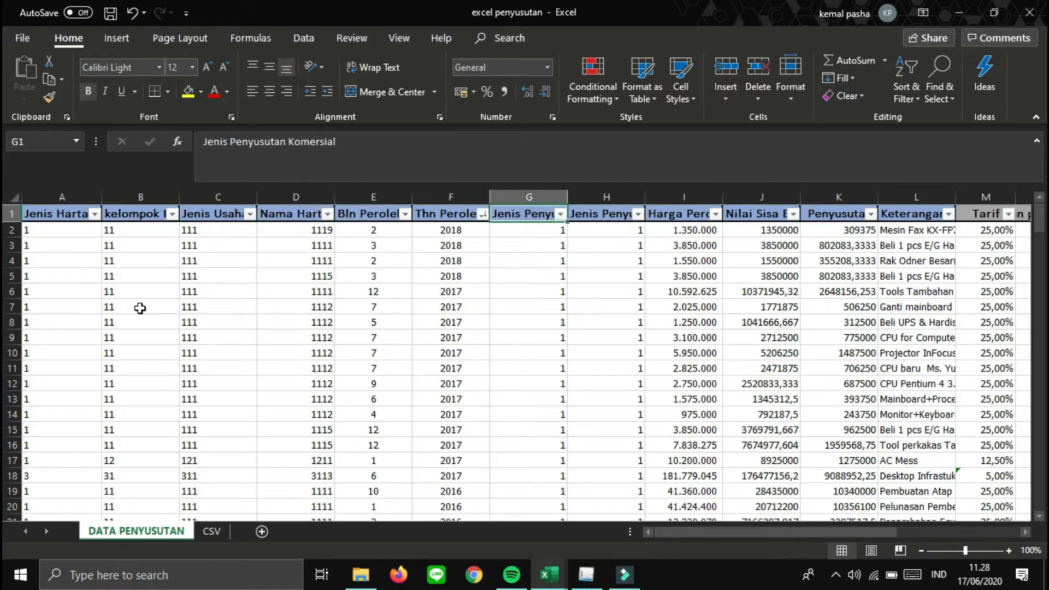
{"action": "key", "text": "Right"}
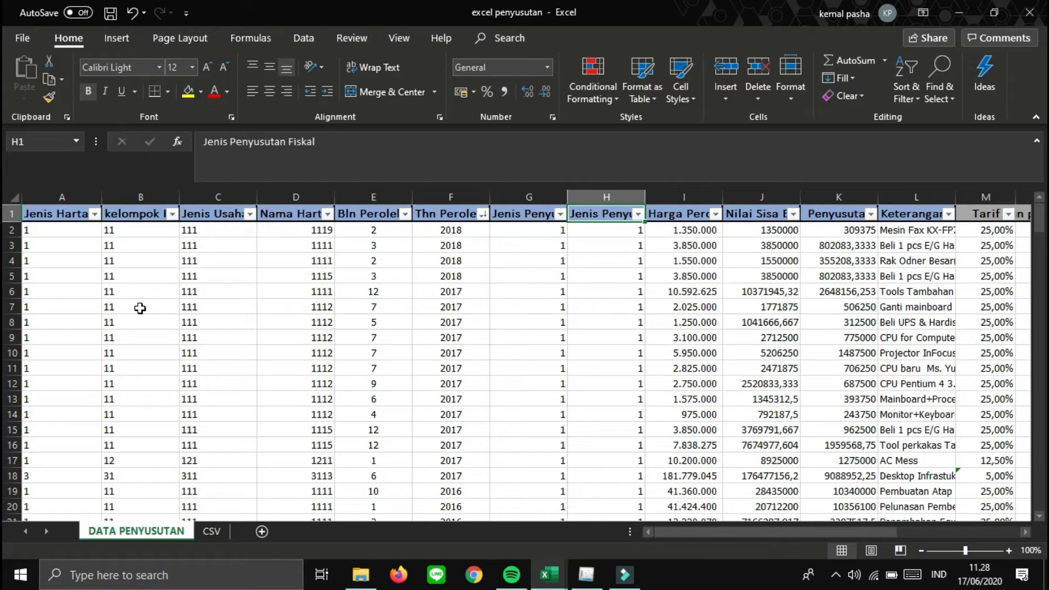
{"action": "key", "text": "Right"}
{"action": "key", "text": "Right"}
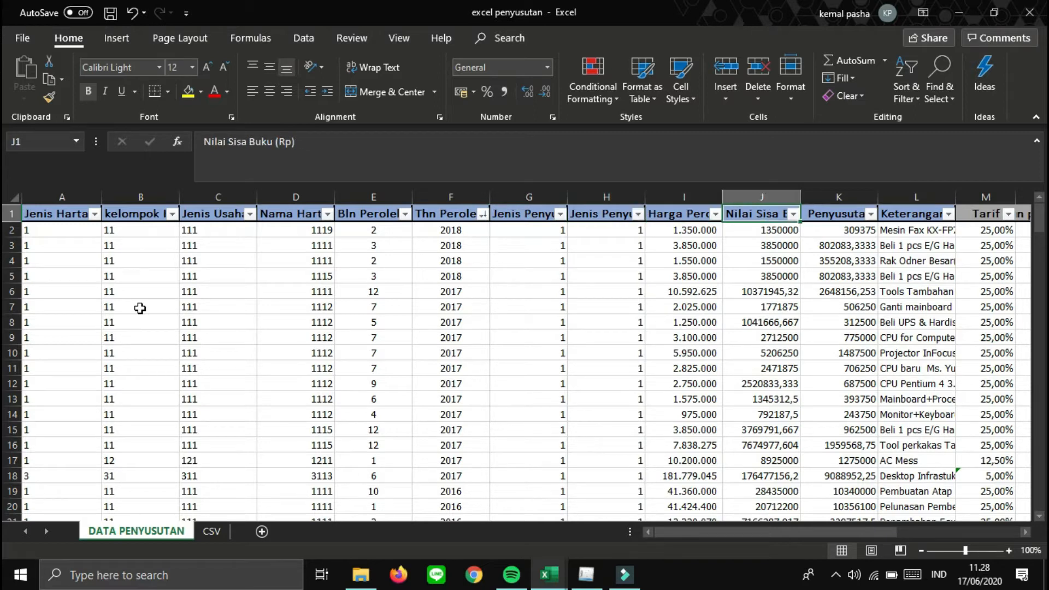
{"action": "key", "text": "Right"}
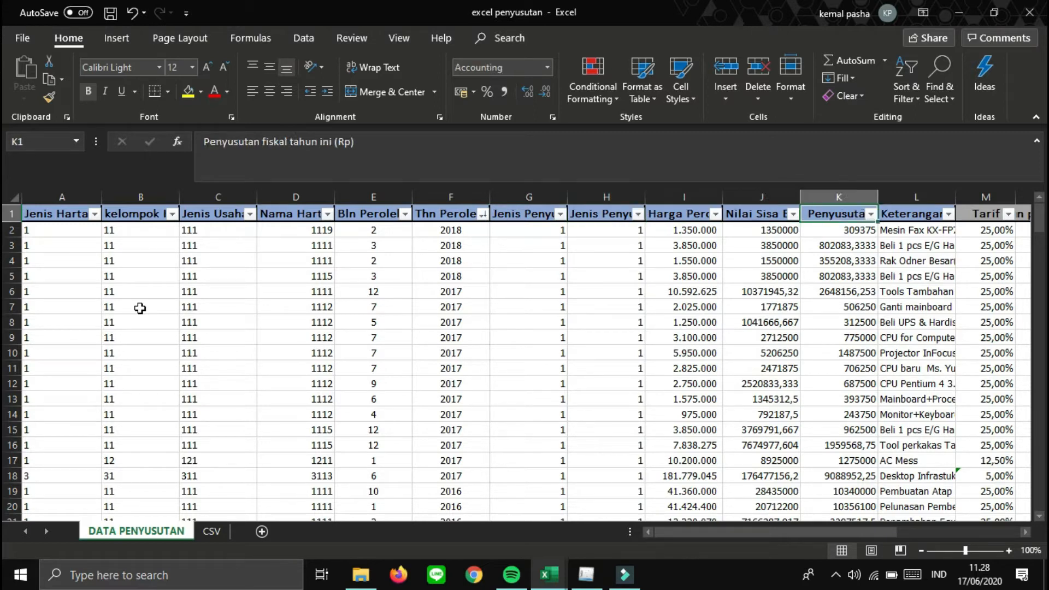
{"action": "key", "text": "Right"}
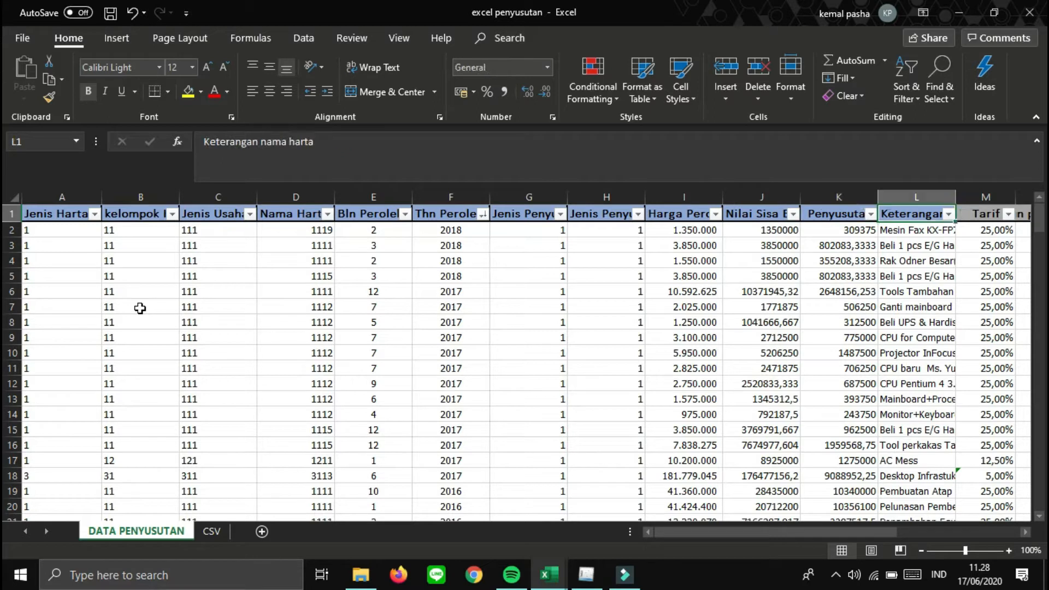
{"action": "key", "text": "Left"}
{"action": "key", "text": "Left"}
{"action": "key", "text": "Left"}
{"action": "key", "text": "Left"}
{"action": "key", "text": "Left"}
{"action": "key", "text": "Left"}
{"action": "key", "text": "Left"}
{"action": "key", "text": "Left"}
{"action": "key", "text": "Left"}
{"action": "key", "text": "Left"}
{"action": "key", "text": "Left"}
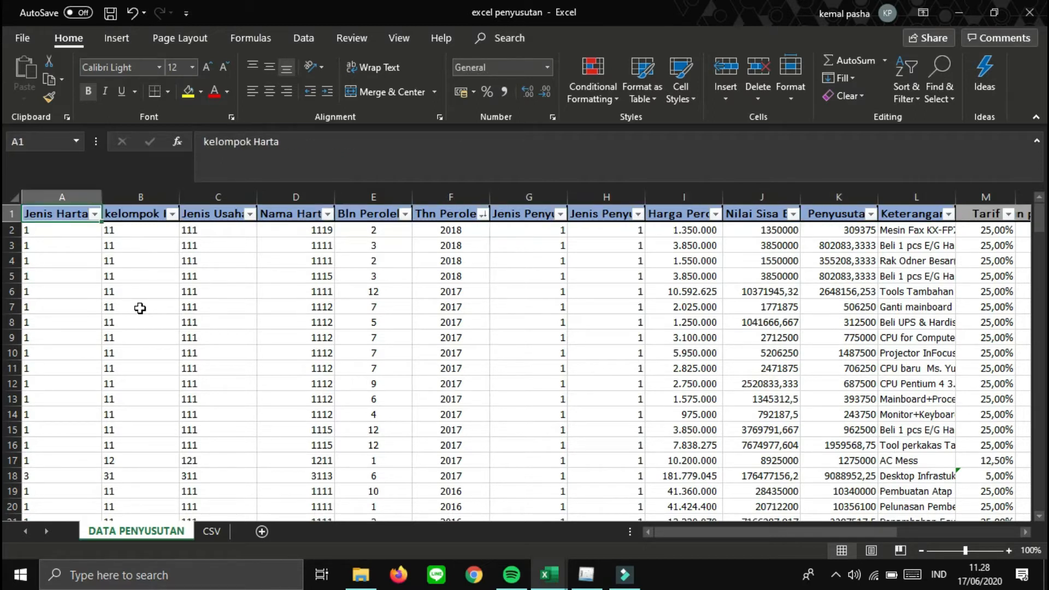
{"action": "key", "text": "Down"}
{"action": "key", "text": "Down"}
{"action": "key", "text": "Up"}
{"action": "key", "text": "Up"}
{"action": "key", "text": "Down"}
{"action": "key", "text": "Up"}
{"action": "key", "text": "Down"}
{"action": "key", "text": "Down"}
{"action": "key", "text": "Up"}
{"action": "key", "text": "Right"}
{"action": "key", "text": "Right"}
{"action": "key", "text": "Right"}
{"action": "key", "text": "Right"}
{"action": "key", "text": "Right"}
{"action": "key", "text": "Right"}
{"action": "key", "text": "Right"}
{"action": "key", "text": "Right"}
{"action": "key", "text": "Right"}
{"action": "key", "text": "Right"}
{"action": "key", "text": "Right"}
{"action": "key", "text": "Right"}
{"action": "key", "text": "Right"}
{"action": "key", "text": "Right"}
{"action": "key", "text": "Right"}
{"action": "key", "text": "Right"}
{"action": "key", "text": "Right"}
{"action": "key", "text": "Right"}
{"action": "key", "text": "Right"}
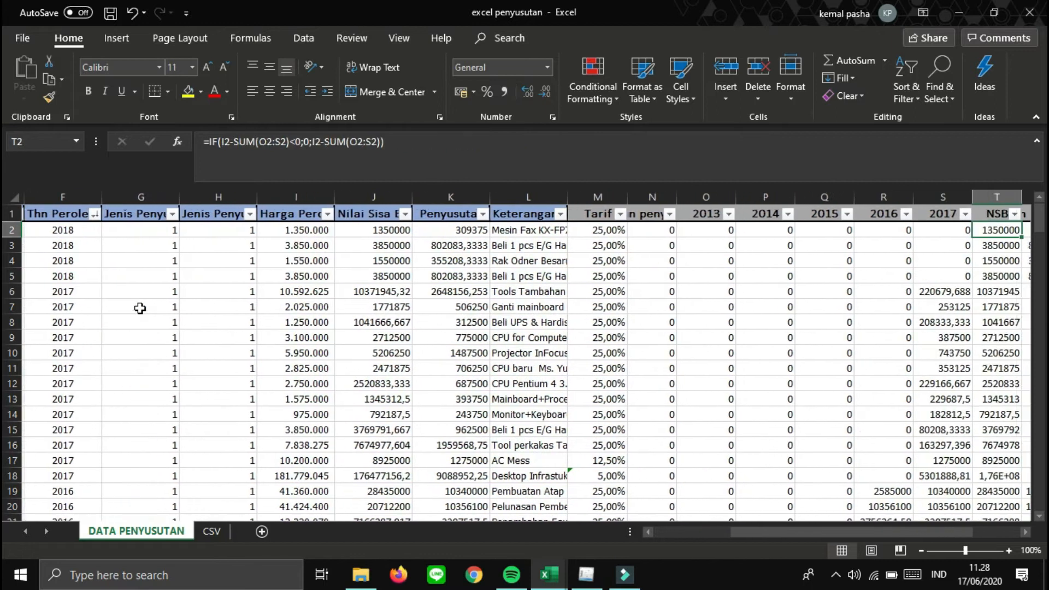
- Compare the row-2 yearly depreciation formulas, the Tarif header and the 2013 column
{"action": "key", "text": "Right"}
{"action": "key", "text": "Right"}
{"action": "key", "text": "Left"}
{"action": "key", "text": "Left"}
{"action": "key", "text": "Left"}
{"action": "key", "text": "Left"}
{"action": "key", "text": "Left"}
{"action": "key", "text": "Left"}
{"action": "key", "text": "Left"}
{"action": "key", "text": "Left"}
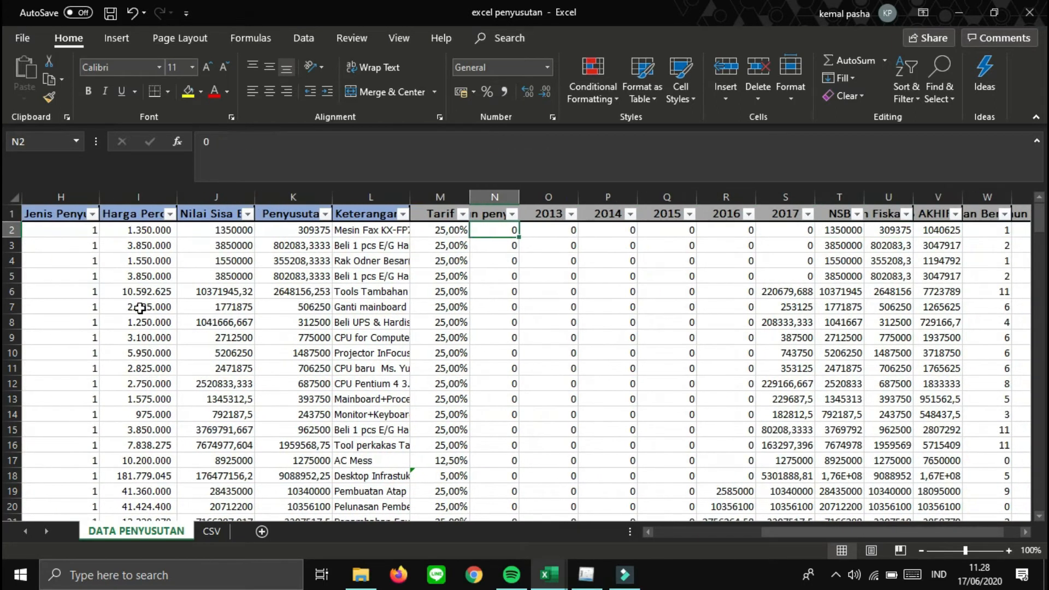
{"action": "key", "text": "Left"}
{"action": "key", "text": "Up"}
{"action": "key", "text": "Down"}
{"action": "key", "text": "Right"}
{"action": "key", "text": "Right"}
{"action": "key", "text": "Right"}
{"action": "key", "text": "Right"}
{"action": "key", "text": "Right"}
{"action": "key", "text": "Right"}
{"action": "key", "text": "Left"}
{"action": "key", "text": "Left"}
{"action": "key", "text": "Left"}
{"action": "key", "text": "Right"}
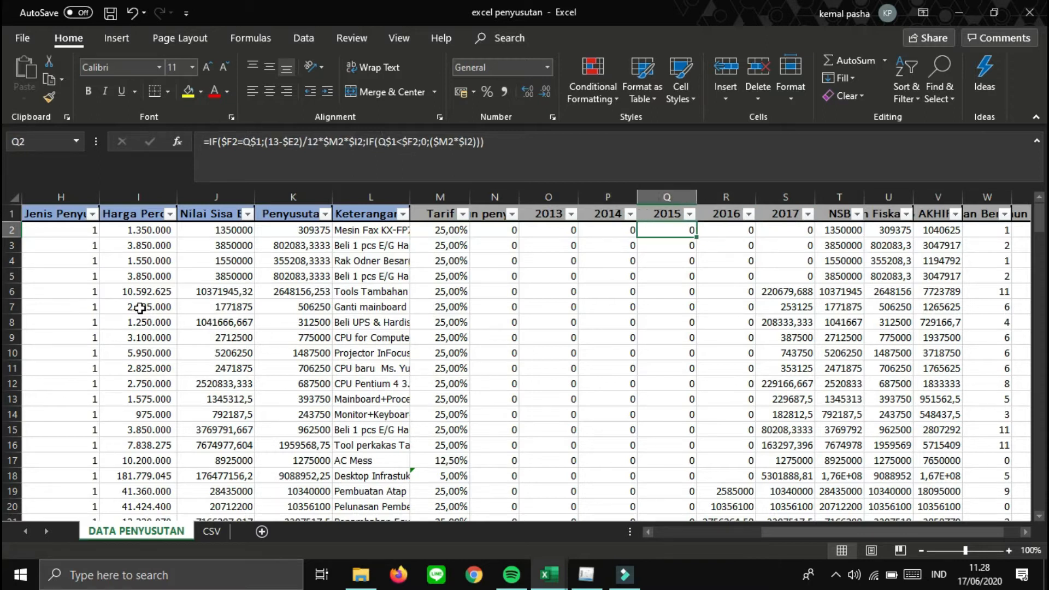
{"action": "key", "text": "Right"}
{"action": "key", "text": "Right"}
{"action": "key", "text": "Right"}
{"action": "key", "text": "Right"}
{"action": "key", "text": "Right"}
{"action": "key", "text": "Right"}
{"action": "key", "text": "Right"}
{"action": "key", "text": "Left"}
{"action": "key", "text": "Left"}
{"action": "key", "text": "Left"}
{"action": "key", "text": "Left"}
{"action": "key", "text": "Left"}
{"action": "key", "text": "Left"}
{"action": "key", "text": "Left"}
{"action": "key", "text": "Left"}
{"action": "key", "text": "Left"}
{"action": "key", "text": "Left"}
{"action": "key", "text": "Left"}
{"action": "key", "text": "Up"}
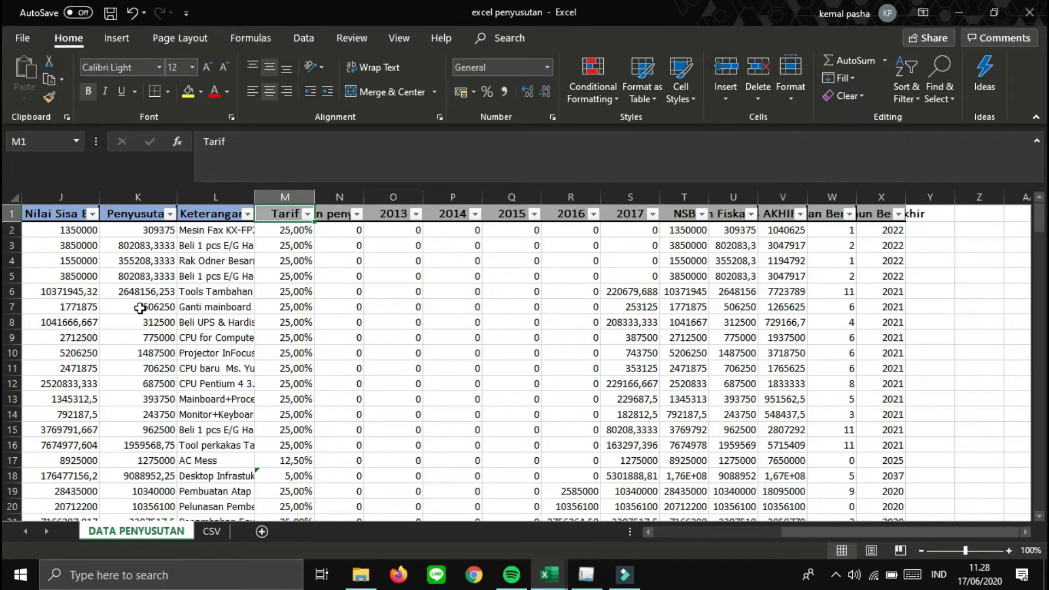
{"action": "key", "text": "Right"}
{"action": "key", "text": "Right"}
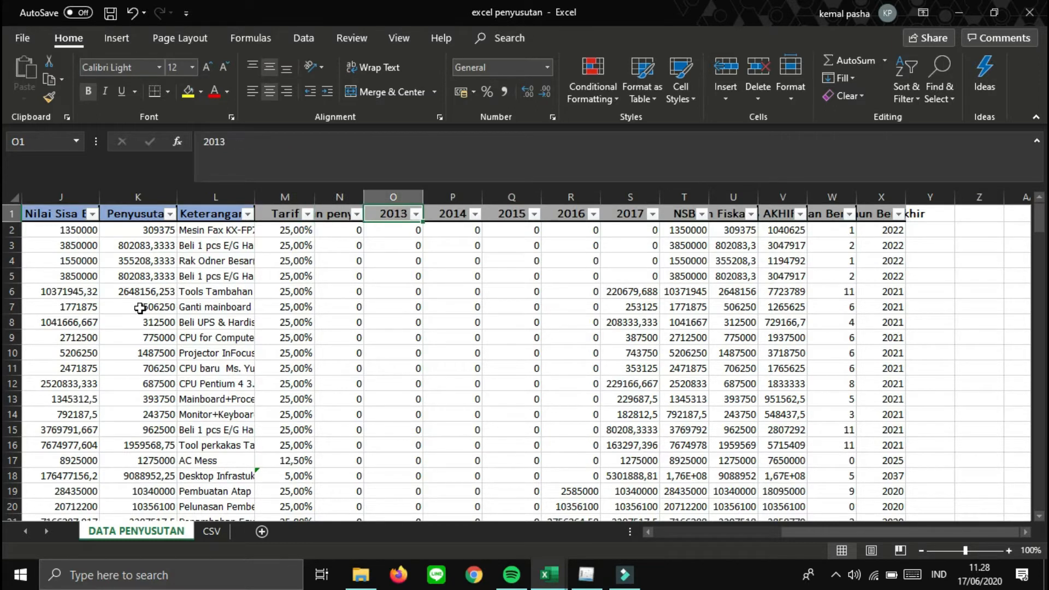
{"action": "key", "text": "Down"}
{"action": "key", "text": "Down"}
{"action": "key", "text": "Down"}
{"action": "key", "text": "Down"}
{"action": "key", "text": "Down"}
{"action": "key", "text": "Down"}
{"action": "key", "text": "Down"}
{"action": "key", "text": "Down"}
{"action": "key", "text": "Down"}
{"action": "key", "text": "Down"}
{"action": "key", "text": "Down"}
{"action": "key", "text": "Down"}
{"action": "key", "text": "Down"}
{"action": "key", "text": "Down"}
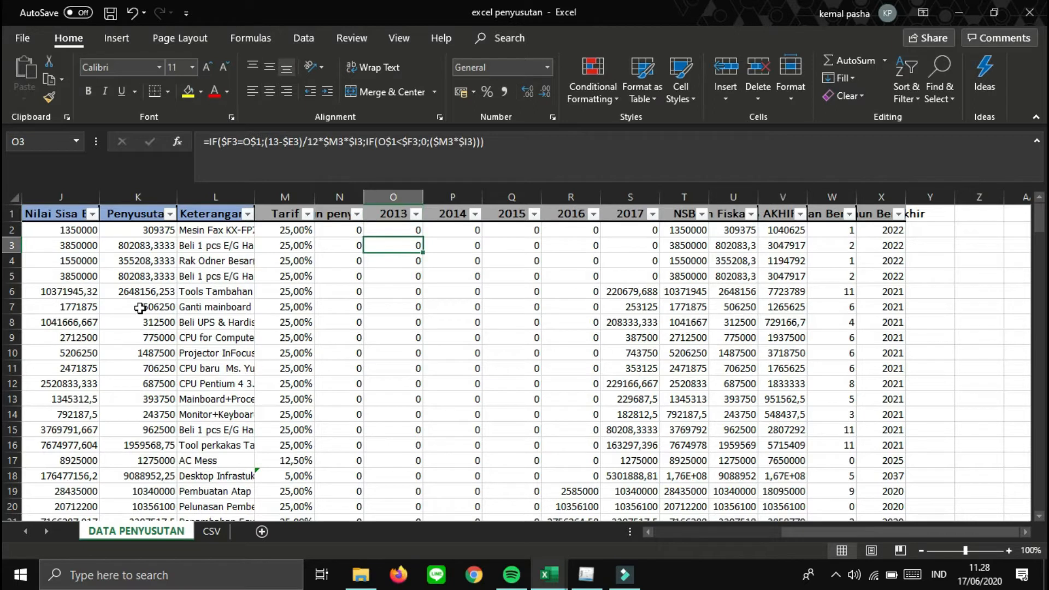
{"action": "key", "text": "Down"}
{"action": "key", "text": "Down"}
{"action": "key", "text": "Down"}
{"action": "key", "text": "Down"}
{"action": "key", "text": "Down"}
{"action": "key", "text": "Down"}
{"action": "key", "text": "Up"}
{"action": "key", "text": "Up"}
{"action": "key", "text": "Up"}
{"action": "key", "text": "Up"}
{"action": "key", "text": "Up"}
{"action": "key", "text": "Up"}
{"action": "key", "text": "Up"}
{"action": "key", "text": "Up"}
{"action": "key", "text": "Up"}
{"action": "key", "text": "Up"}
{"action": "key", "text": "Up"}
{"action": "key", "text": "Up"}
{"action": "key", "text": "Up"}
{"action": "key", "text": "Up"}
{"action": "key", "text": "Up"}
{"action": "key", "text": "Up"}
{"action": "key", "text": "Up"}
{"action": "key", "text": "Up"}
{"action": "key", "text": "Up"}
{"action": "key", "text": "Up"}
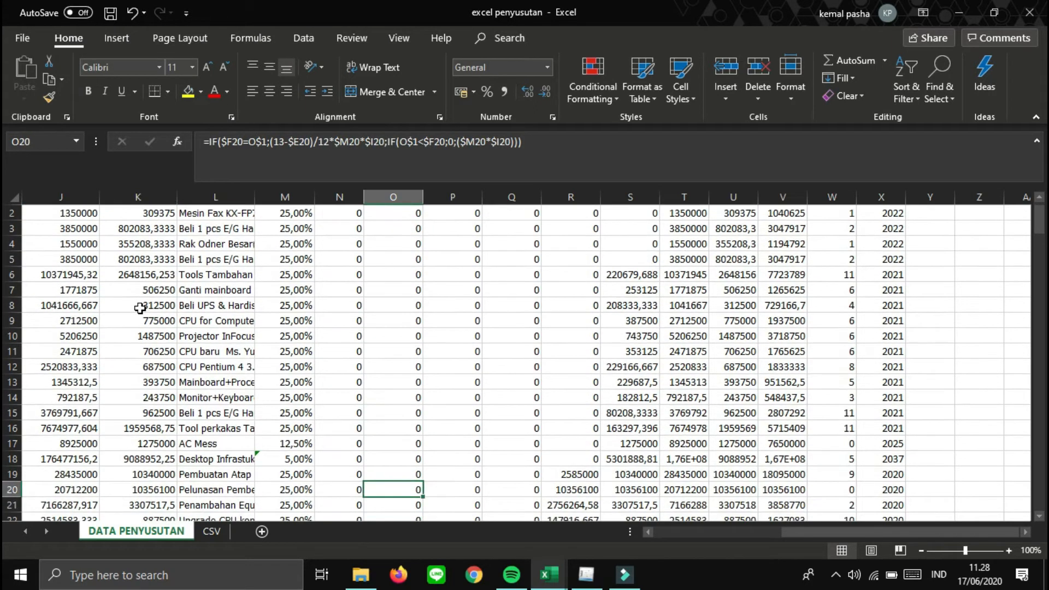
- Review the 2016–2017 headers, then NSB, Penyusutan Fiskal 2018, NSB AKHIR 2018 and Bulan Berakhir
{"action": "key", "text": "Right"}
{"action": "key", "text": "Right"}
{"action": "key", "text": "Right"}
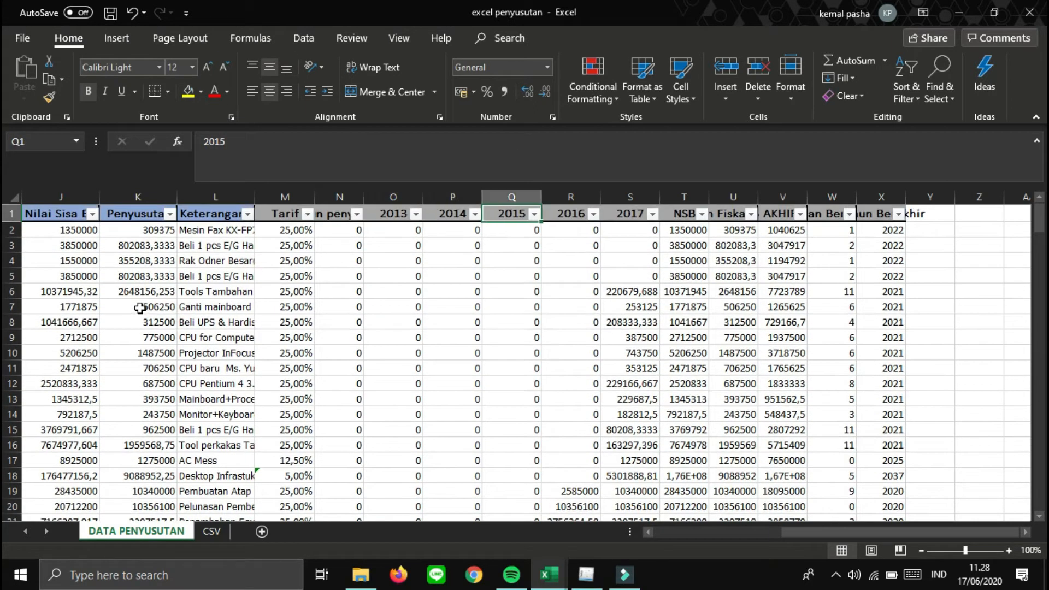
{"action": "key", "text": "Right"}
{"action": "key", "text": "Left"}
{"action": "key", "text": "Left"}
{"action": "key", "text": "Left"}
{"action": "key", "text": "Left"}
{"action": "key", "text": "Left"}
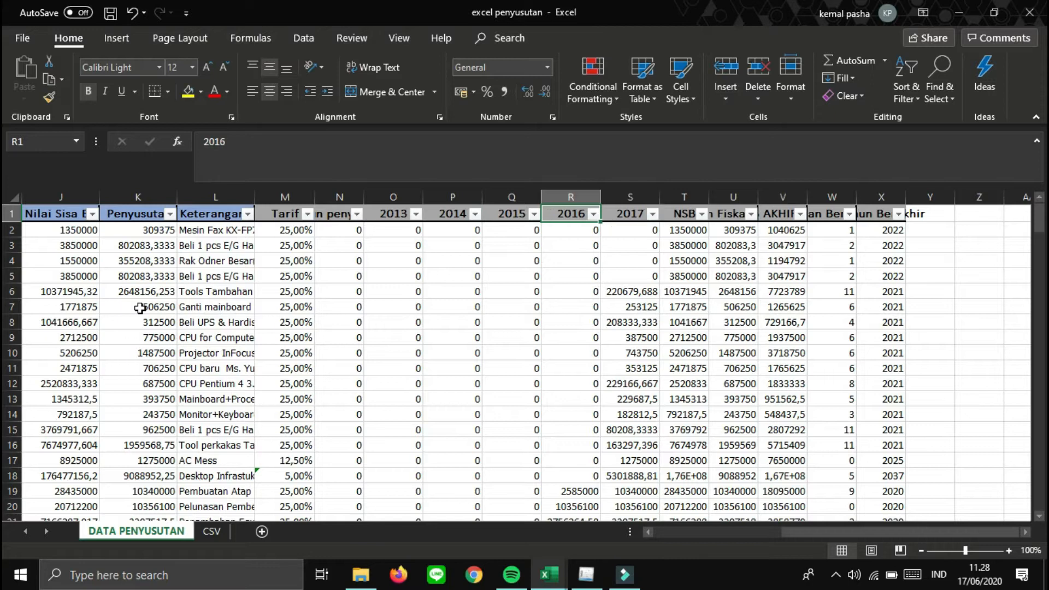
{"action": "key", "text": "Right"}
{"action": "key", "text": "Right"}
{"action": "key", "text": "Right"}
{"action": "key", "text": "Right"}
{"action": "key", "text": "Right"}
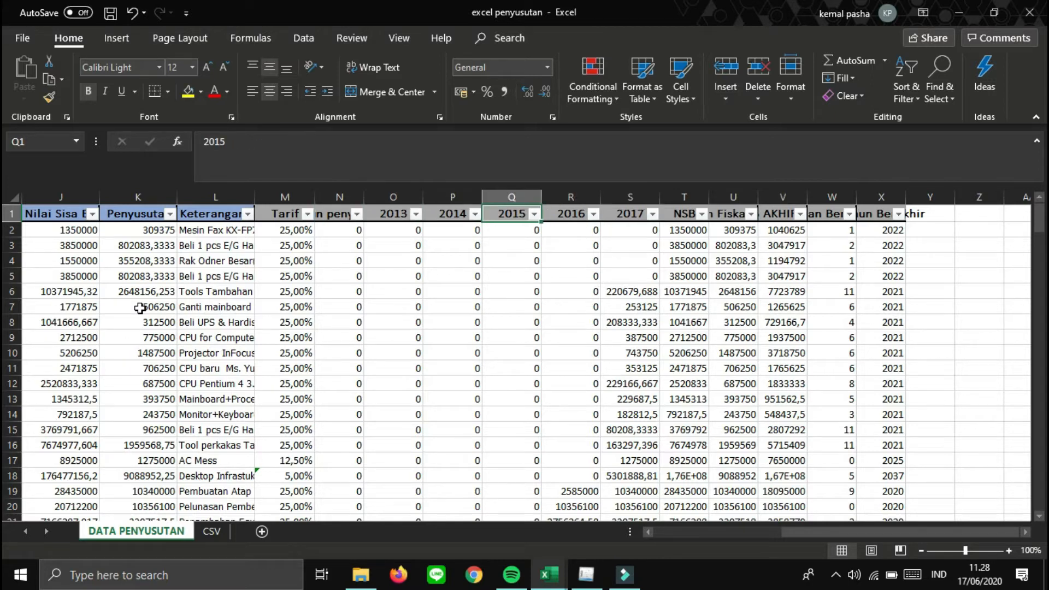
{"action": "key", "text": "Down"}
{"action": "key", "text": "Up"}
{"action": "key", "text": "Left"}
{"action": "key", "text": "Right"}
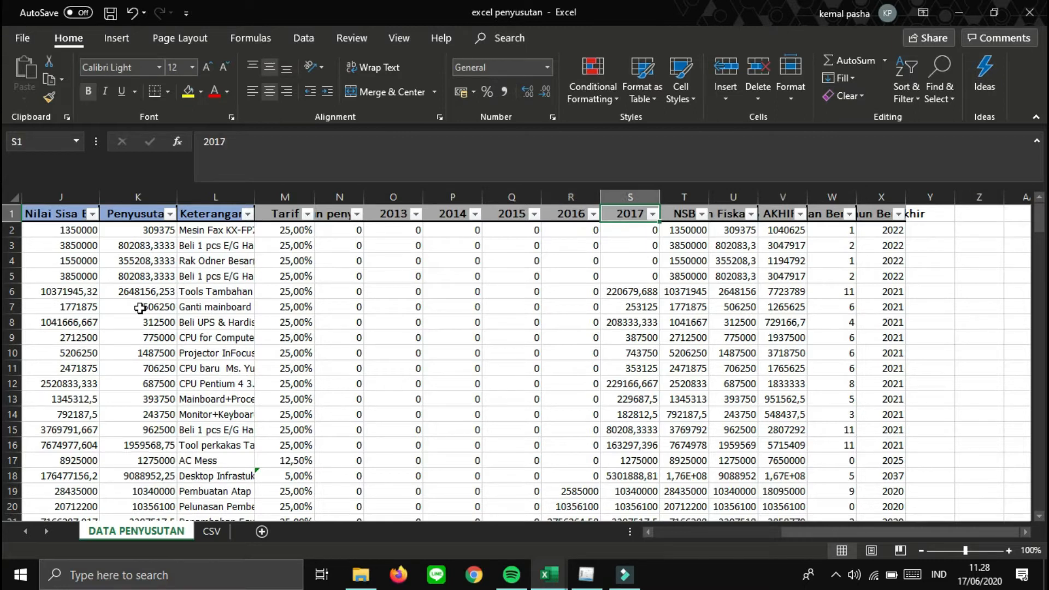
{"action": "key", "text": "Left"}
{"action": "key", "text": "Left"}
{"action": "key", "text": "Left"}
{"action": "key", "text": "Left"}
{"action": "key", "text": "Left"}
{"action": "key", "text": "Left"}
{"action": "key", "text": "Left"}
{"action": "key", "text": "Left"}
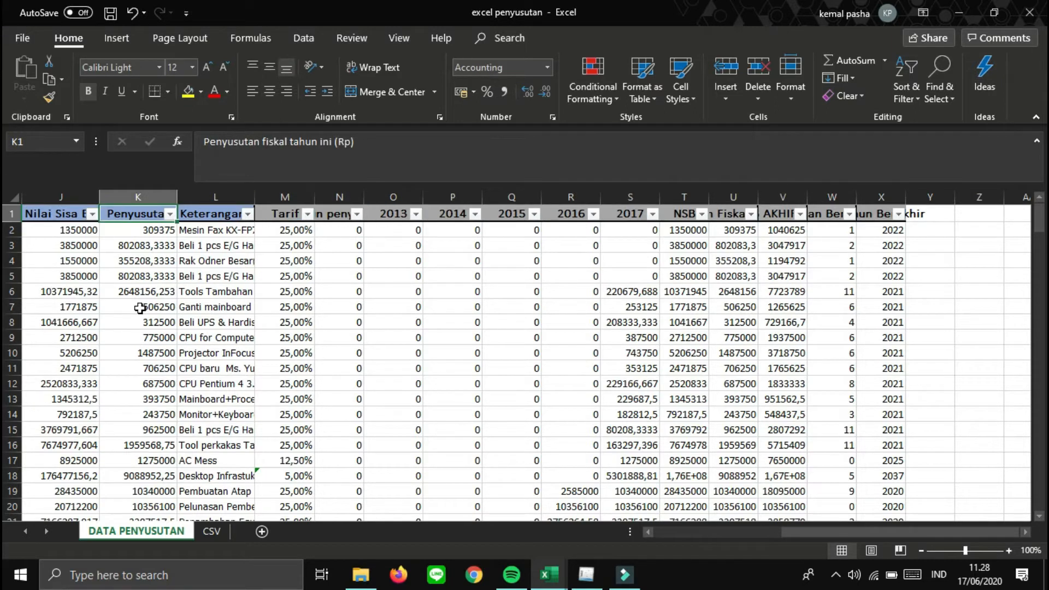
{"action": "key", "text": "Home"}
{"action": "key", "text": "Right"}
{"action": "key", "text": "Right"}
{"action": "key", "text": "Right"}
{"action": "key", "text": "Right"}
{"action": "key", "text": "Right"}
{"action": "key", "text": "Right"}
{"action": "key", "text": "Right"}
{"action": "key", "text": "Right"}
{"action": "key", "text": "Right"}
{"action": "key", "text": "Right"}
{"action": "key", "text": "Right"}
{"action": "key", "text": "Right"}
{"action": "key", "text": "Right"}
{"action": "key", "text": "Right"}
{"action": "key", "text": "Right"}
{"action": "key", "text": "Right"}
{"action": "key", "text": "Right"}
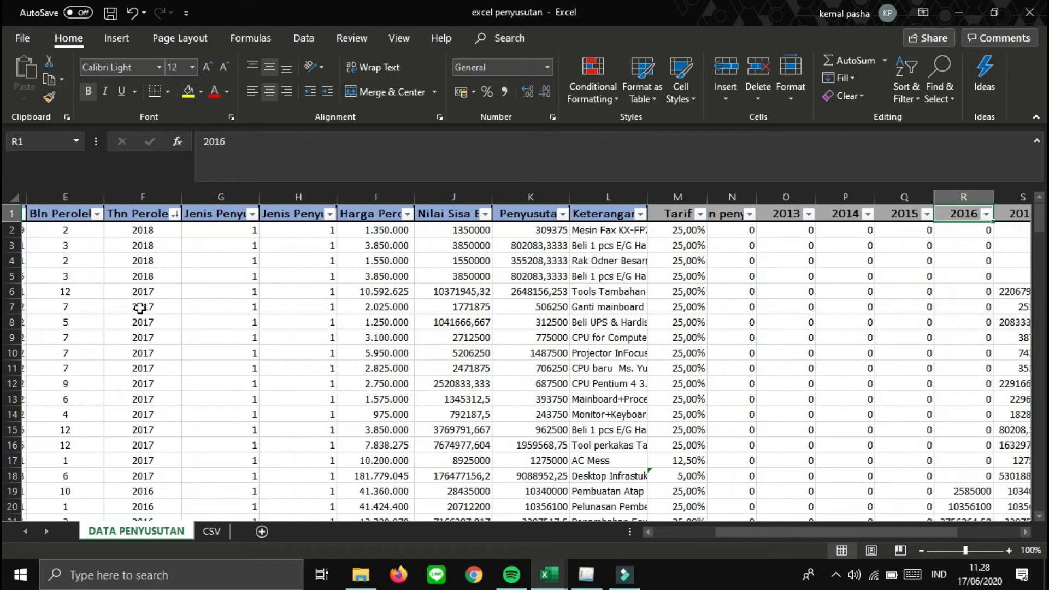
{"action": "key", "text": "Right"}
{"action": "key", "text": "Right"}
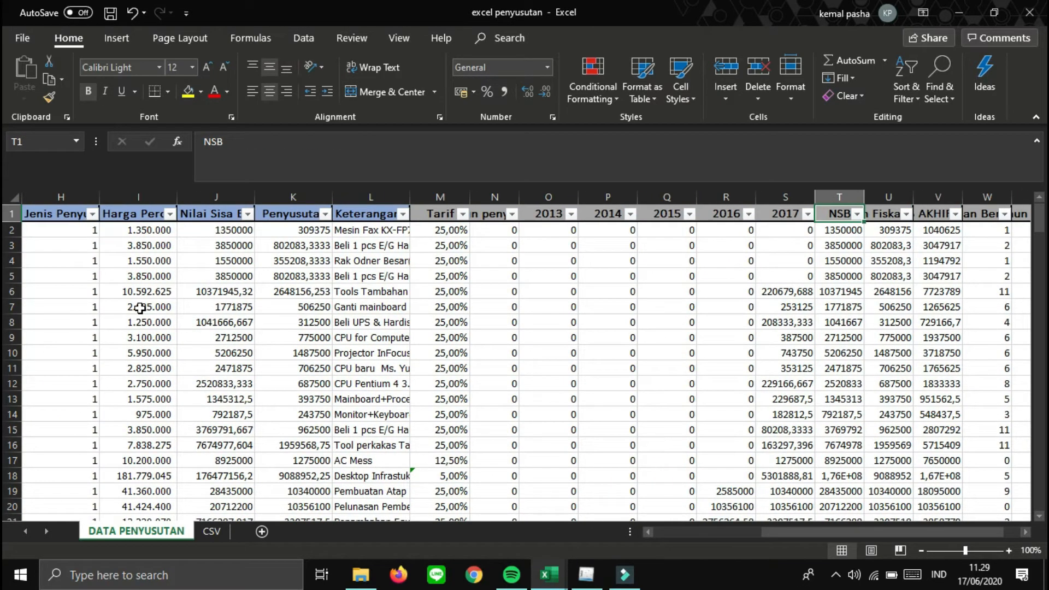
{"action": "key", "text": "Right"}
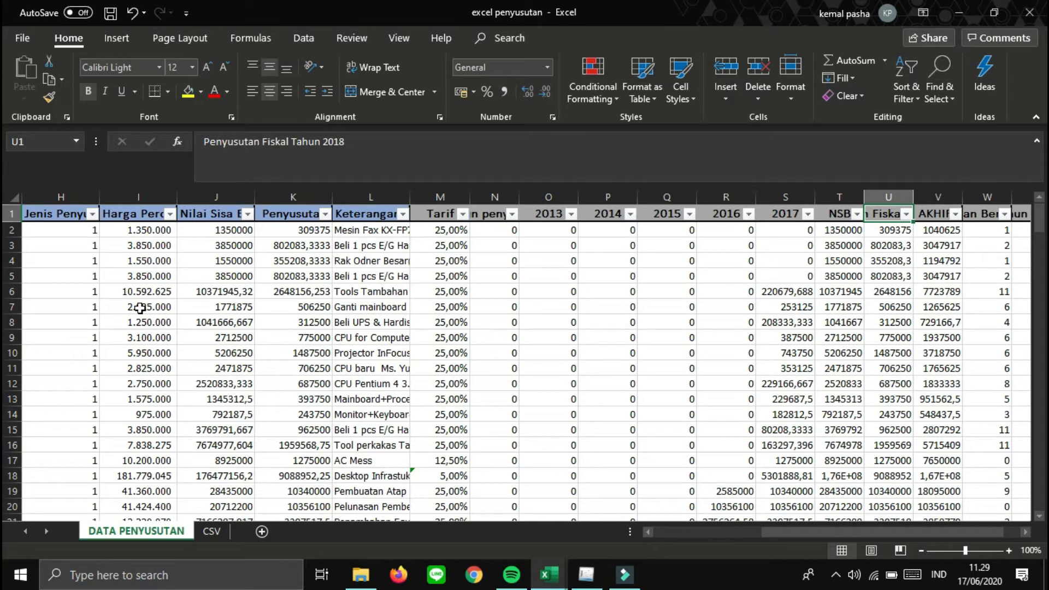
{"action": "key", "text": "Right"}
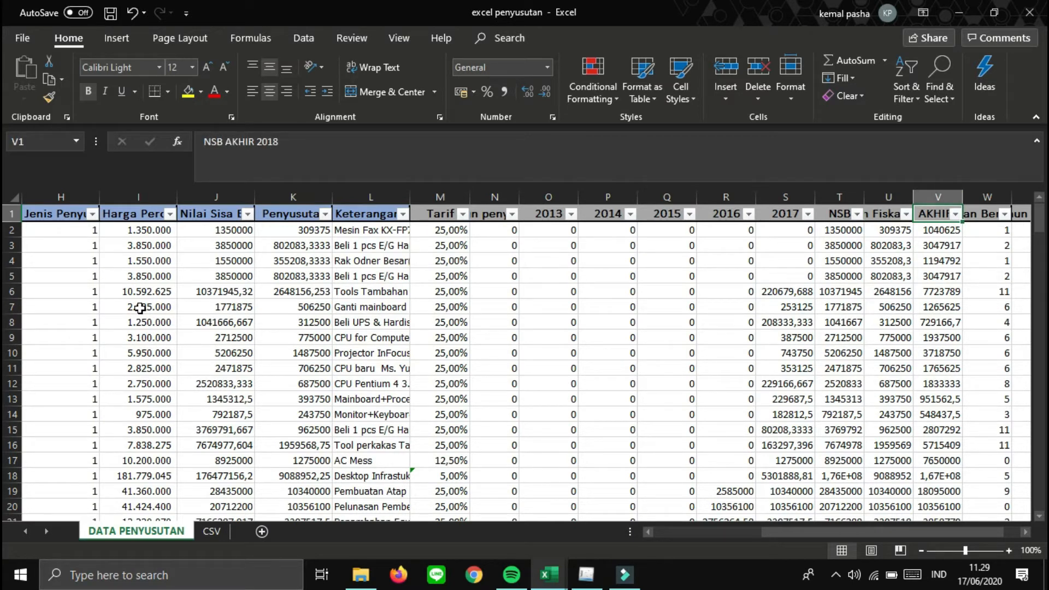
{"action": "key", "text": "Right"}
{"action": "key", "text": "Right"}
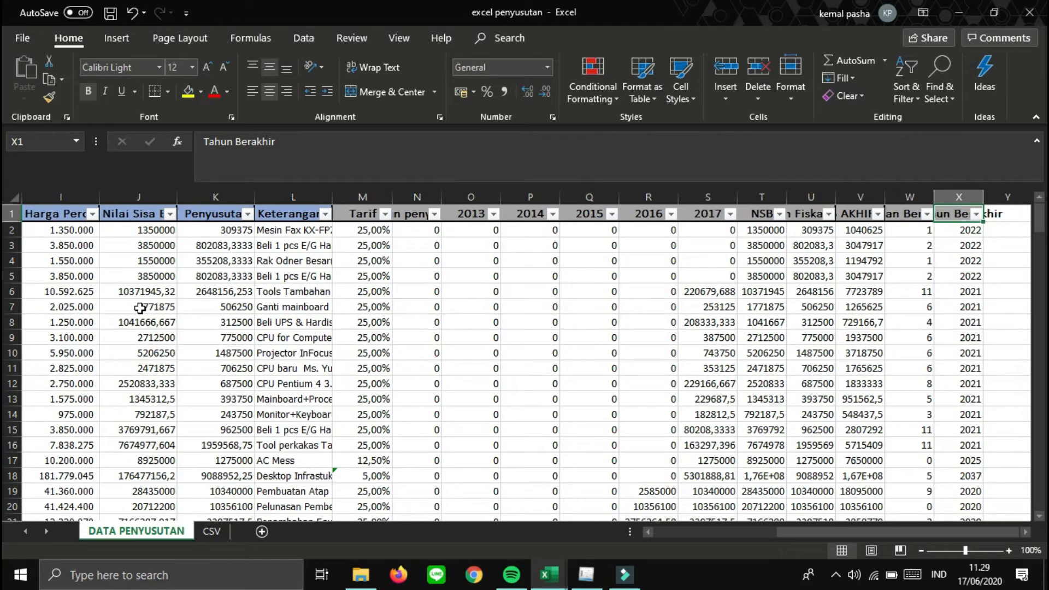
- Check the Jenis Harta formula in A2 and the kelompok Harta, Jenis Usaha and Nama Harta headers
{"action": "key", "text": "Left"}
{"action": "key", "text": "Left"}
{"action": "key", "text": "Left"}
{"action": "key", "text": "Left"}
{"action": "key", "text": "Left"}
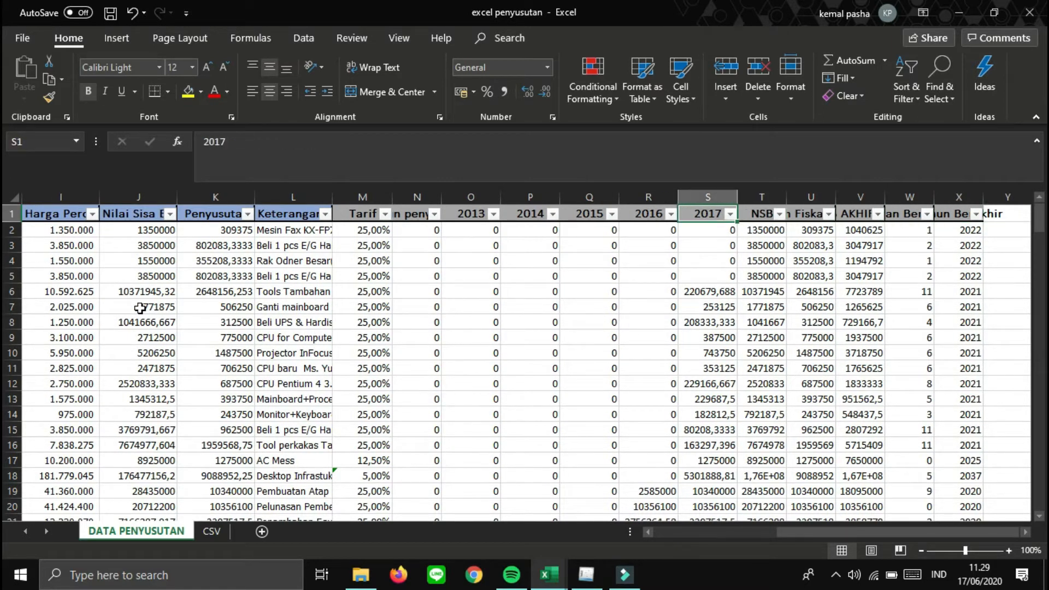
{"action": "key", "text": "Left"}
{"action": "key", "text": "Left"}
{"action": "key", "text": "Left"}
{"action": "key", "text": "Left"}
{"action": "key", "text": "Left"}
{"action": "key", "text": "Left"}
{"action": "key", "text": "Left"}
{"action": "key", "text": "Left"}
{"action": "key", "text": "Left"}
{"action": "key", "text": "Left"}
{"action": "key", "text": "Left"}
{"action": "key", "text": "Left"}
{"action": "key", "text": "Left"}
{"action": "key", "text": "Left"}
{"action": "key", "text": "Left"}
{"action": "key", "text": "Left"}
{"action": "key", "text": "Left"}
{"action": "key", "text": "Left"}
{"action": "key", "text": "Right"}
{"action": "key", "text": "Right"}
{"action": "key", "text": "Left"}
{"action": "key", "text": "Left"}
{"action": "key", "text": "Down"}
{"action": "key", "text": "Down"}
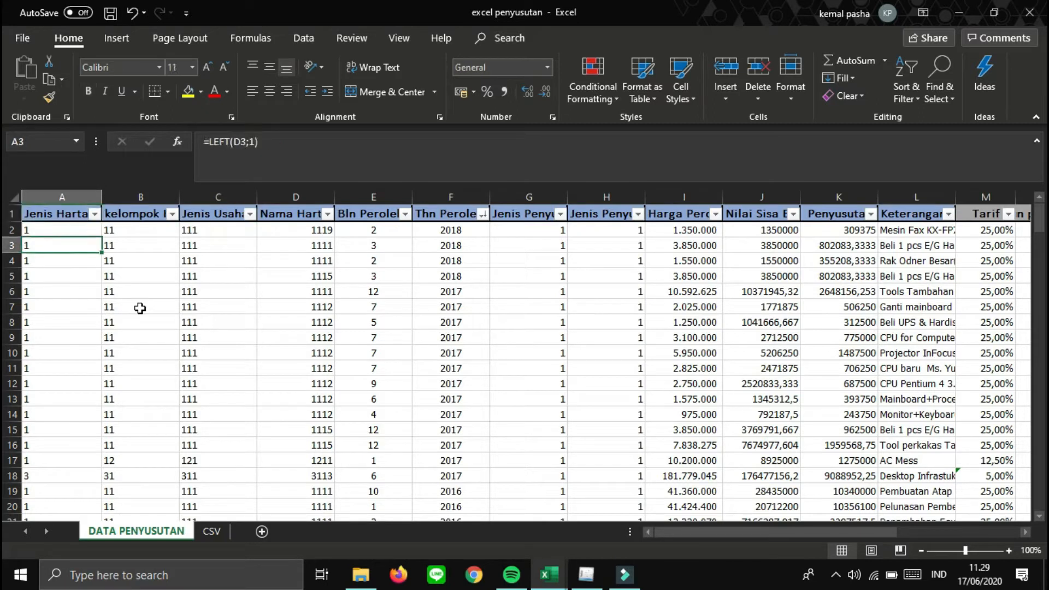
{"action": "key", "text": "Up"}
{"action": "key", "text": "Up"}
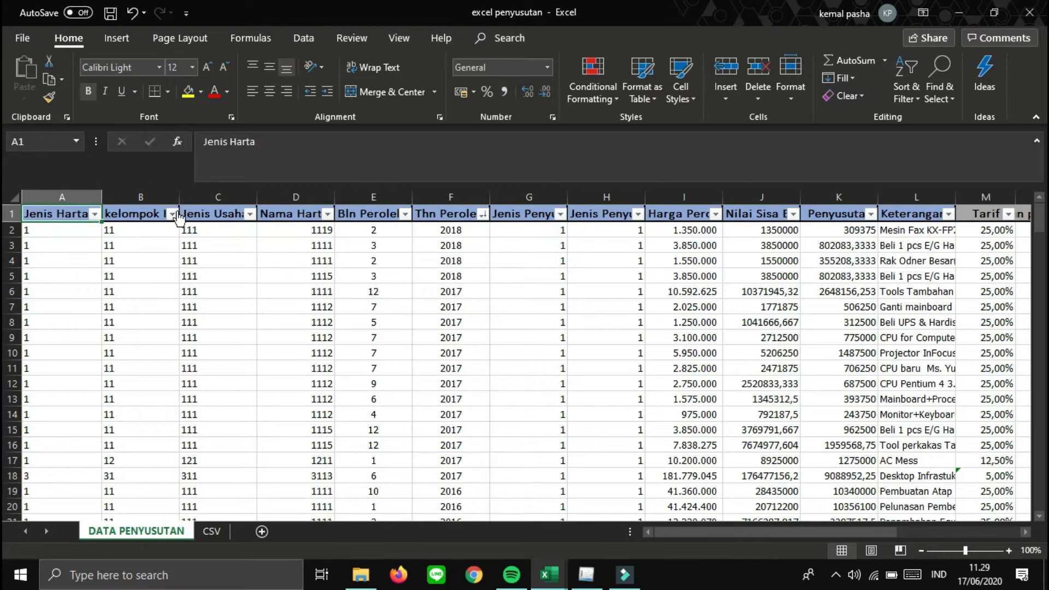
{"action": "left_click", "coordinate": [136, 218]}
{"action": "key", "text": "Right"}
{"action": "key", "text": "Right"}
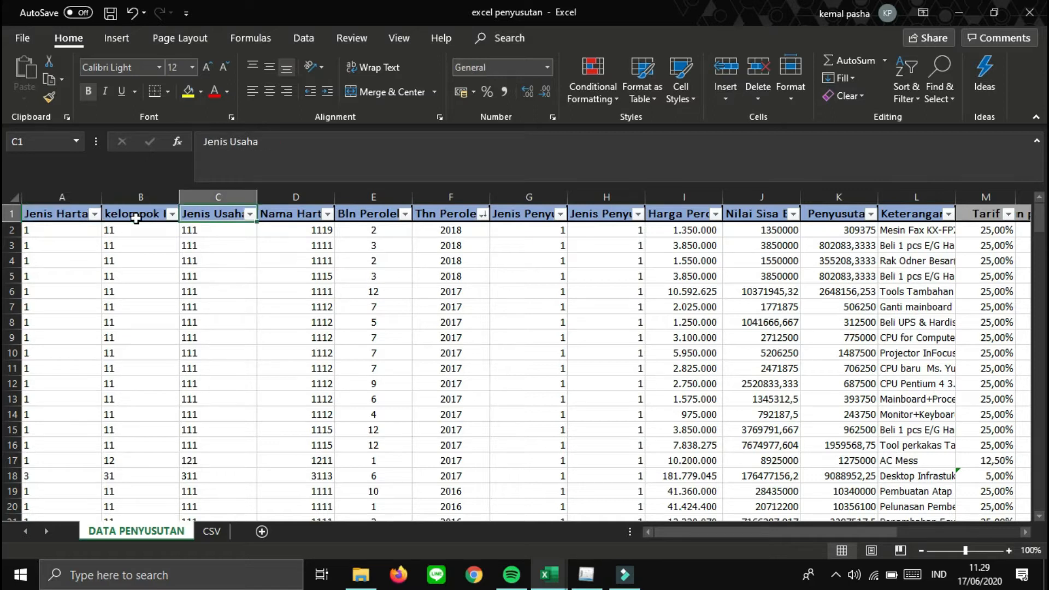
{"action": "key", "text": "Left"}
{"action": "key", "text": "Left"}
{"action": "key", "text": "Left"}
{"action": "key", "text": "Right"}
{"action": "key", "text": "Right"}
{"action": "key", "text": "Right"}
{"action": "key", "text": "Left"}
{"action": "key", "text": "Left"}
{"action": "key", "text": "Left"}
{"action": "key", "text": "Right"}
{"action": "key", "text": "Right"}
{"action": "key", "text": "Right"}
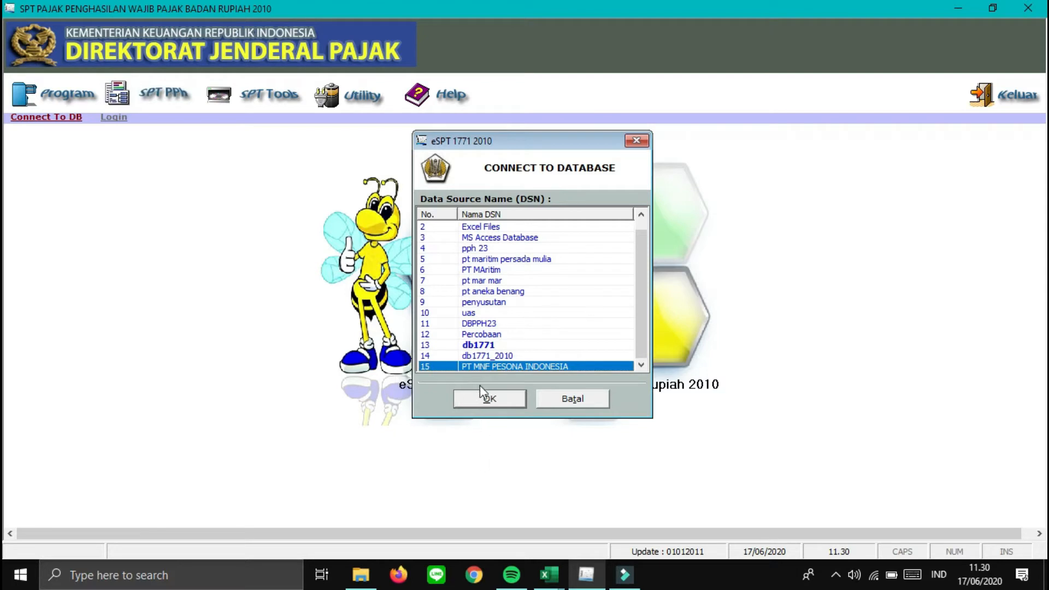
- Connect to the PT MNF PESONA INDONESIA database and log in with the user name and password
{"action": "left_click", "coordinate": [476, 404]}
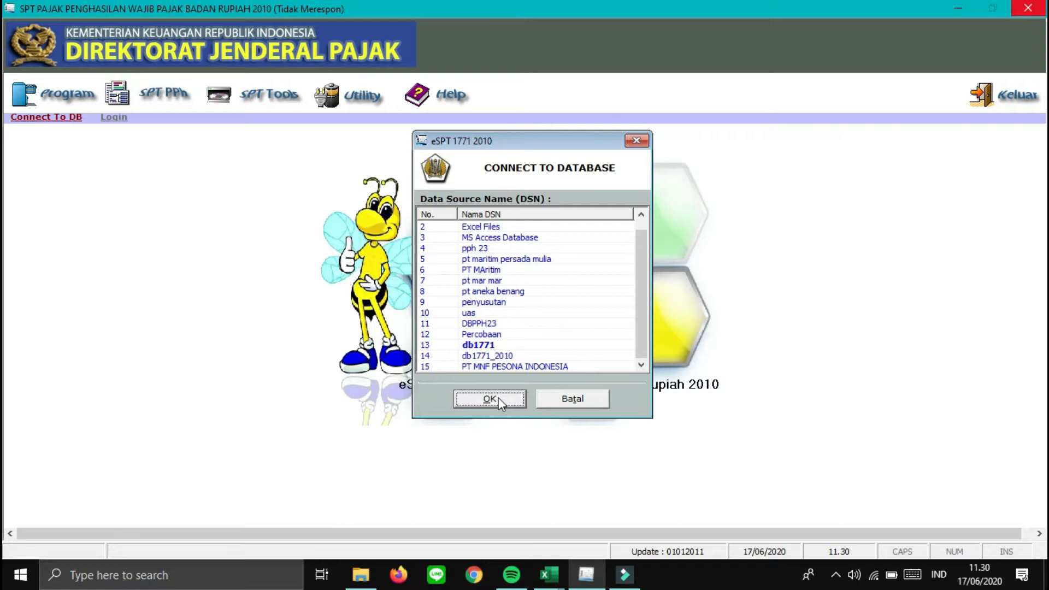
{"action": "type", "text": "a"}
{"action": "key", "text": "Tab"}
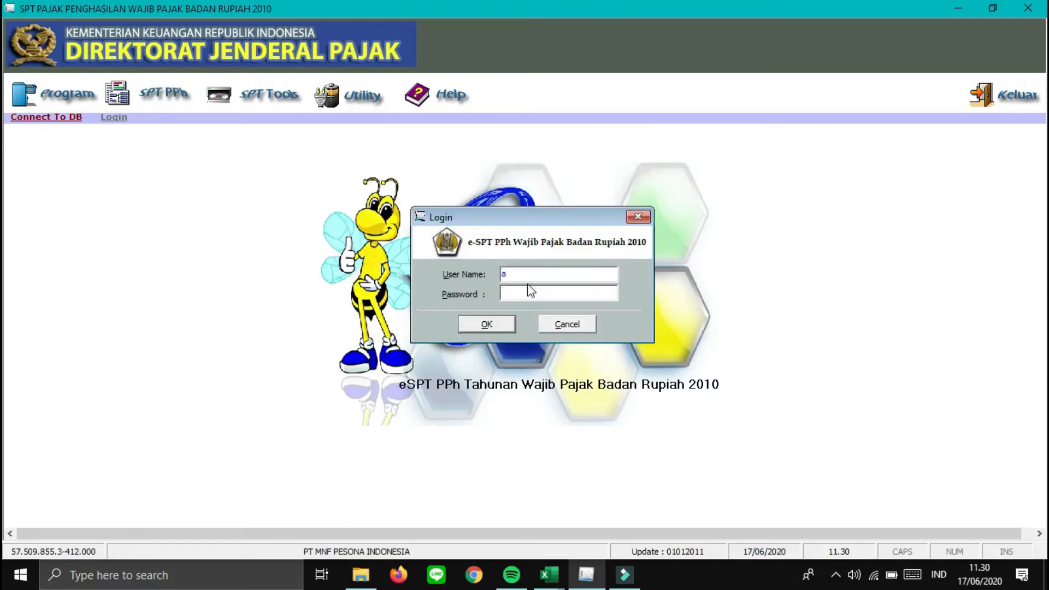
{"action": "left_click", "coordinate": [527, 274]}
{"action": "type", "text": "ator"}
{"action": "key", "text": "Return"}
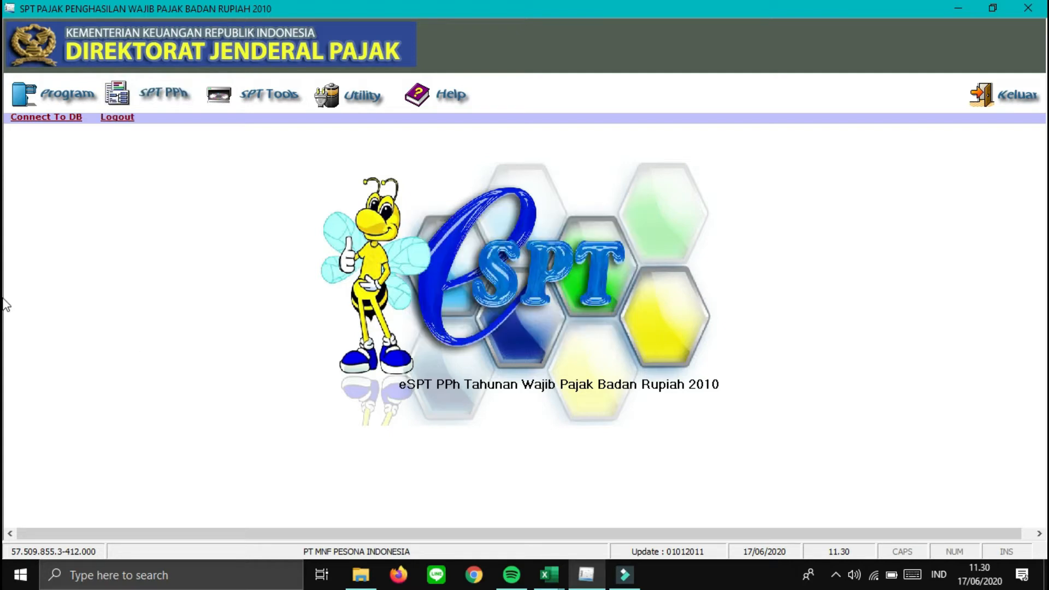
- Open the existing 2018 return and its Daftar Penyusutan dan Amortisasi Fiskal attachment
{"action": "left_click", "coordinate": [63, 98]}
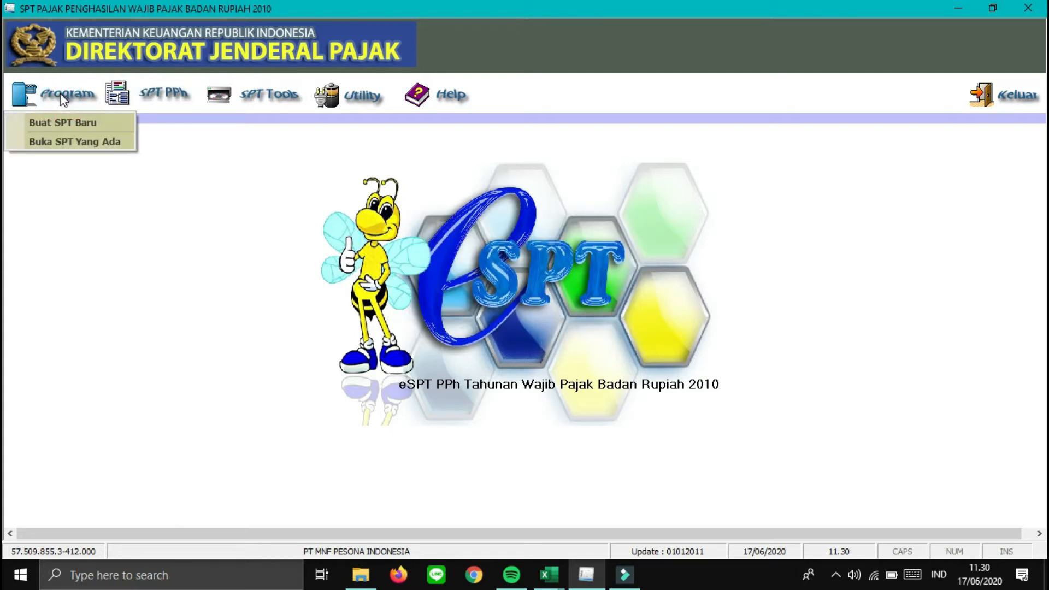
{"action": "left_click", "coordinate": [70, 137]}
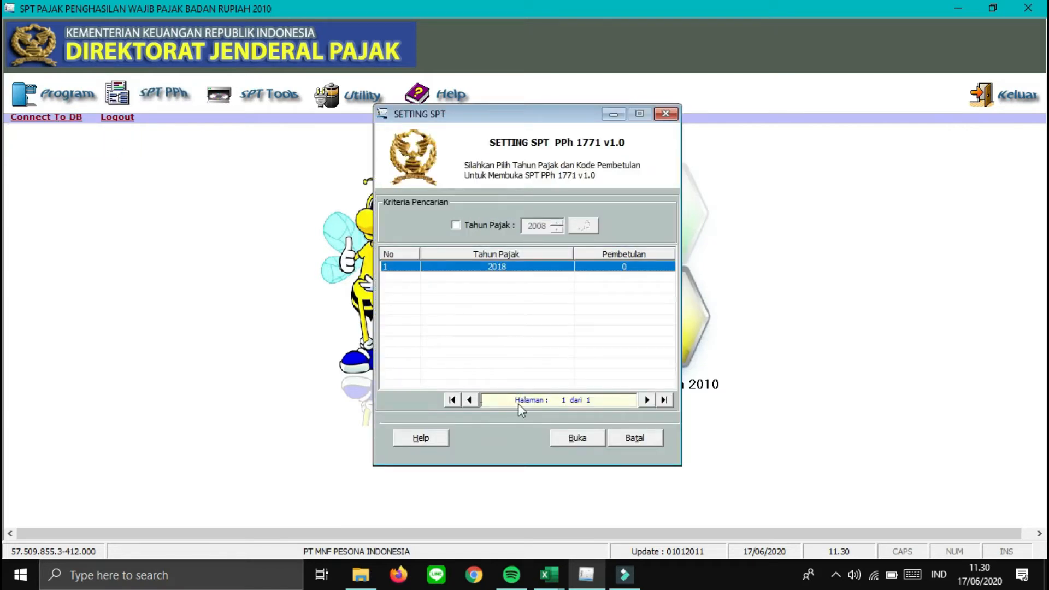
{"action": "left_click", "coordinate": [589, 443]}
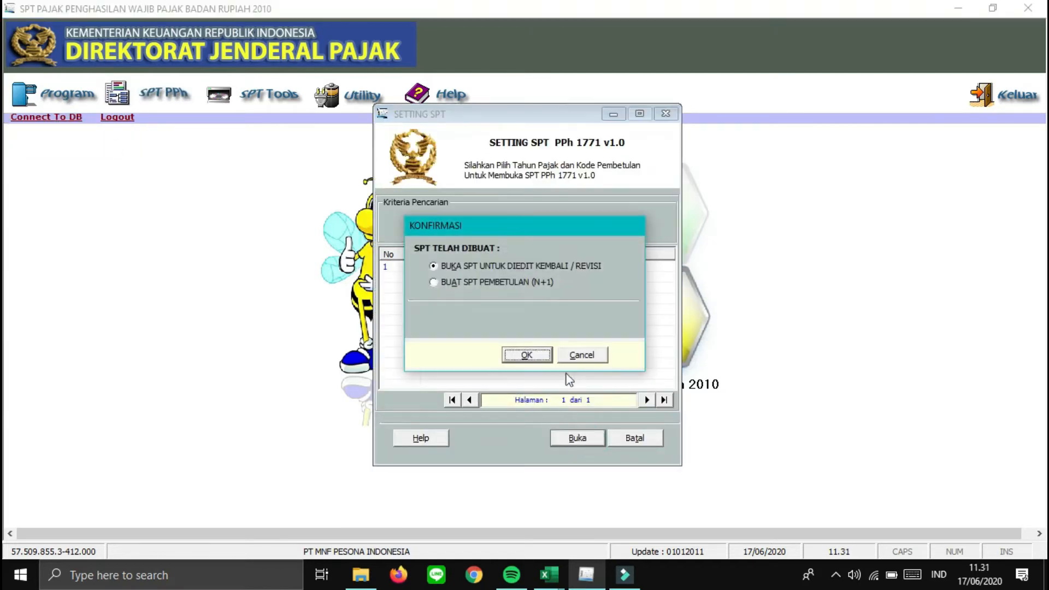
{"action": "left_click", "coordinate": [528, 356]}
{"action": "left_click", "coordinate": [166, 96]}
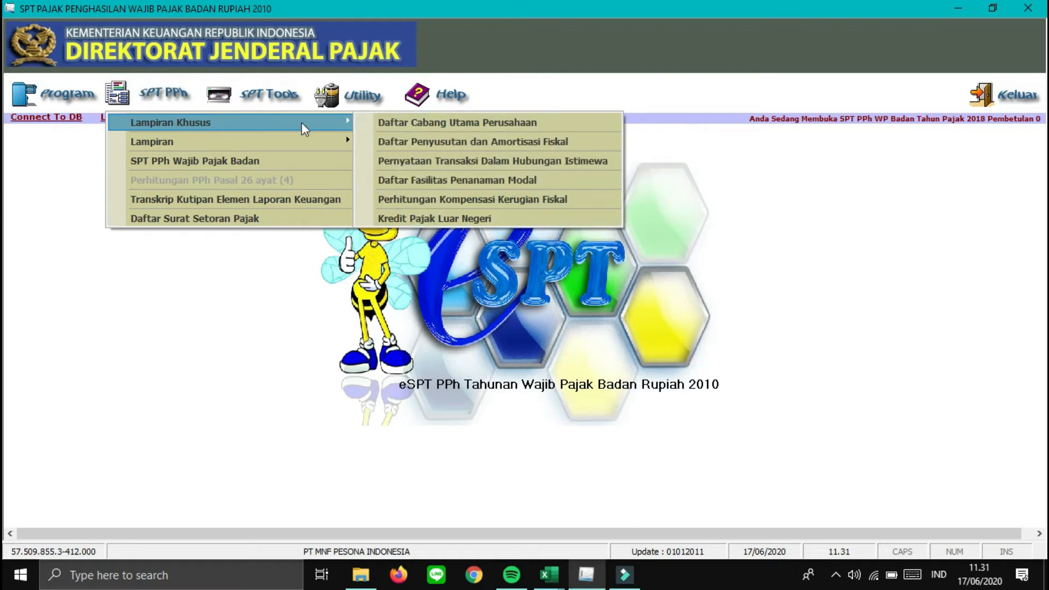
{"action": "left_click", "coordinate": [480, 141]}
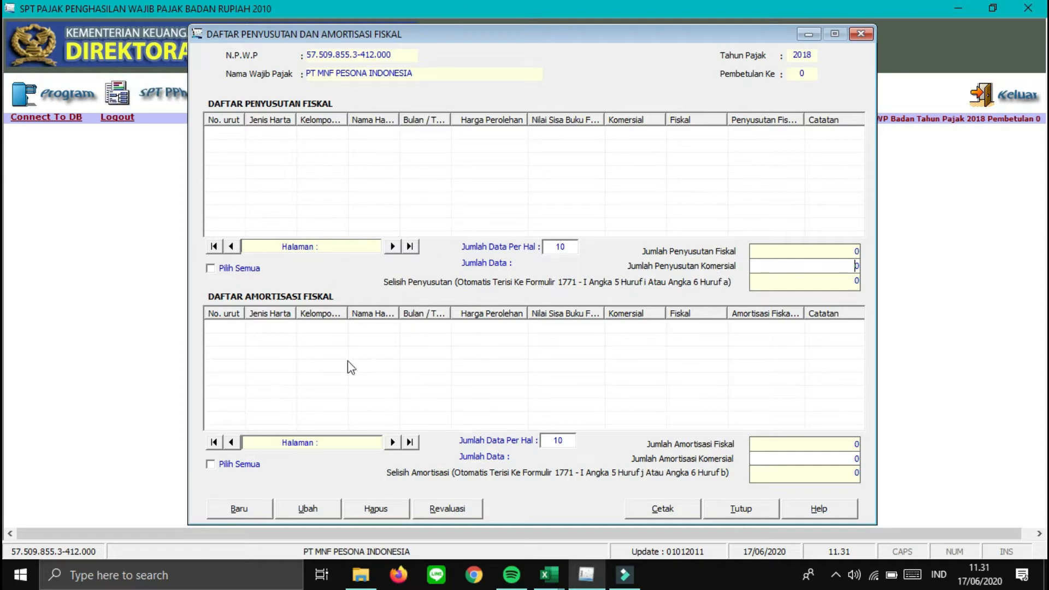
- Start a new depreciation entry with asset type Harta Berwujud and asset group Kelompok 1
{"action": "left_click", "coordinate": [253, 505]}
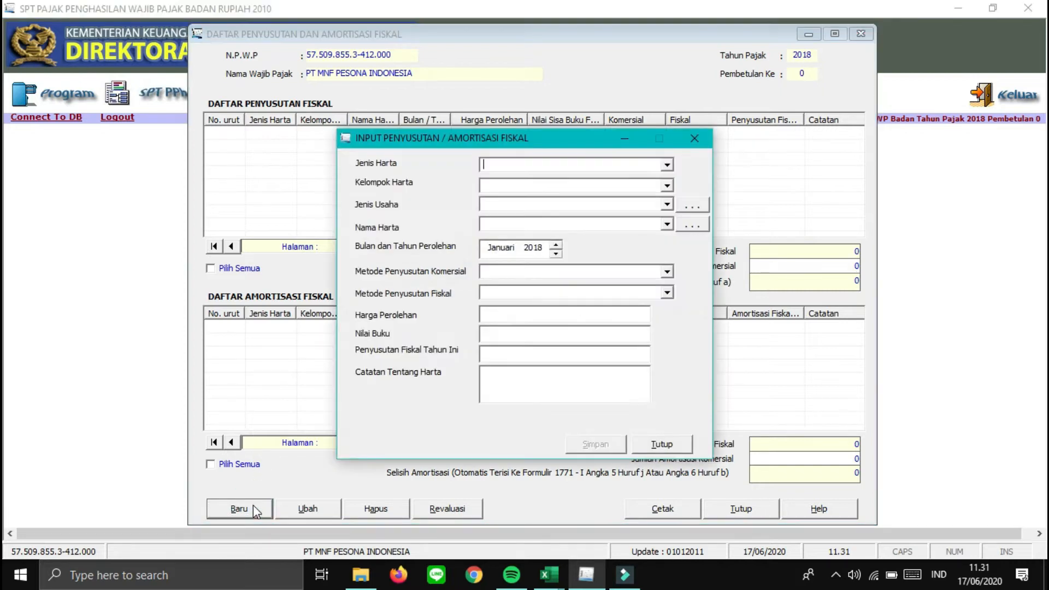
{"action": "left_click", "coordinate": [663, 166]}
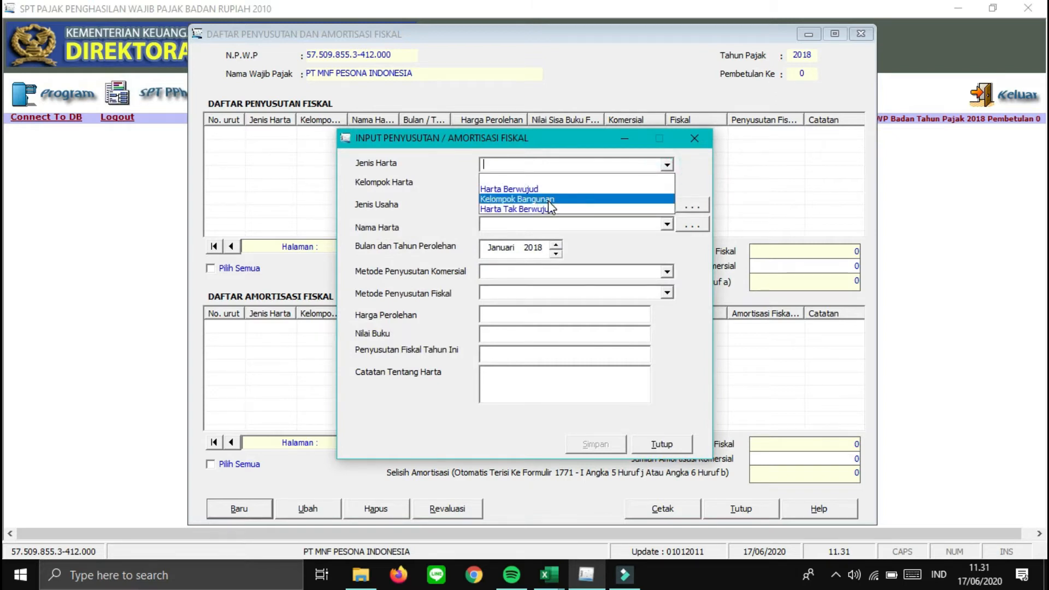
{"action": "left_click", "coordinate": [598, 190]}
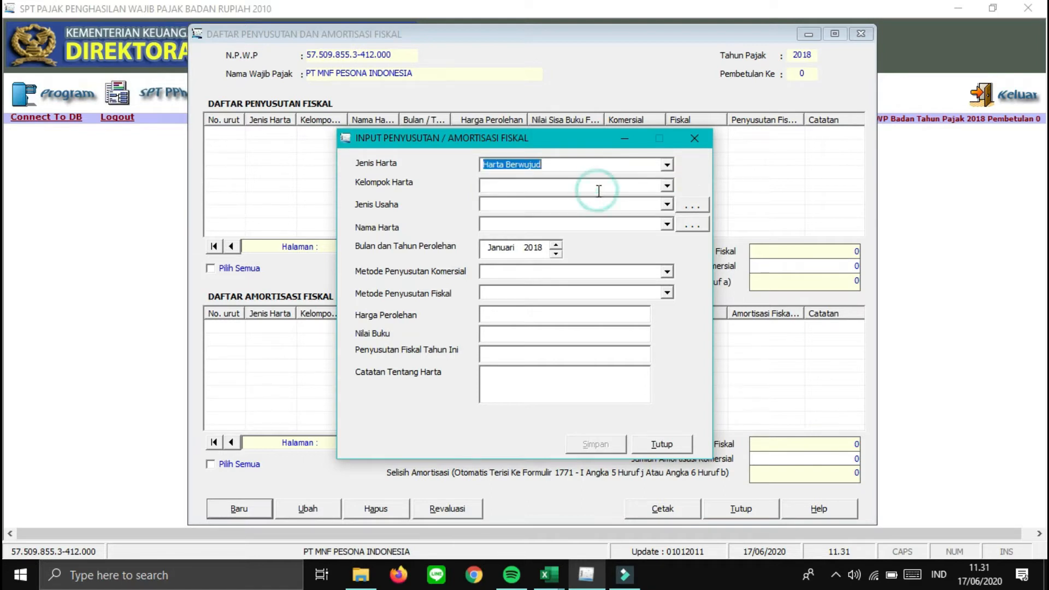
{"action": "left_click", "coordinate": [673, 186]}
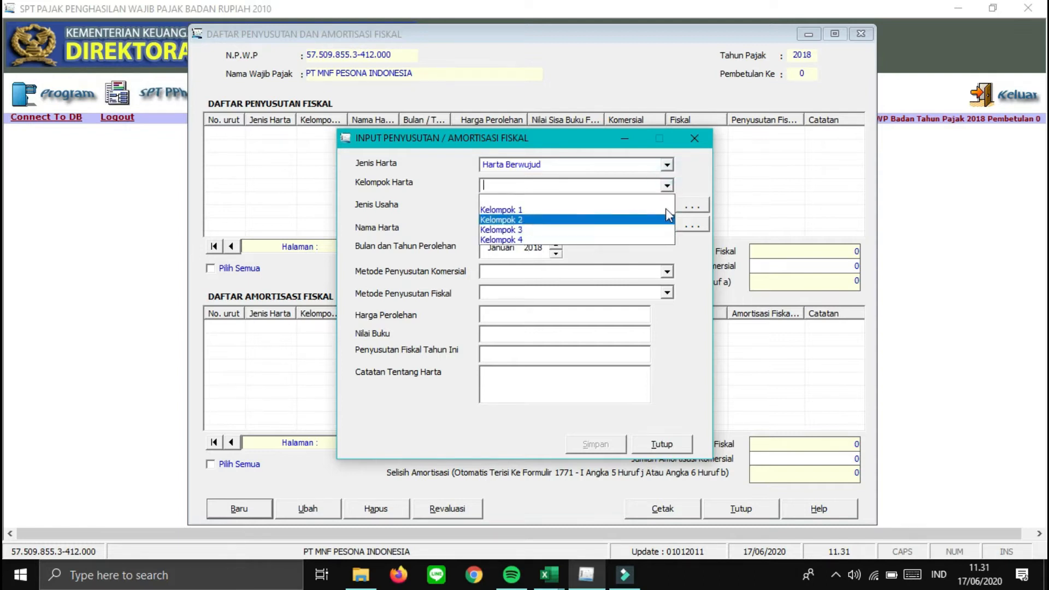
{"action": "left_click", "coordinate": [692, 173]}
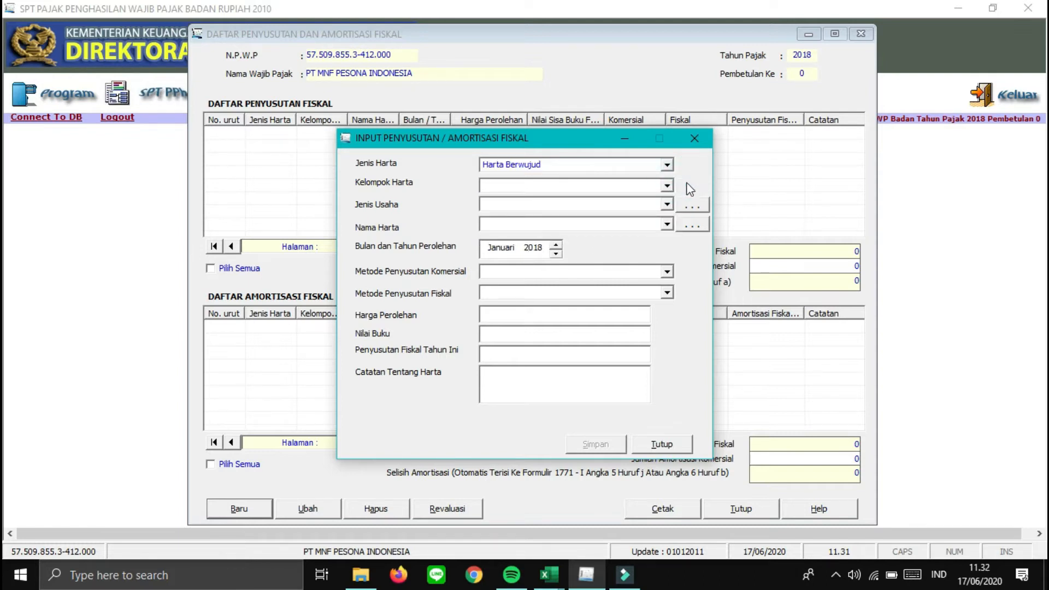
{"action": "left_click", "coordinate": [670, 206]}
{"action": "left_click", "coordinate": [670, 206]}
{"action": "left_click", "coordinate": [668, 186]}
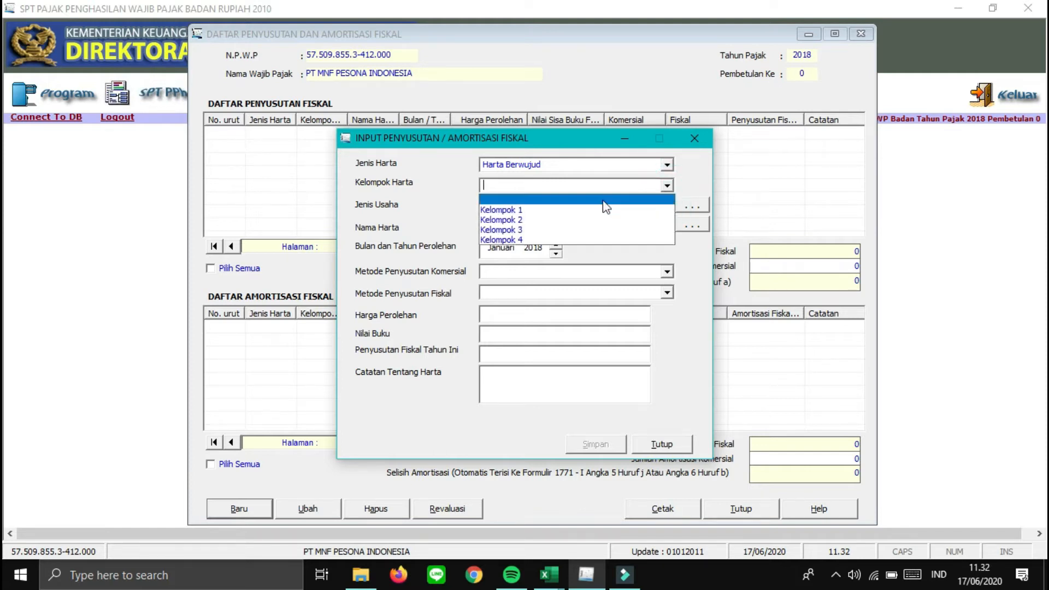
{"action": "left_click", "coordinate": [569, 210]}
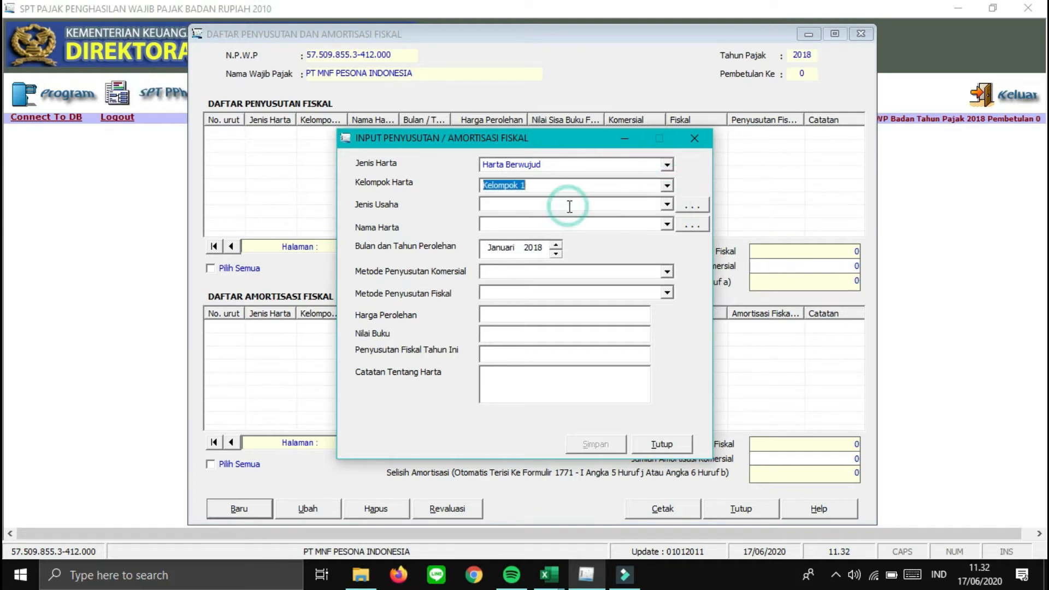
{"action": "left_click", "coordinate": [666, 206]}
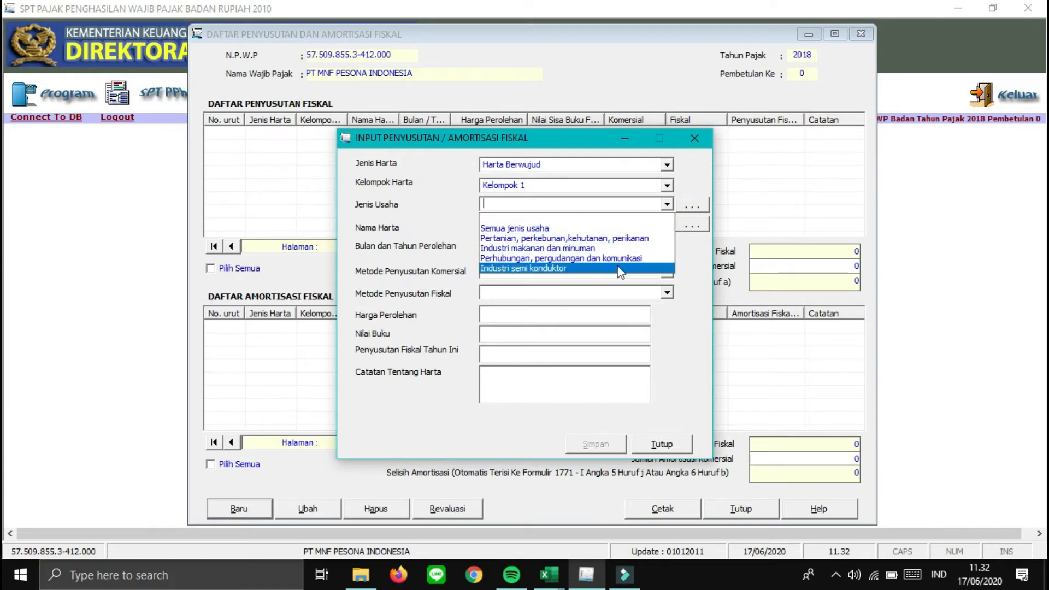
- Close the Jenis Usaha reference window unsaved and choose Semua jenis usaha as the business type
{"action": "left_click", "coordinate": [690, 205]}
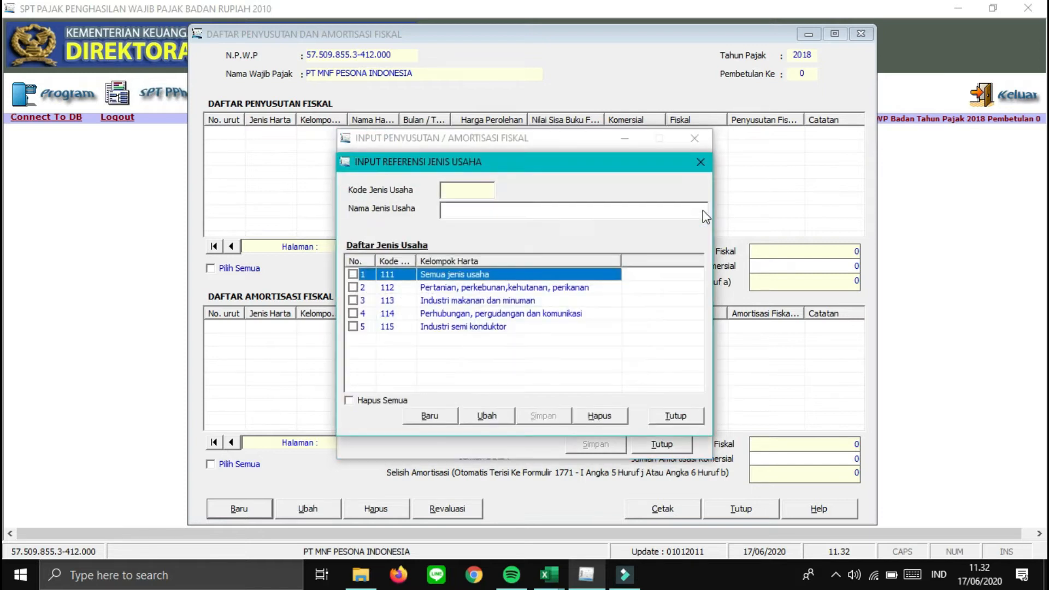
{"action": "left_click", "coordinate": [428, 416]}
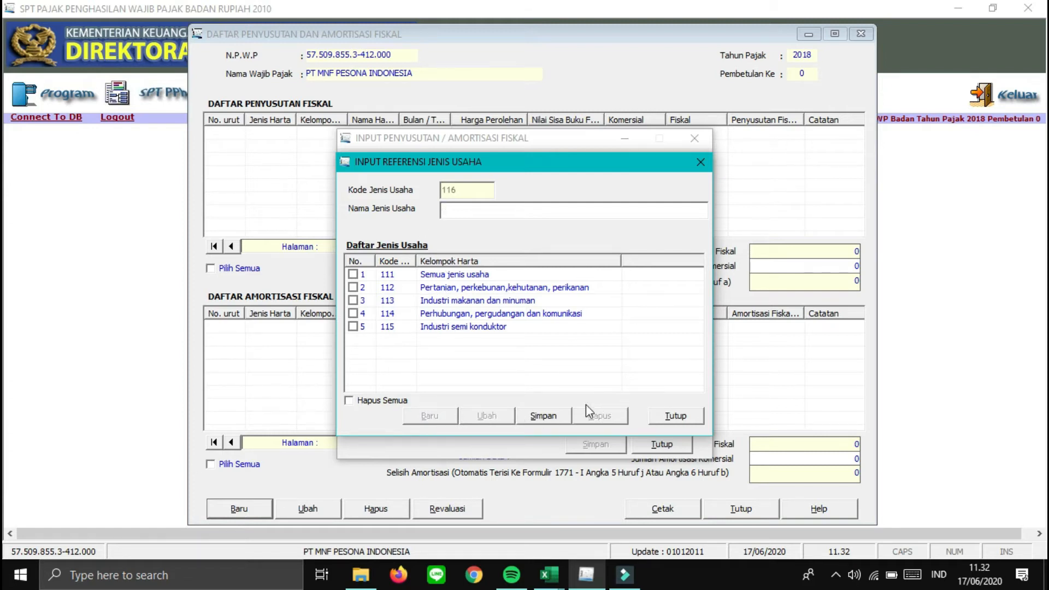
{"action": "left_click", "coordinate": [687, 417]}
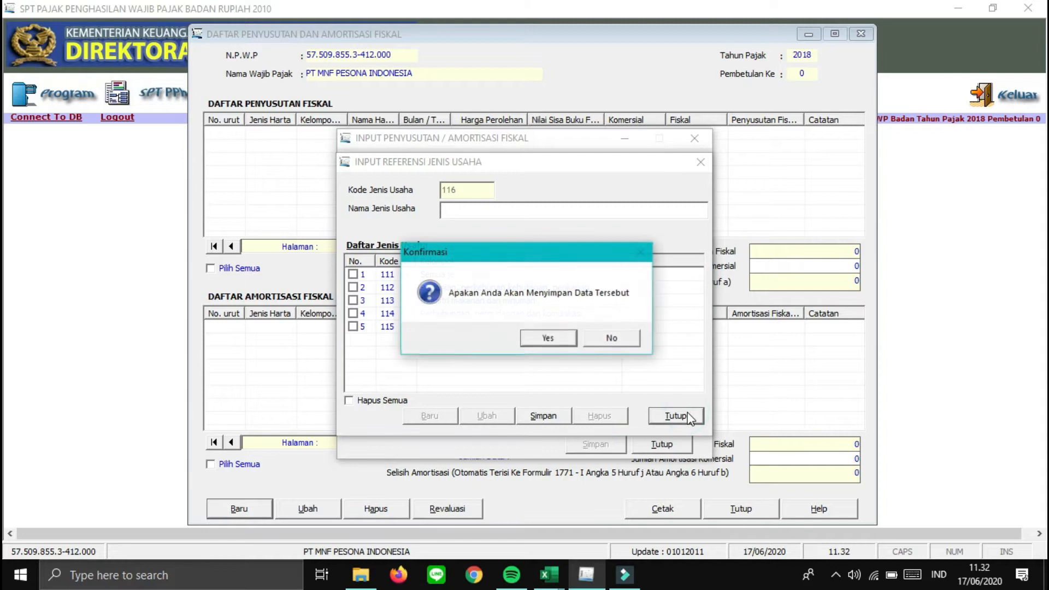
{"action": "left_click", "coordinate": [547, 337]}
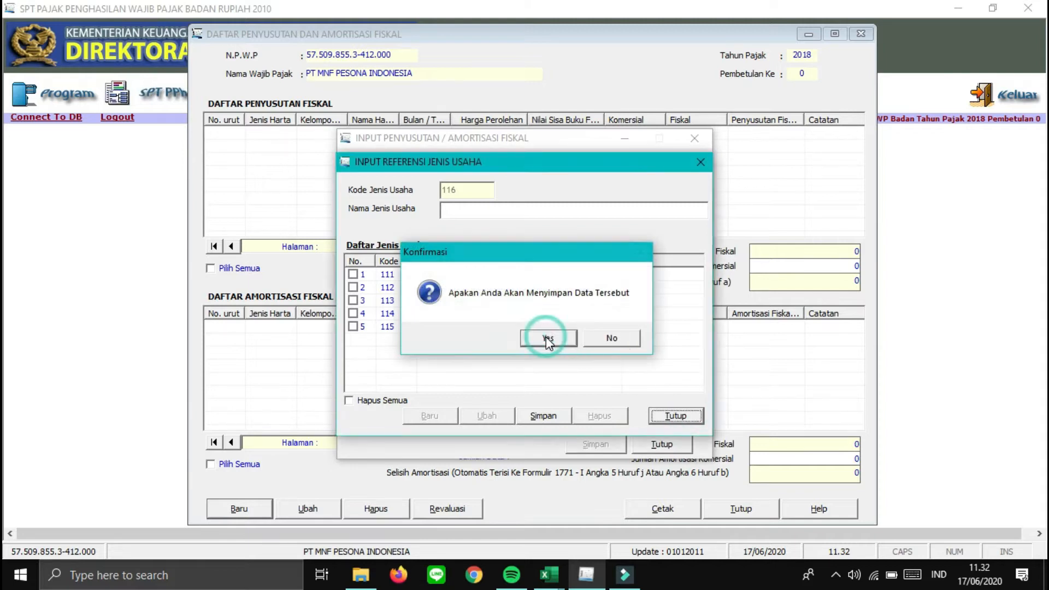
{"action": "left_click", "coordinate": [588, 341]}
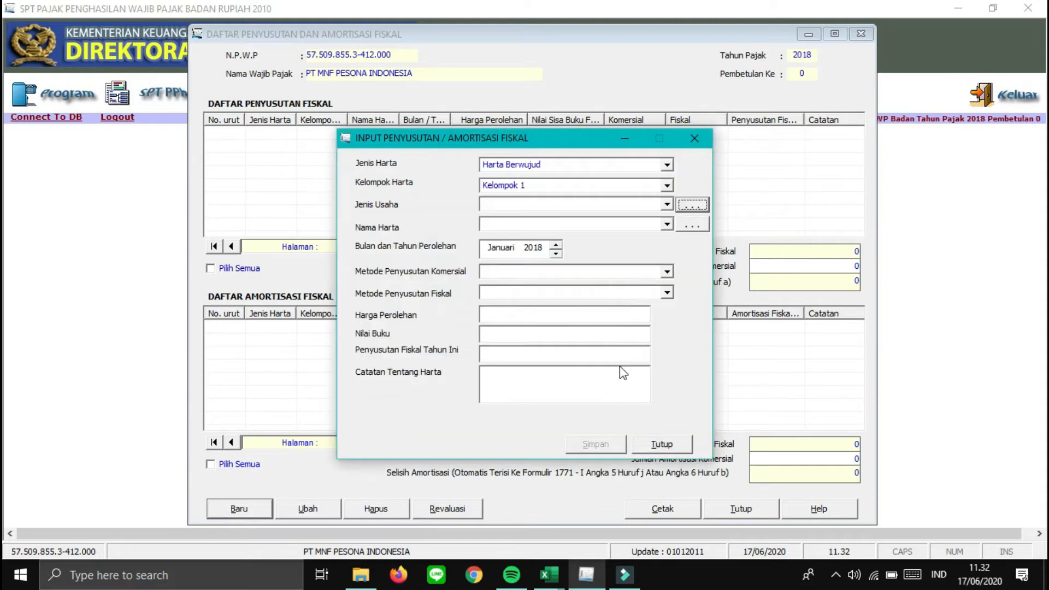
{"action": "left_click", "coordinate": [667, 203]}
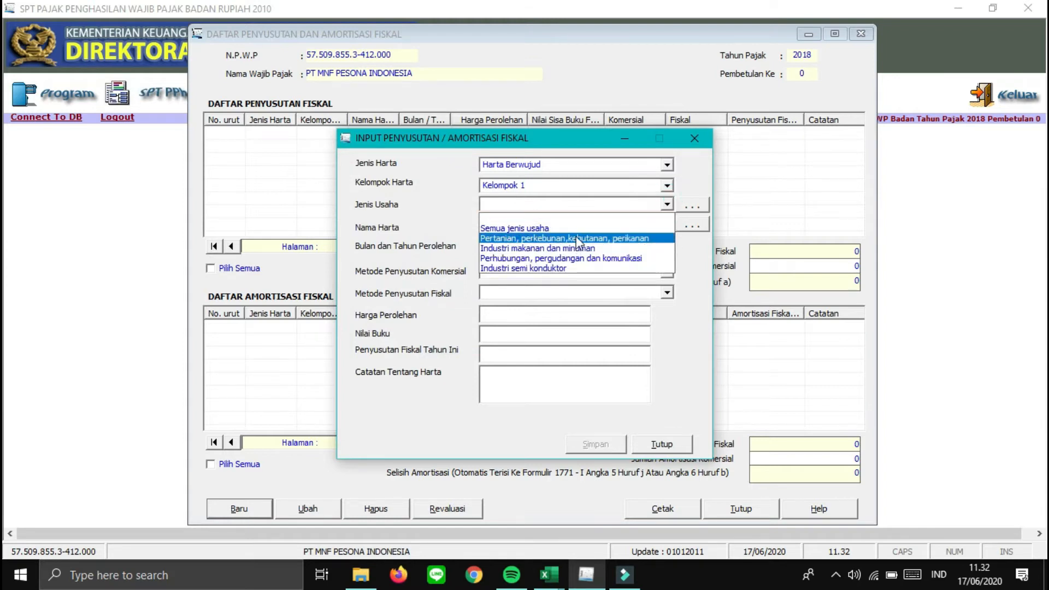
{"action": "left_click", "coordinate": [562, 229]}
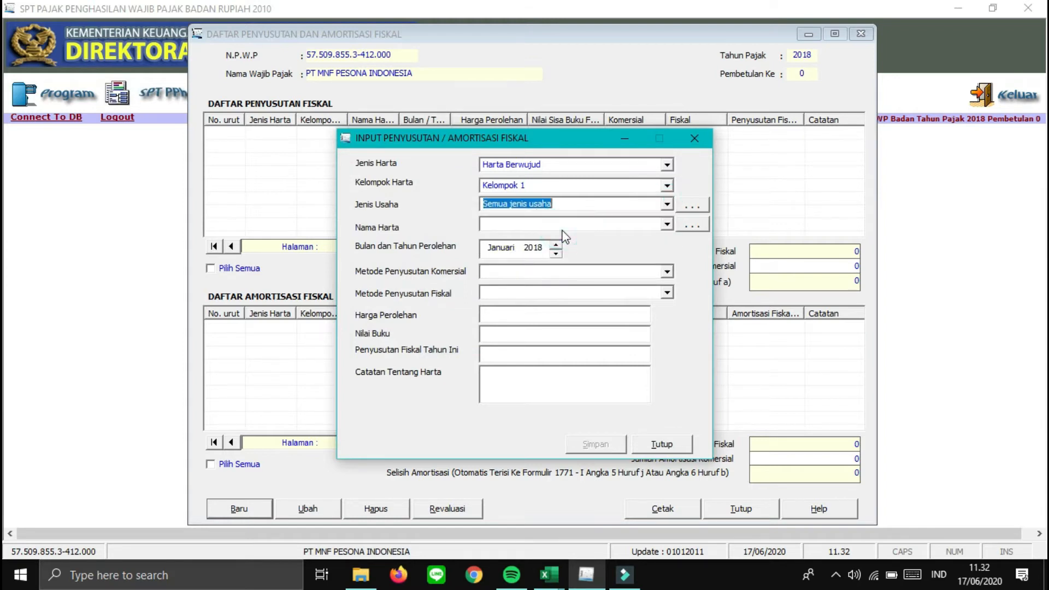
- Browse the Nama Harta list and reference window, closing both without adding an asset name
{"action": "left_click", "coordinate": [667, 224]}
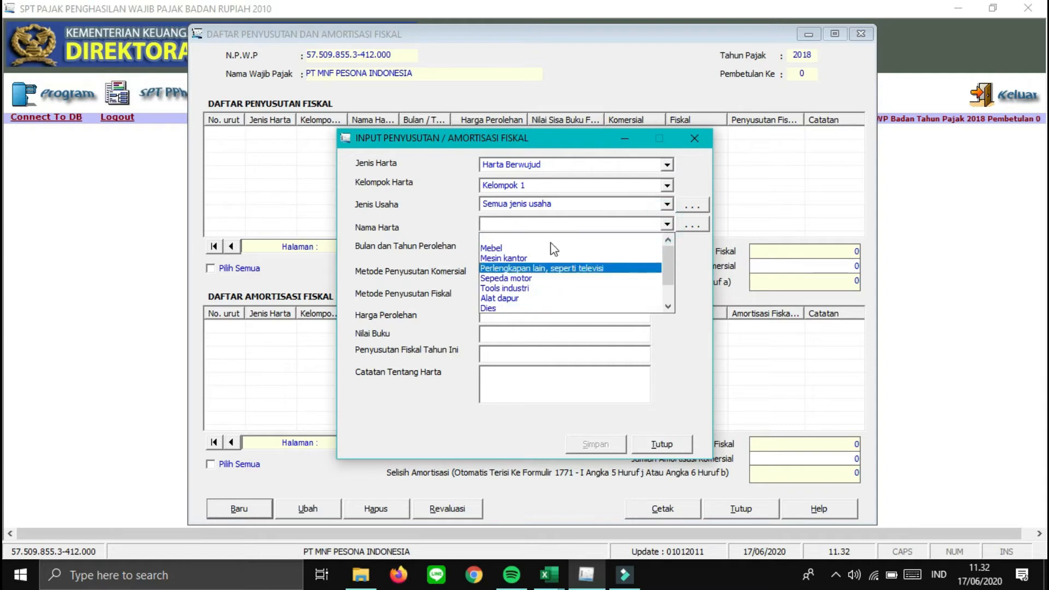
{"action": "left_click_drag", "start_coordinate": [675, 277], "coordinate": [672, 294]}
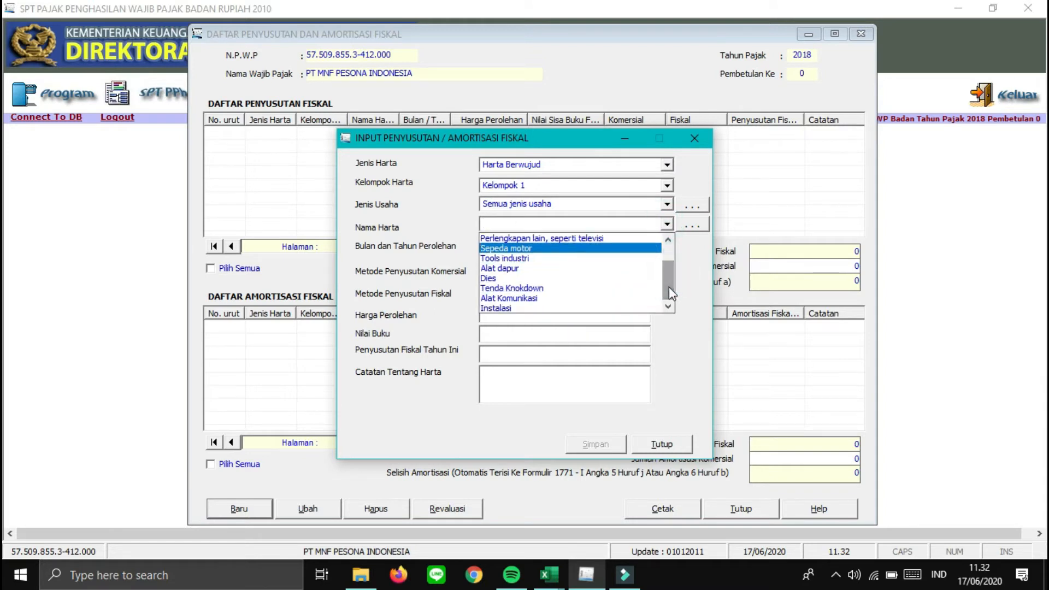
{"action": "left_click", "coordinate": [692, 231]}
{"action": "left_click", "coordinate": [690, 225]}
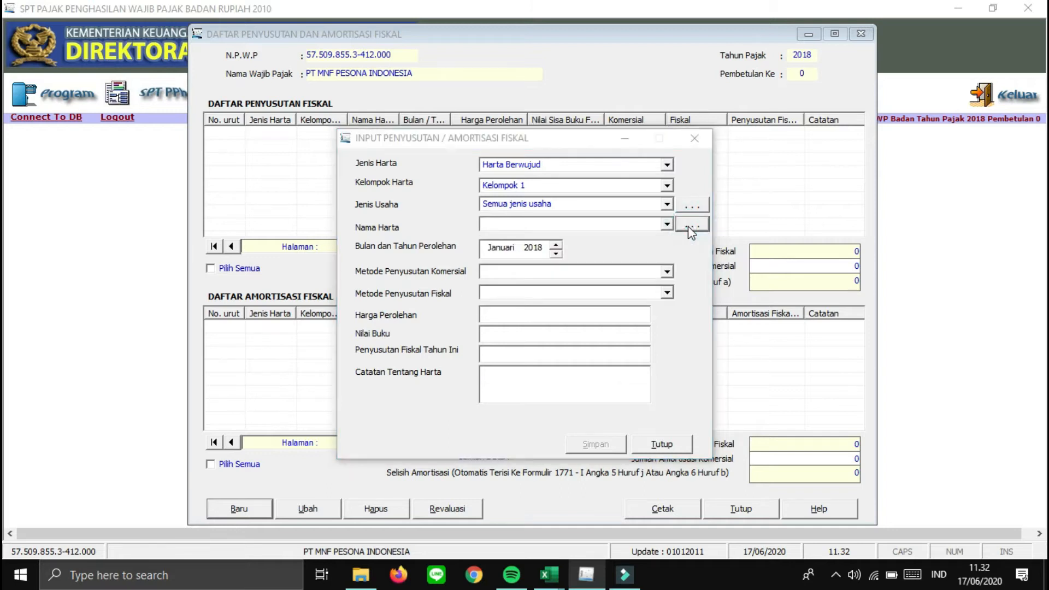
{"action": "left_click", "coordinate": [421, 412]}
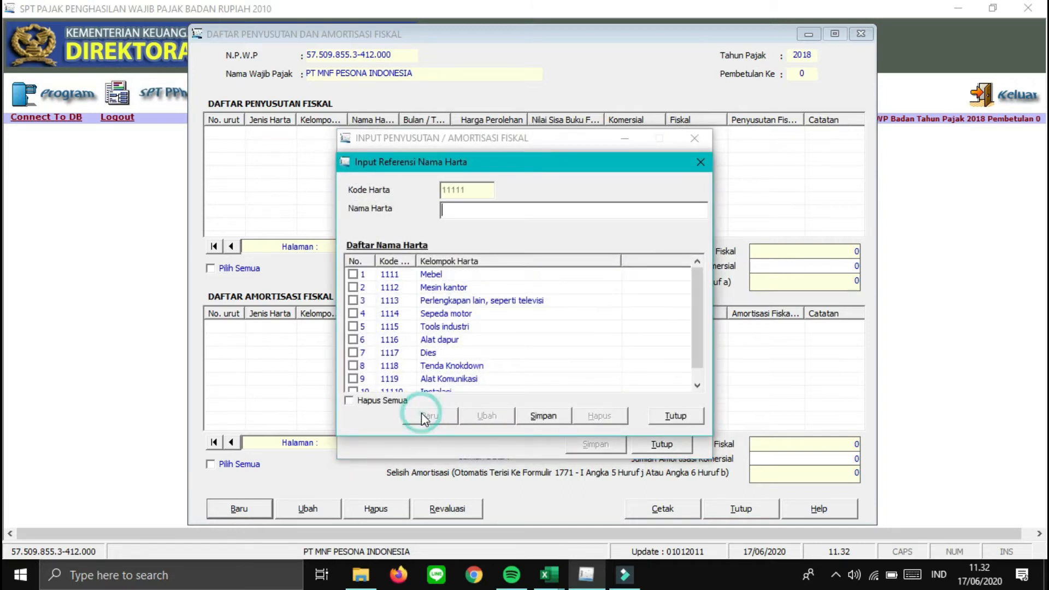
{"action": "left_click", "coordinate": [556, 416]}
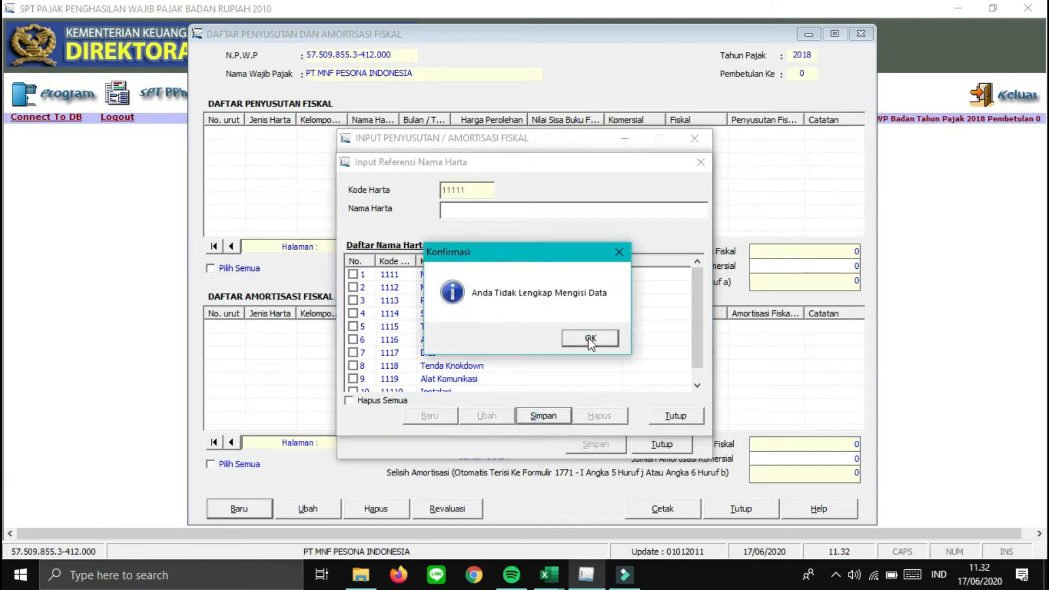
{"action": "left_click", "coordinate": [591, 339]}
{"action": "left_click", "coordinate": [659, 414]}
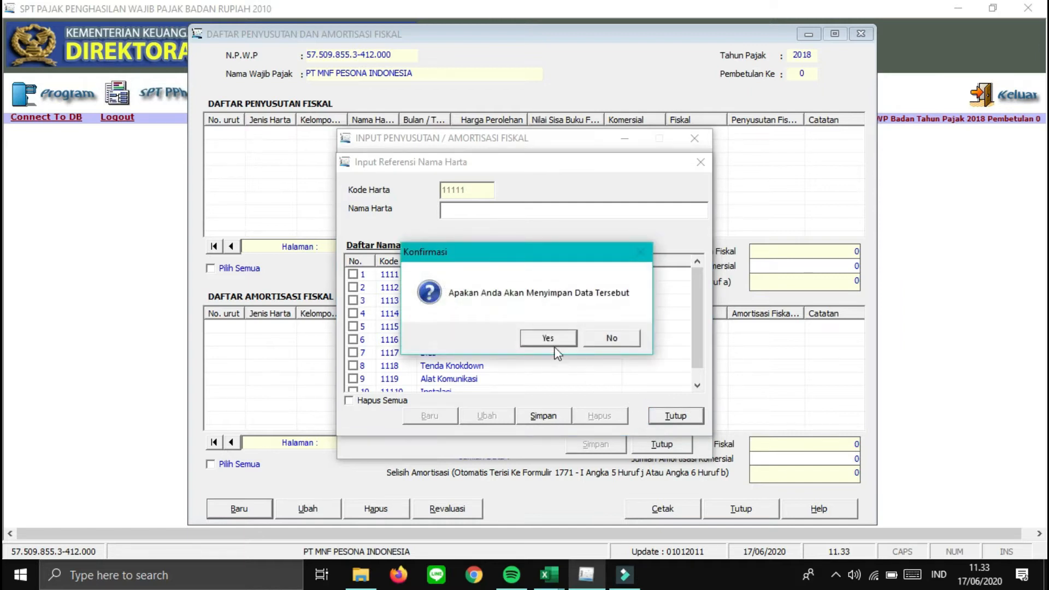
{"action": "left_click", "coordinate": [555, 346]}
{"action": "left_click", "coordinate": [592, 341]}
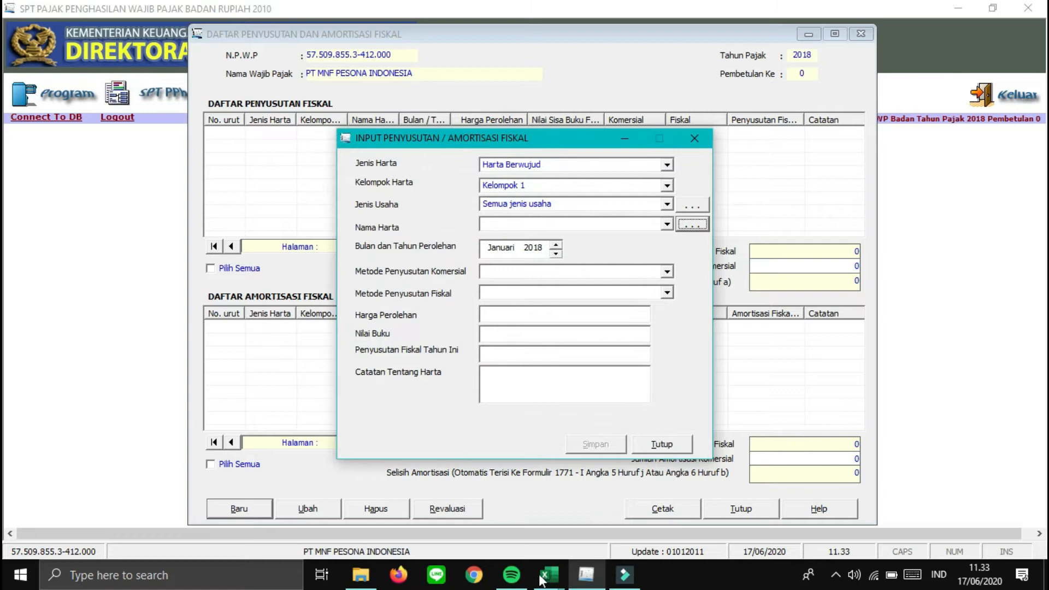
- In the excel penyusutan workbook, return the selection to cell A1
{"action": "mouse_move", "coordinate": [549, 574]}
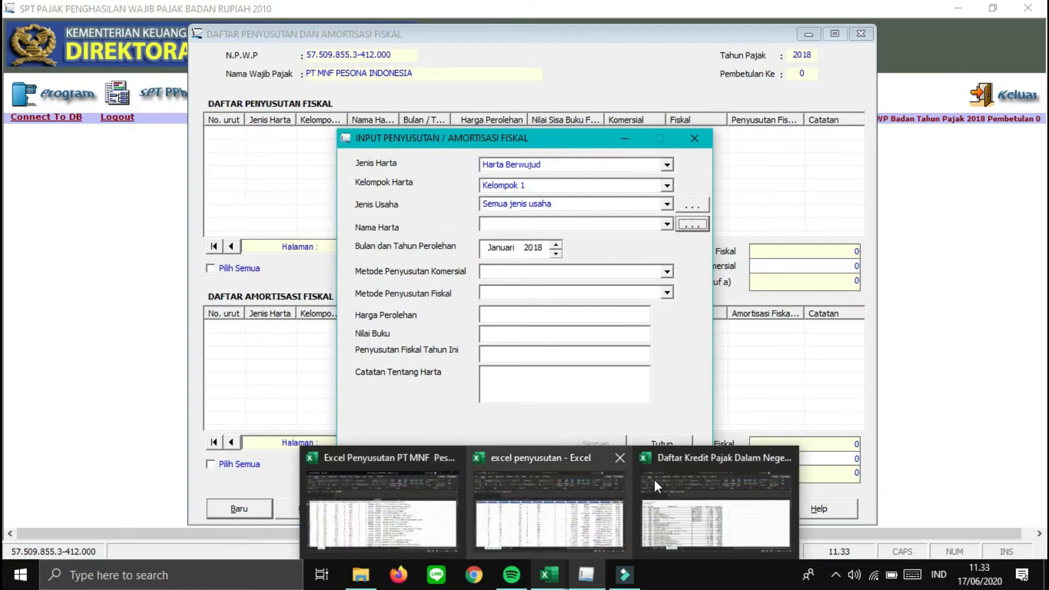
{"action": "left_click", "coordinate": [524, 502]}
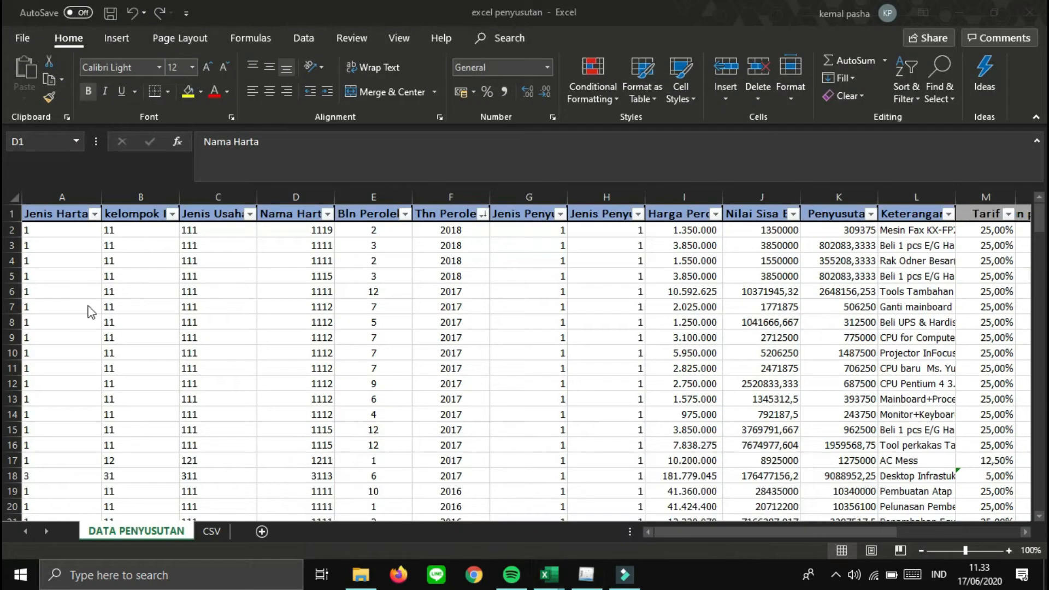
{"action": "left_click", "coordinate": [173, 286]}
{"action": "key", "text": "Left"}
{"action": "key", "text": "Up"}
{"action": "key", "text": "Up"}
{"action": "key", "text": "Up"}
{"action": "key", "text": "Up"}
{"action": "key", "text": "Up"}
{"action": "key", "text": "Right"}
{"action": "key", "text": "Left"}
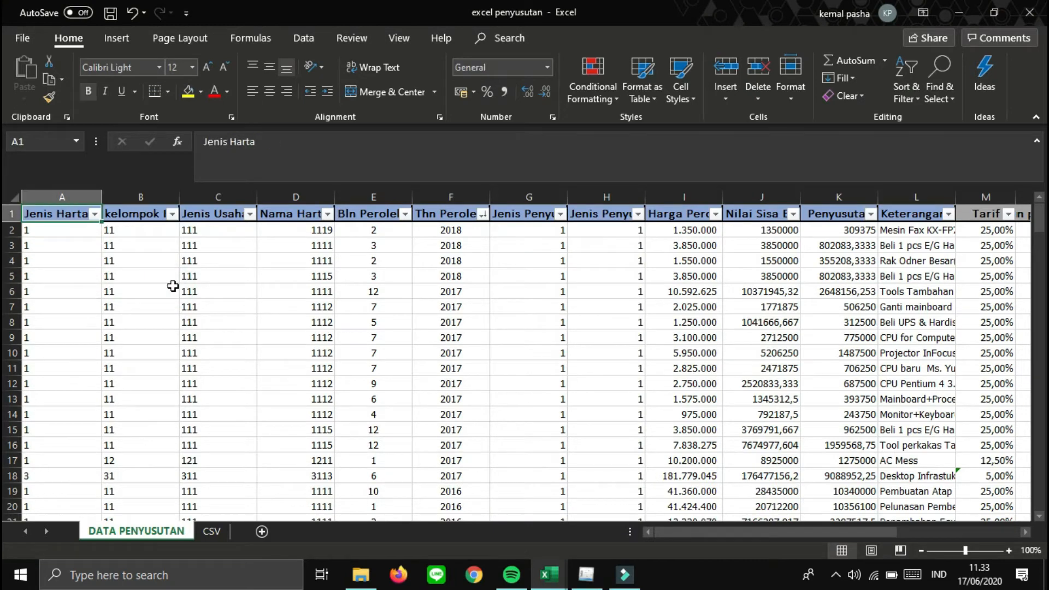
- Close the e-SPT entry form, minimize the depreciation list, and snap e-SPT to the right half
{"action": "left_click", "coordinate": [584, 578]}
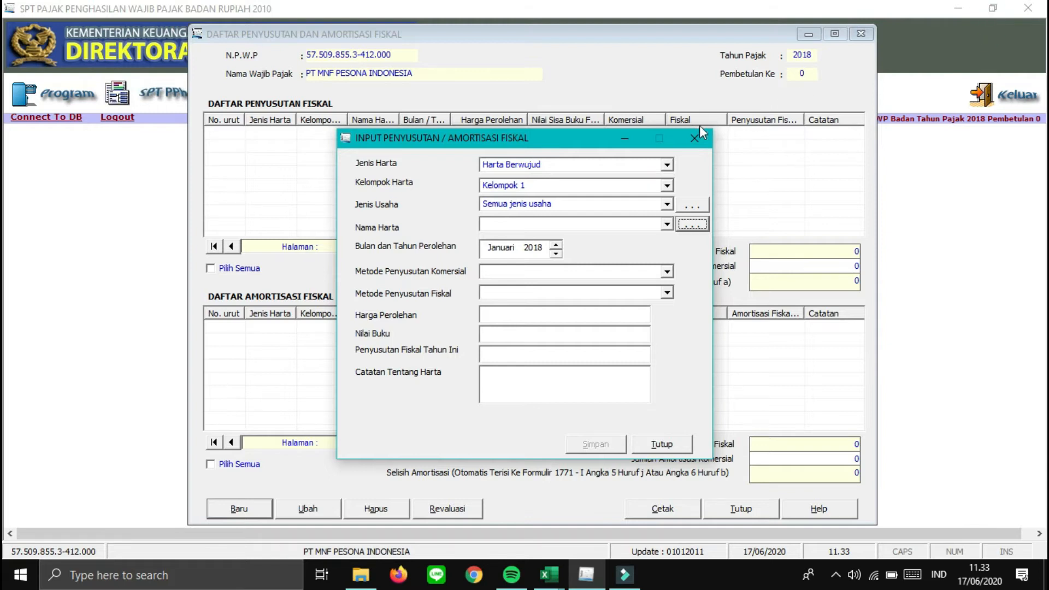
{"action": "left_click", "coordinate": [694, 138]}
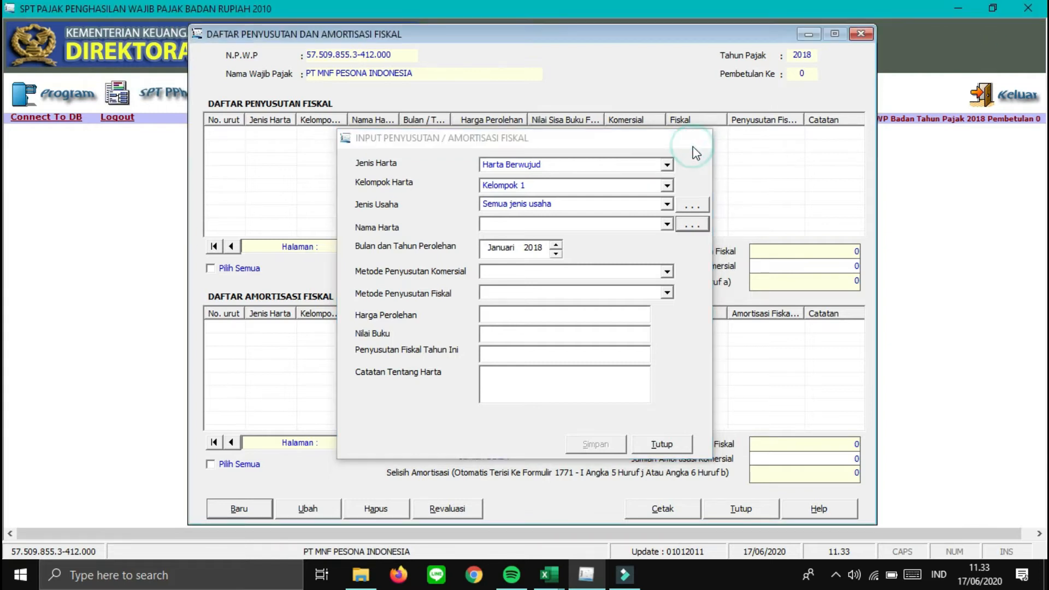
{"action": "left_click", "coordinate": [809, 35]}
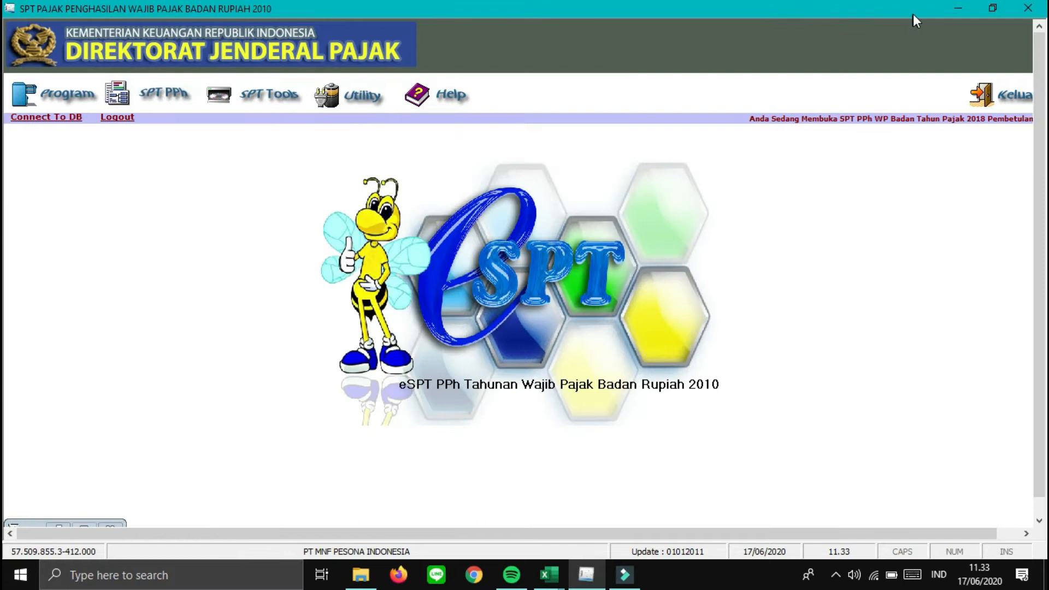
{"action": "left_click", "coordinate": [996, 8]}
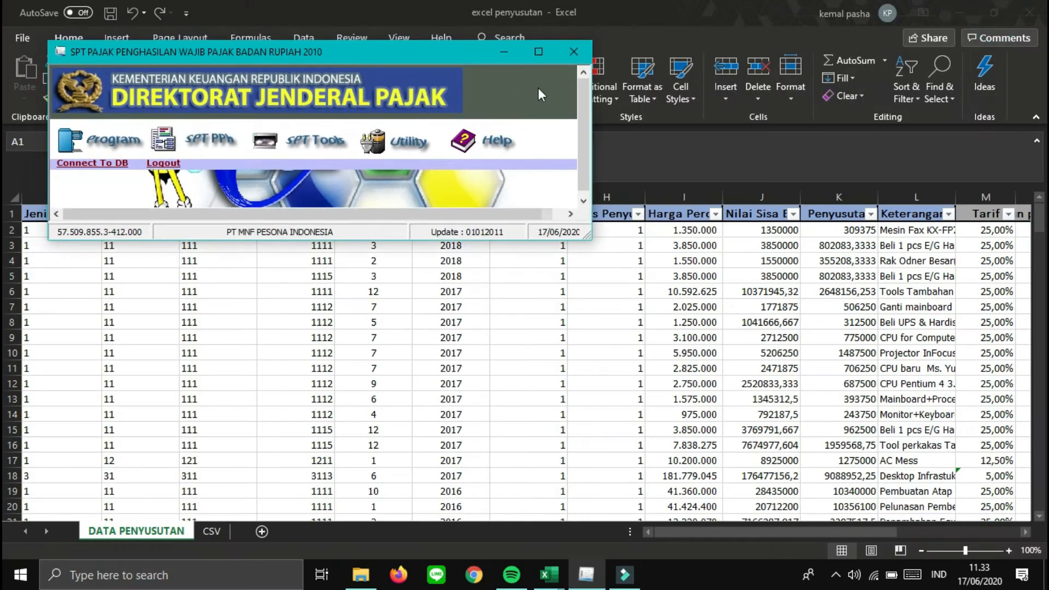
{"action": "left_click_drag", "start_coordinate": [376, 54], "coordinate": [1047, 164]}
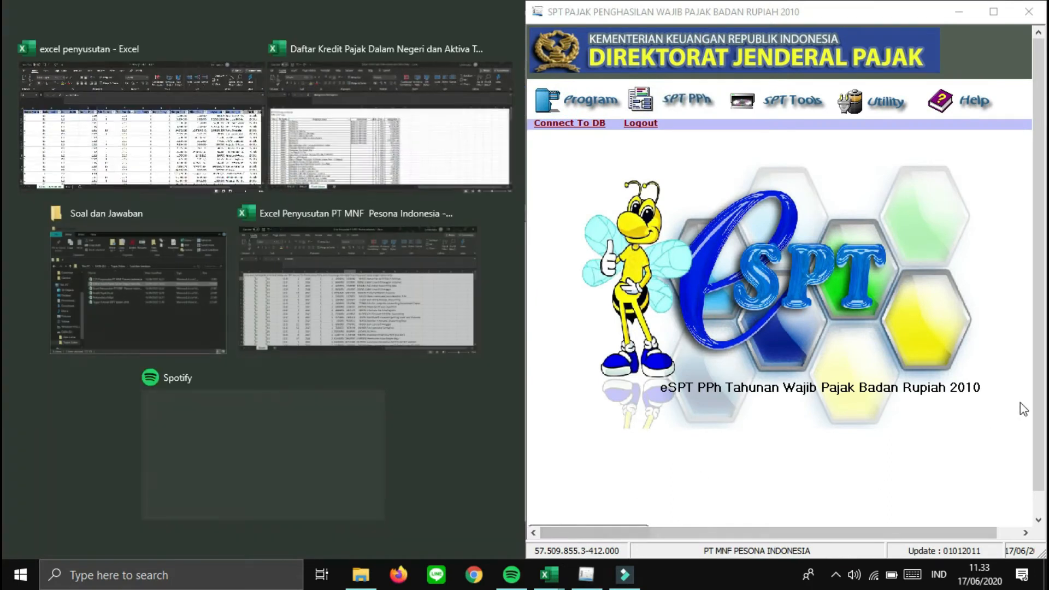
- Reopen the depreciation list, shift it left, and open a new entry form moved rightward
{"action": "left_click", "coordinate": [1040, 394]}
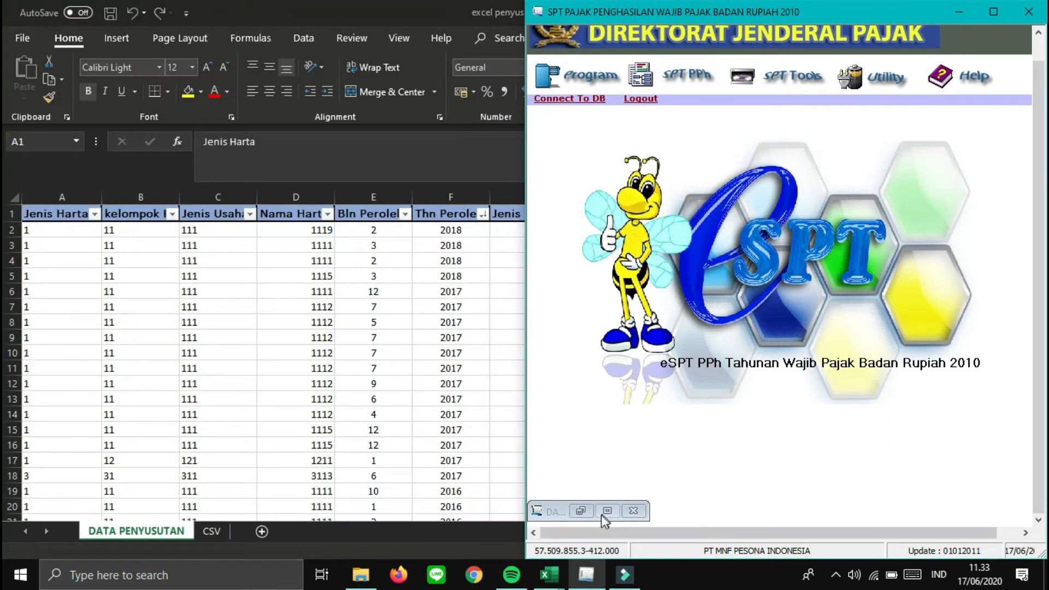
{"action": "left_click", "coordinate": [586, 512]}
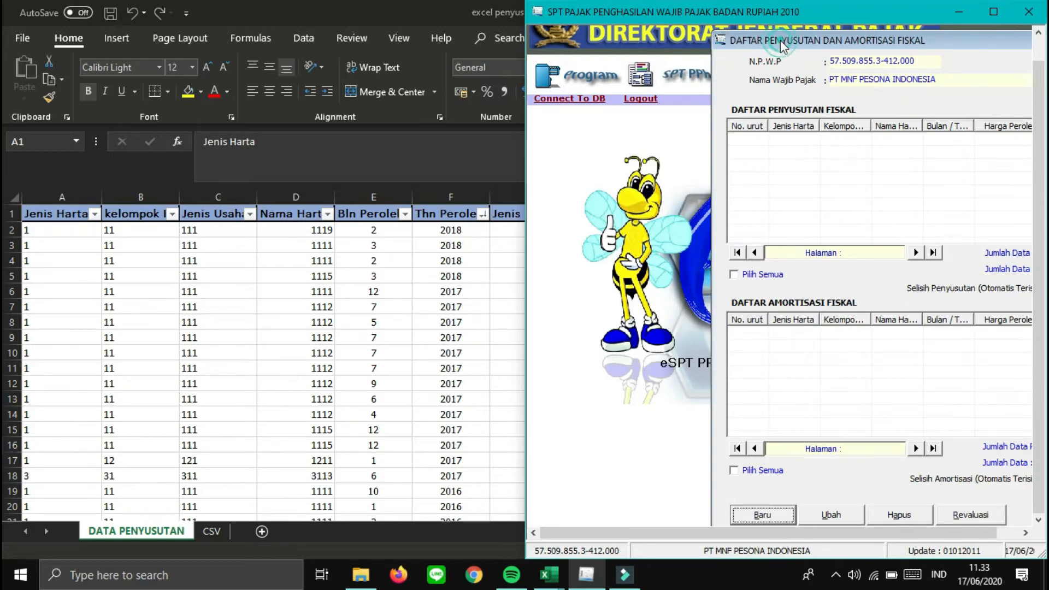
{"action": "left_click_drag", "start_coordinate": [780, 40], "coordinate": [644, 41]}
{"action": "left_click", "coordinate": [627, 513]}
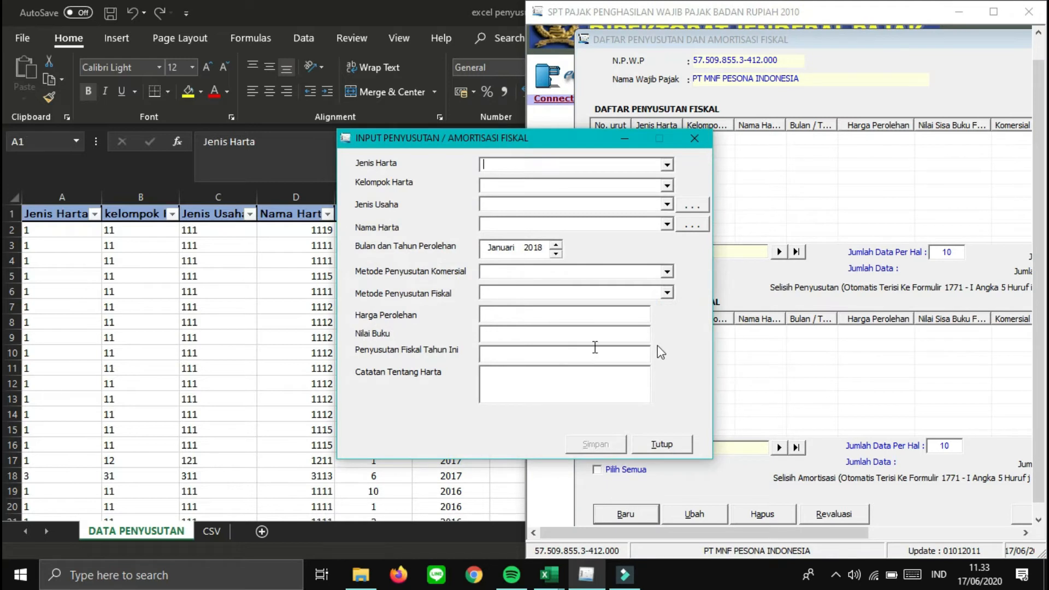
{"action": "left_click_drag", "start_coordinate": [445, 136], "coordinate": [570, 130]}
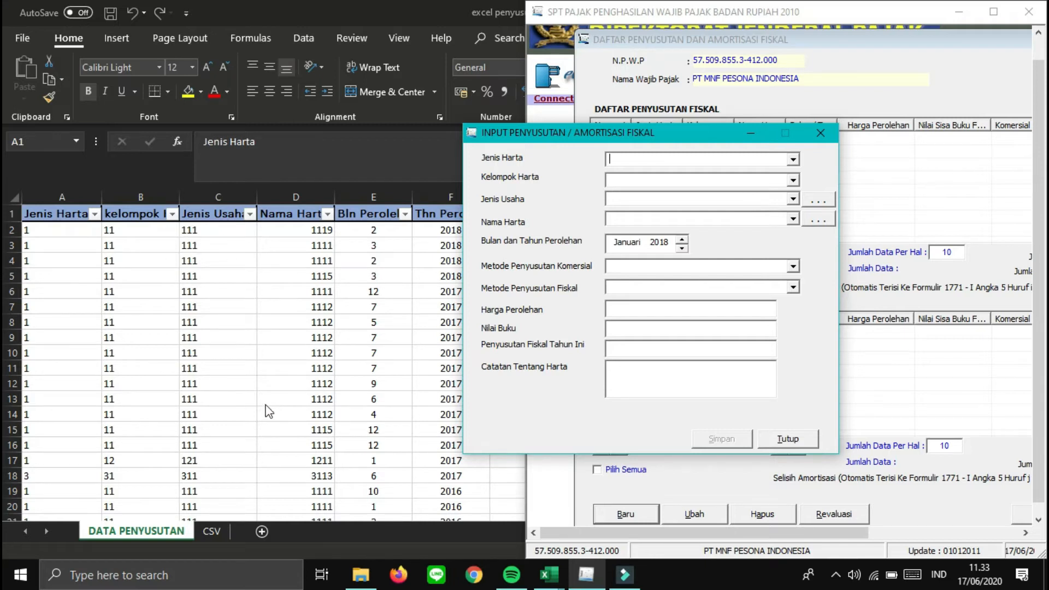
- Restore the Excel worksheet to the left side with the Input Penyusutan form beside it
{"action": "key", "text": "alt+Tab"}
{"action": "key", "text": "Right"}
{"action": "key", "text": "Right"}
{"action": "key", "text": "Right"}
{"action": "key", "text": "Right"}
{"action": "key", "text": "Right"}
{"action": "key", "text": "Right"}
{"action": "key", "text": "Right"}
{"action": "key", "text": "Right"}
{"action": "key", "text": "Right"}
{"action": "key", "text": "Right"}
{"action": "key", "text": "Right"}
{"action": "key", "text": "Right"}
{"action": "key", "text": "Right"}
{"action": "key", "text": "Right"}
{"action": "key", "text": "Right"}
{"action": "key", "text": "Right"}
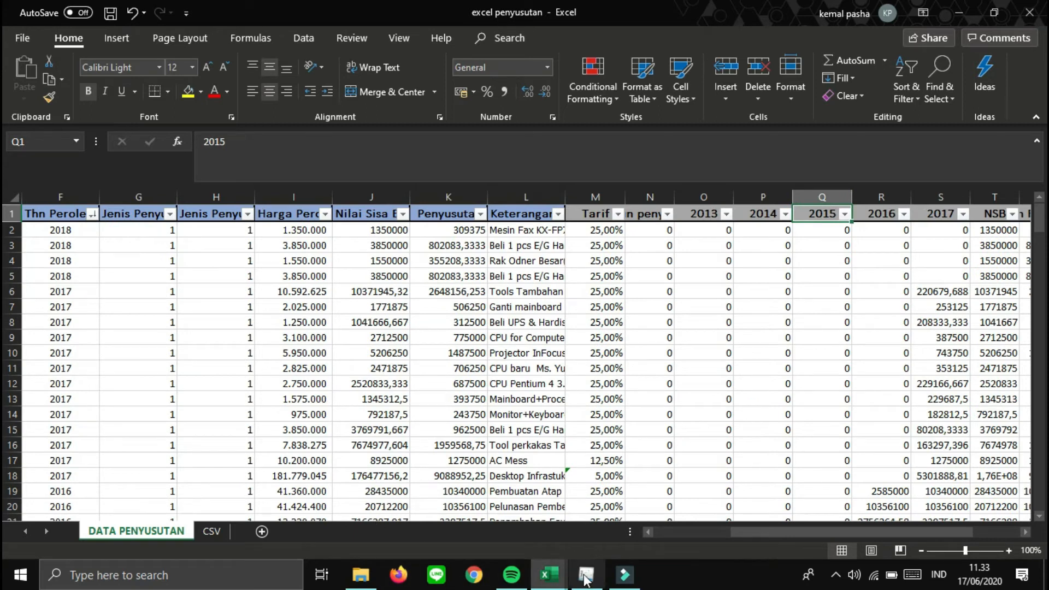
{"action": "left_click", "coordinate": [592, 480]}
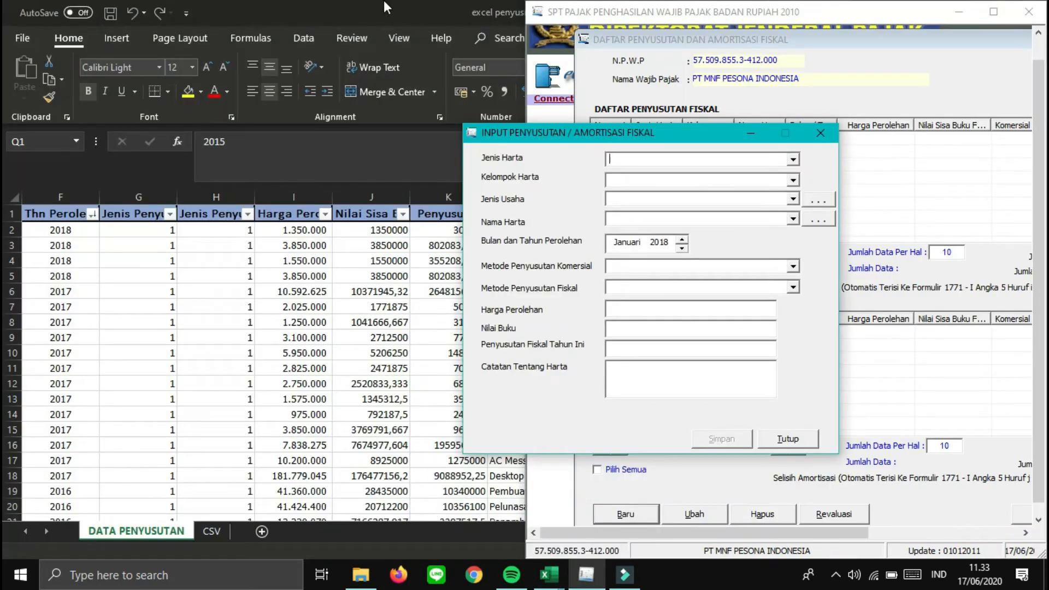
{"action": "left_click", "coordinate": [383, 1]}
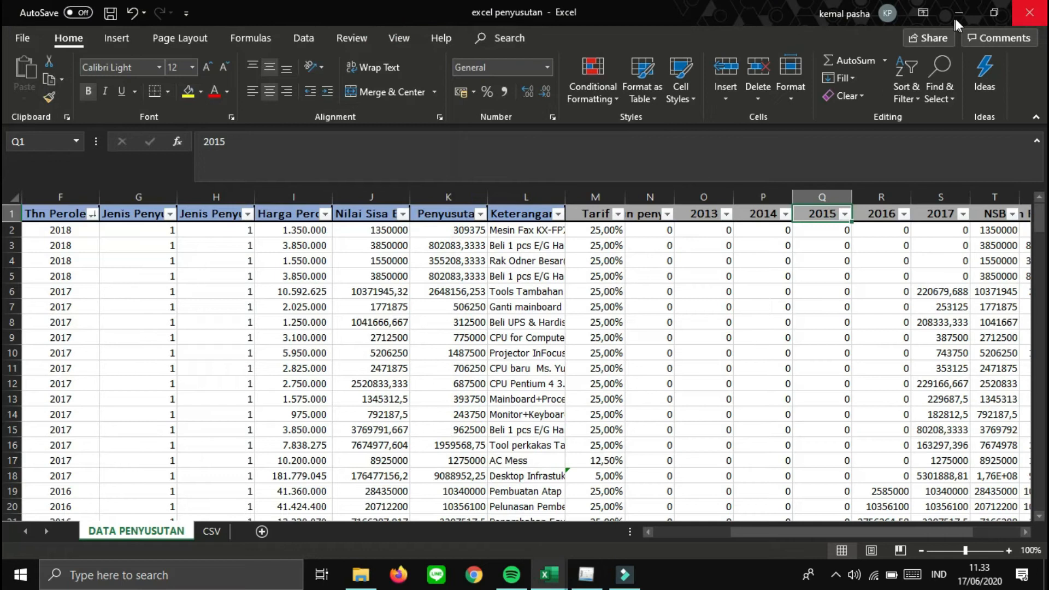
{"action": "left_click", "coordinate": [981, 16]}
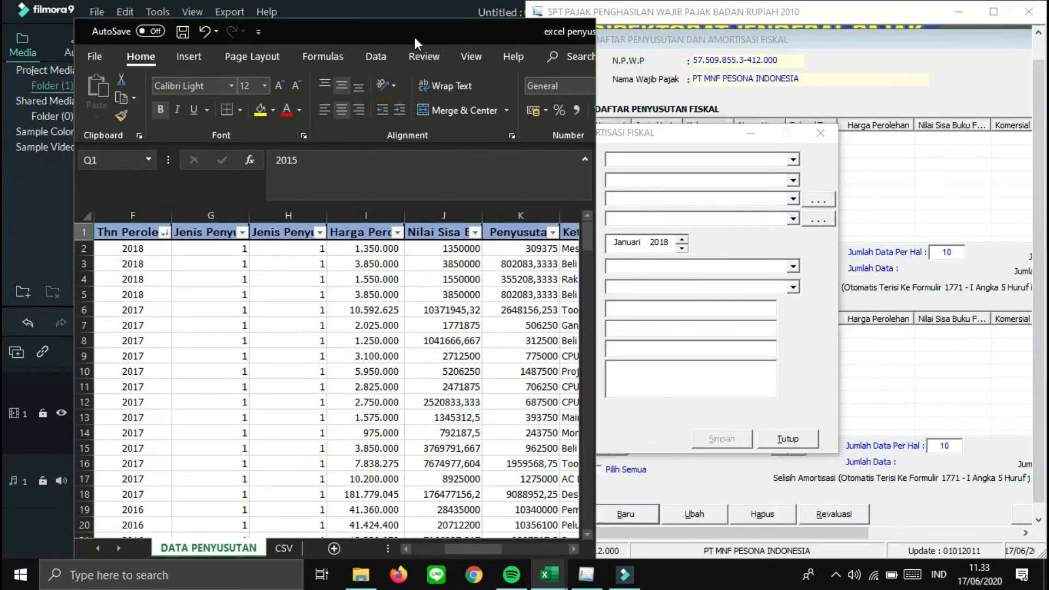
{"action": "left_click_drag", "start_coordinate": [336, 28], "coordinate": [264, 11]}
{"action": "left_click_drag", "start_coordinate": [620, 134], "coordinate": [683, 125]}
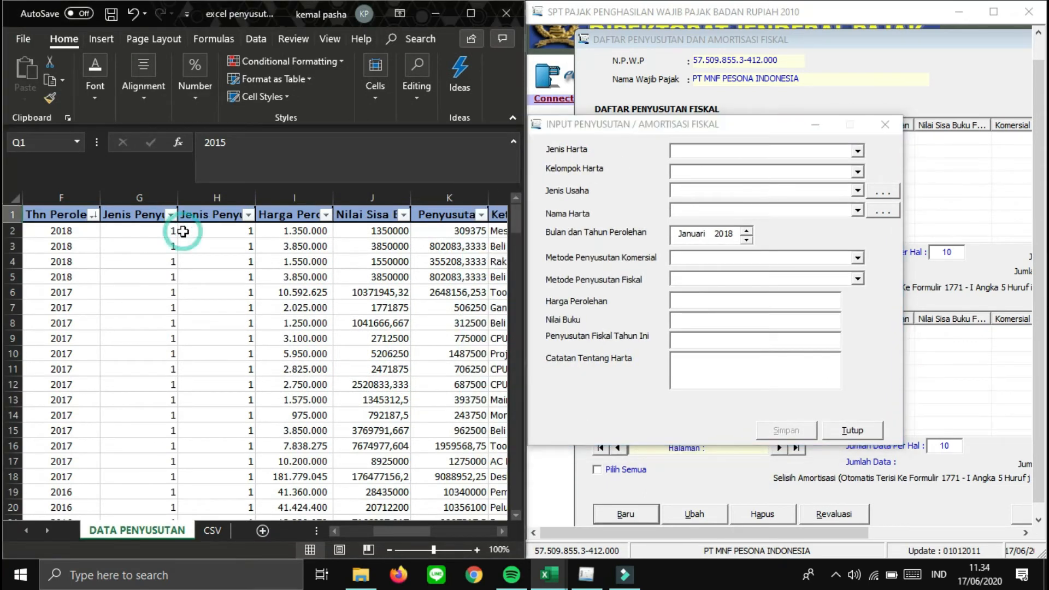
- Review the first asset row's group code, method columns and depreciation values in the worksheet
{"action": "scroll", "coordinate": [183, 232], "scroll_direction": "right", "scroll_amount": 3}
{"action": "key", "text": "Left"}
{"action": "key", "text": "Left"}
{"action": "key", "text": "Left"}
{"action": "key", "text": "Down"}
{"action": "key", "text": "Left"}
{"action": "key", "text": "Left"}
{"action": "key", "text": "Left"}
{"action": "key", "text": "Left"}
{"action": "key", "text": "Left"}
{"action": "key", "text": "Left"}
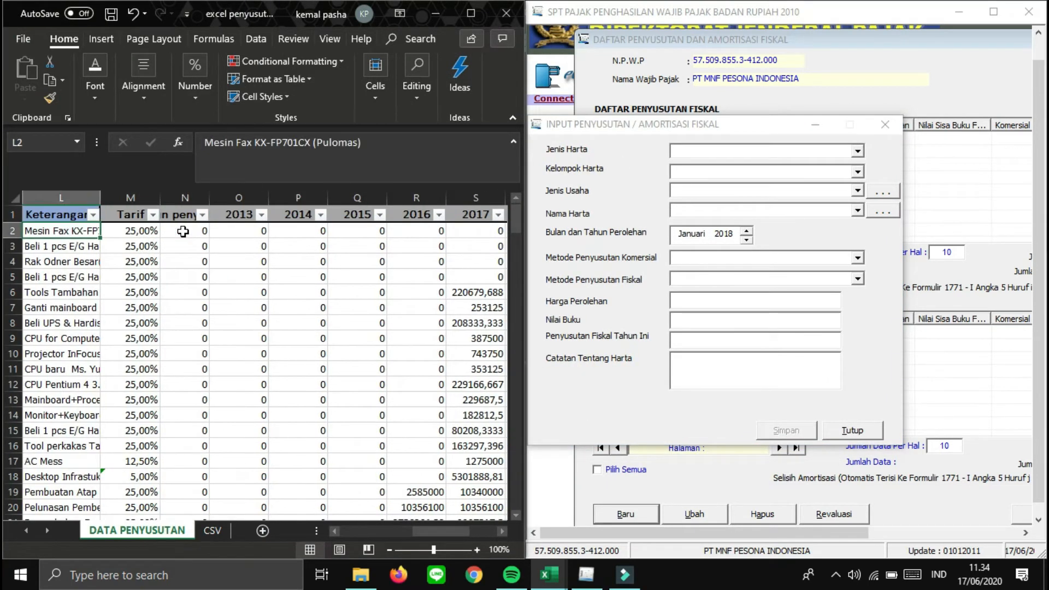
{"action": "key", "text": "Left"}
{"action": "key", "text": "Left"}
{"action": "key", "text": "Left"}
{"action": "key", "text": "Left"}
{"action": "key", "text": "Left"}
{"action": "key", "text": "Left"}
{"action": "key", "text": "Right"}
{"action": "key", "text": "Right"}
{"action": "key", "text": "Right"}
{"action": "key", "text": "Right"}
{"action": "key", "text": "Right"}
{"action": "key", "text": "Right"}
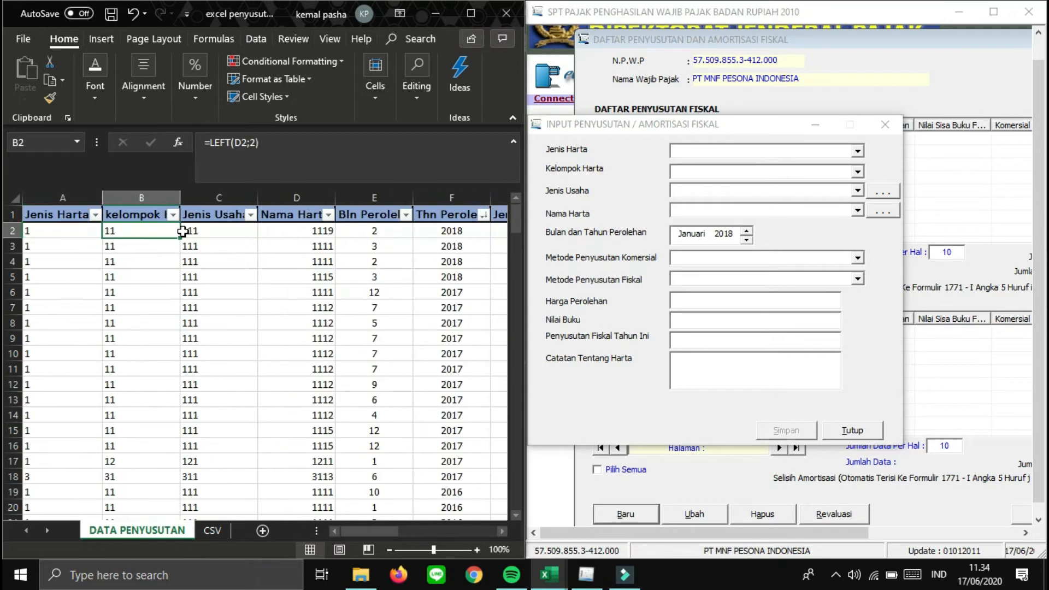
{"action": "key", "text": "Right"}
{"action": "key", "text": "Right"}
{"action": "key", "text": "Right"}
{"action": "key", "text": "Left"}
{"action": "key", "text": "Left"}
{"action": "key", "text": "Left"}
{"action": "key", "text": "Left"}
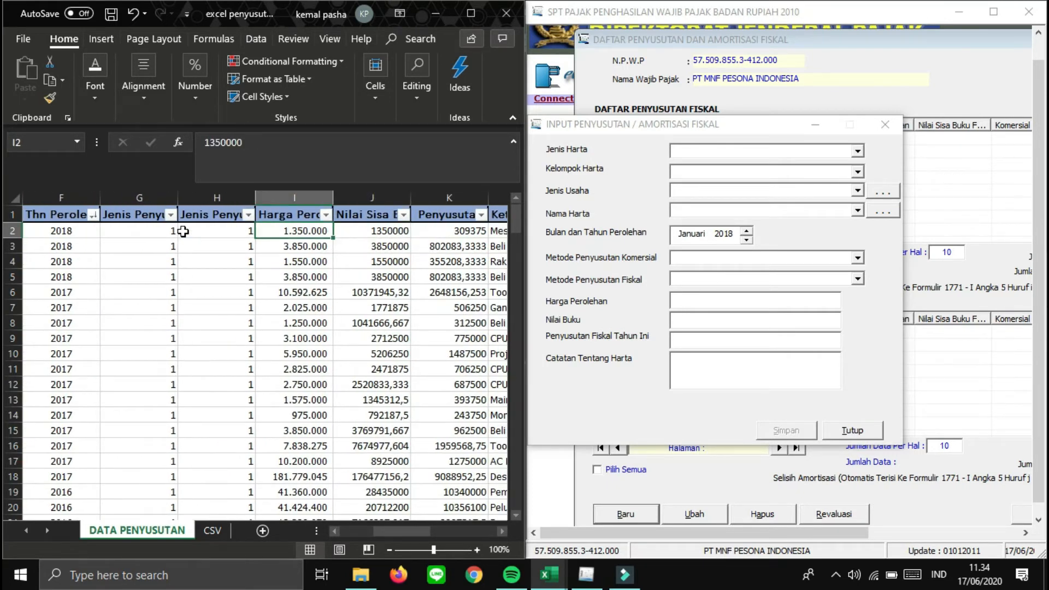
{"action": "key", "text": "Right"}
{"action": "key", "text": "Right"}
{"action": "key", "text": "Right"}
{"action": "key", "text": "Right"}
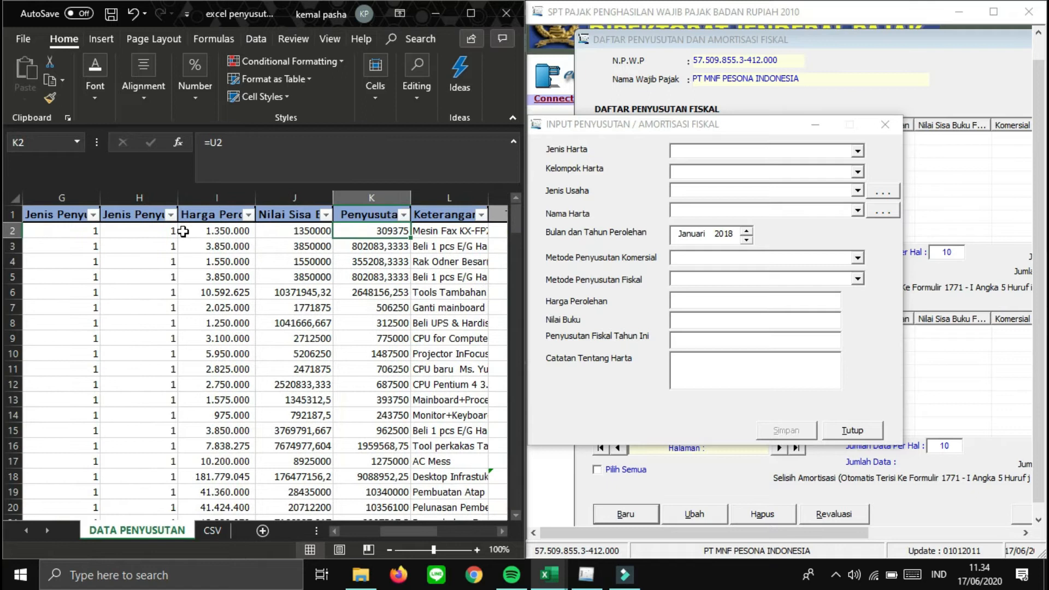
{"action": "key", "text": "Home"}
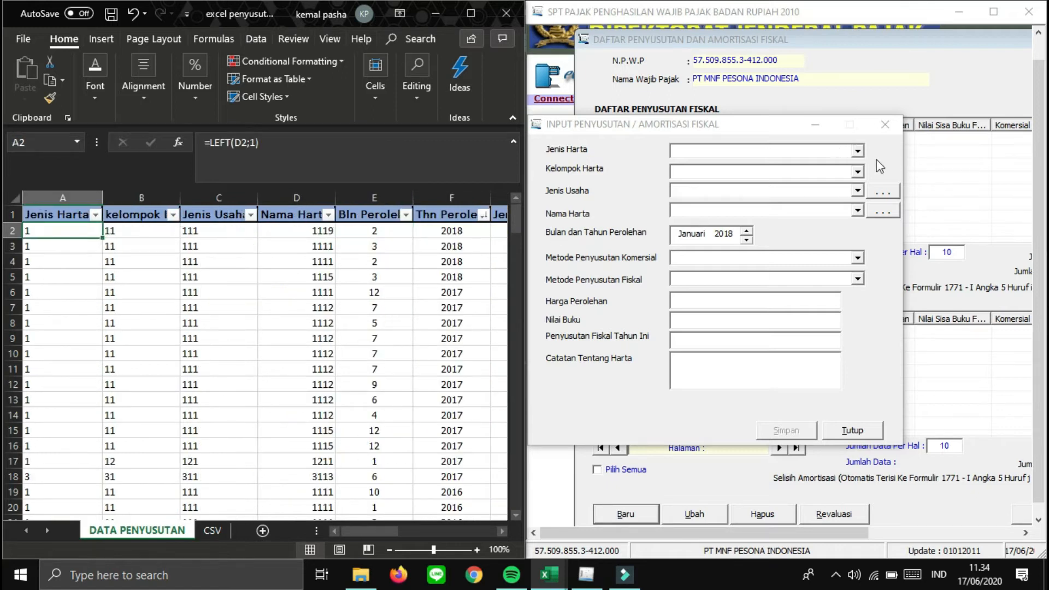
- Set Jenis Harta to Harta Berwujud and Kelompok Harta to Kelompok 1, matching the worksheet codes
{"action": "left_click", "coordinate": [858, 157]}
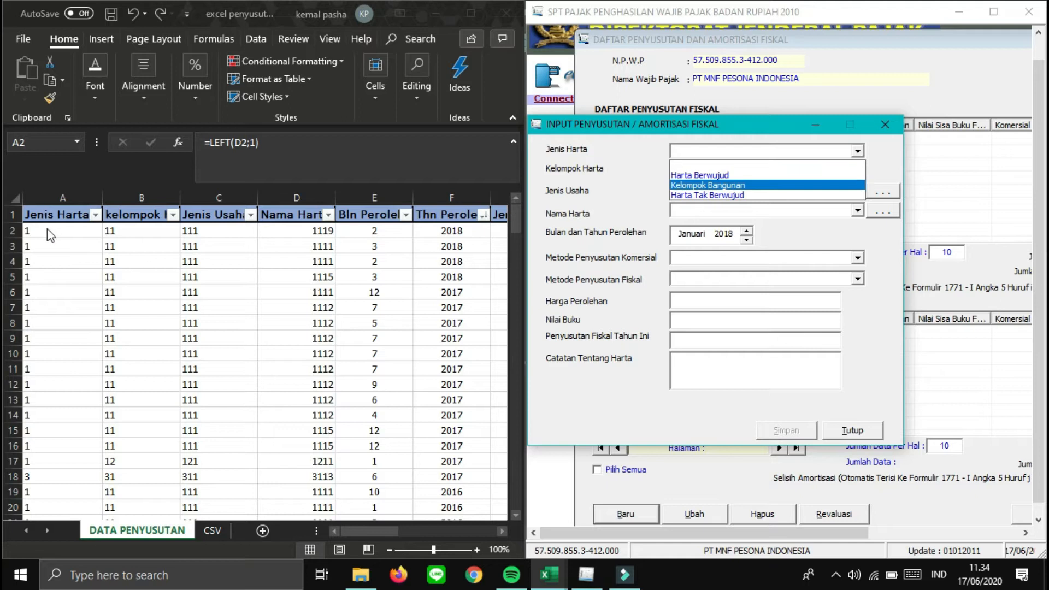
{"action": "left_click", "coordinate": [672, 176]}
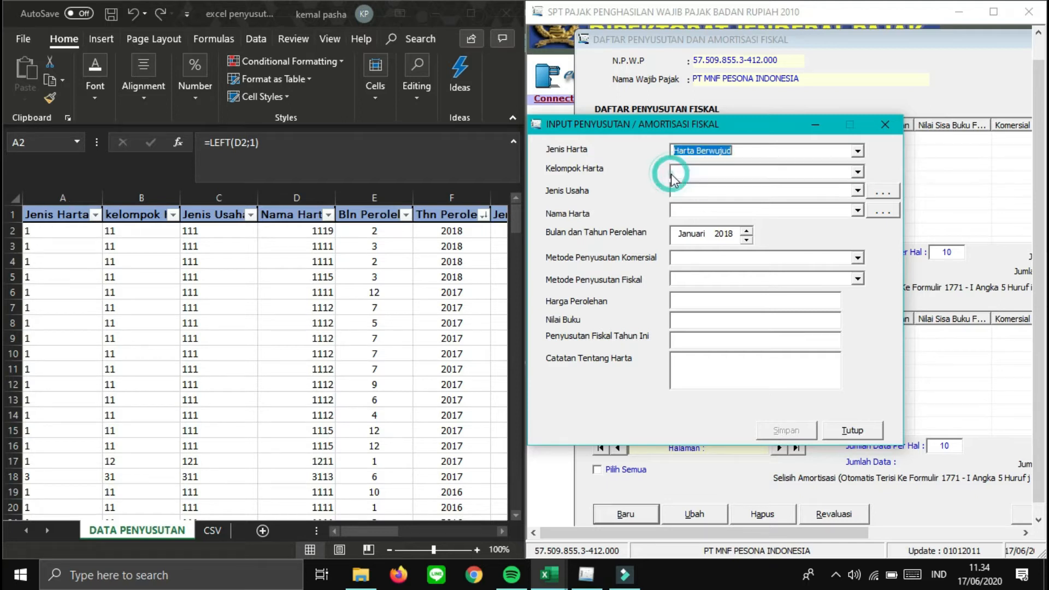
{"action": "left_click", "coordinate": [136, 229]}
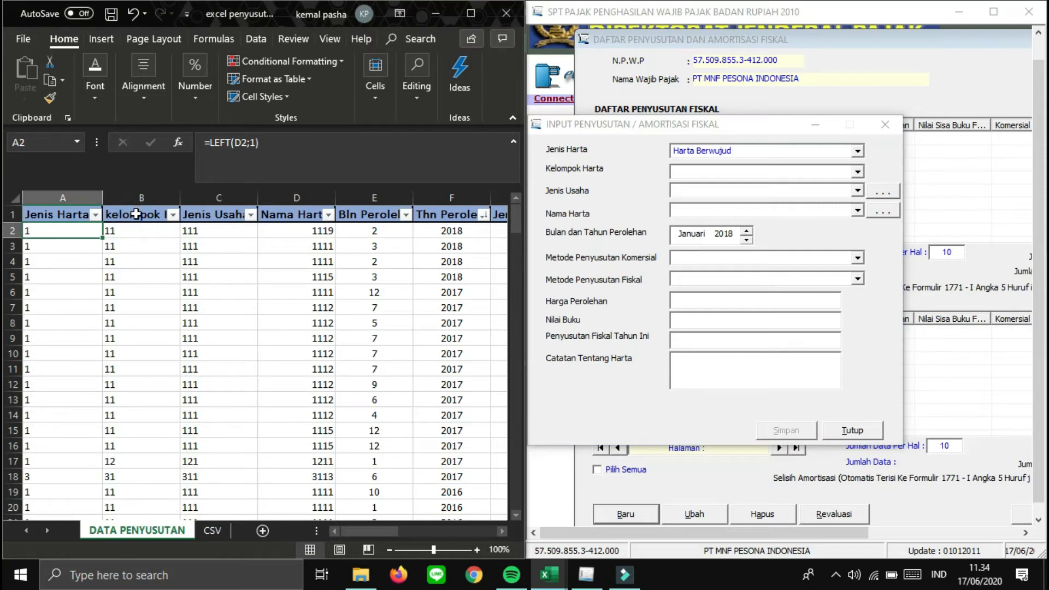
{"action": "left_click", "coordinate": [137, 213]}
{"action": "left_click", "coordinate": [138, 230]}
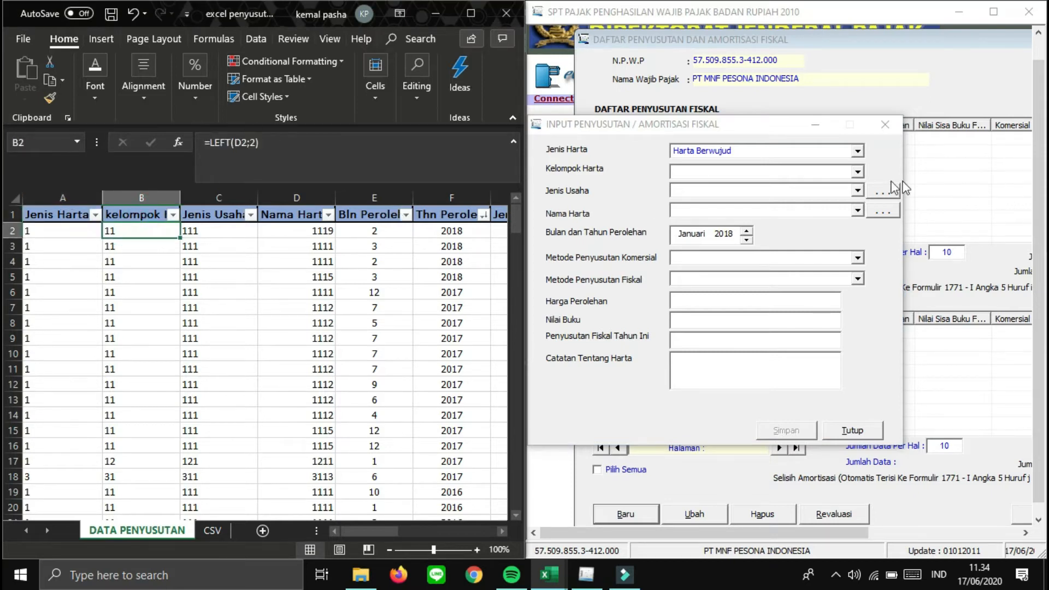
{"action": "left_click", "coordinate": [857, 172]}
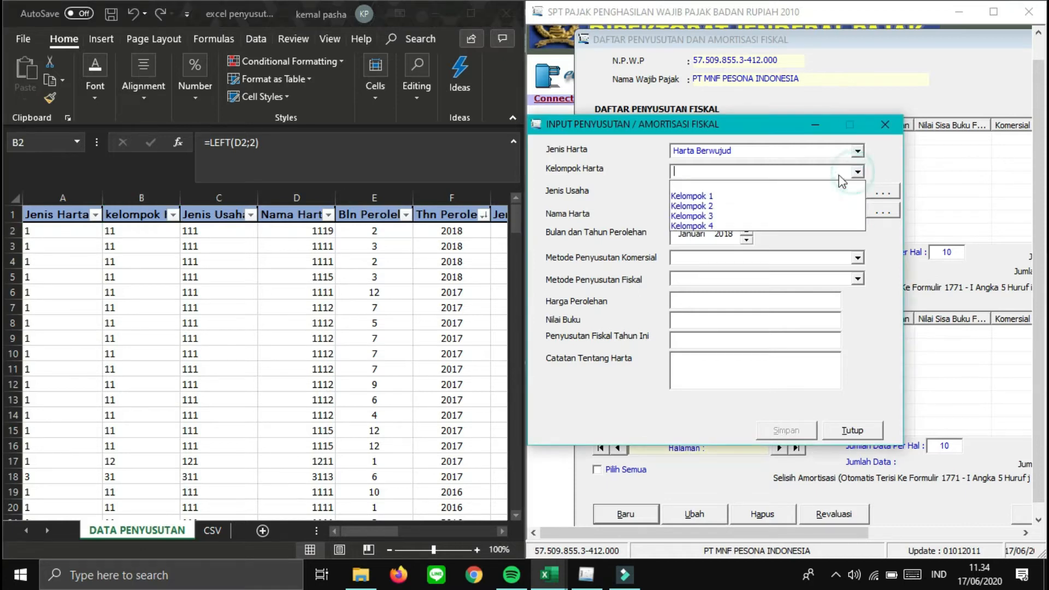
{"action": "left_click", "coordinate": [699, 200]}
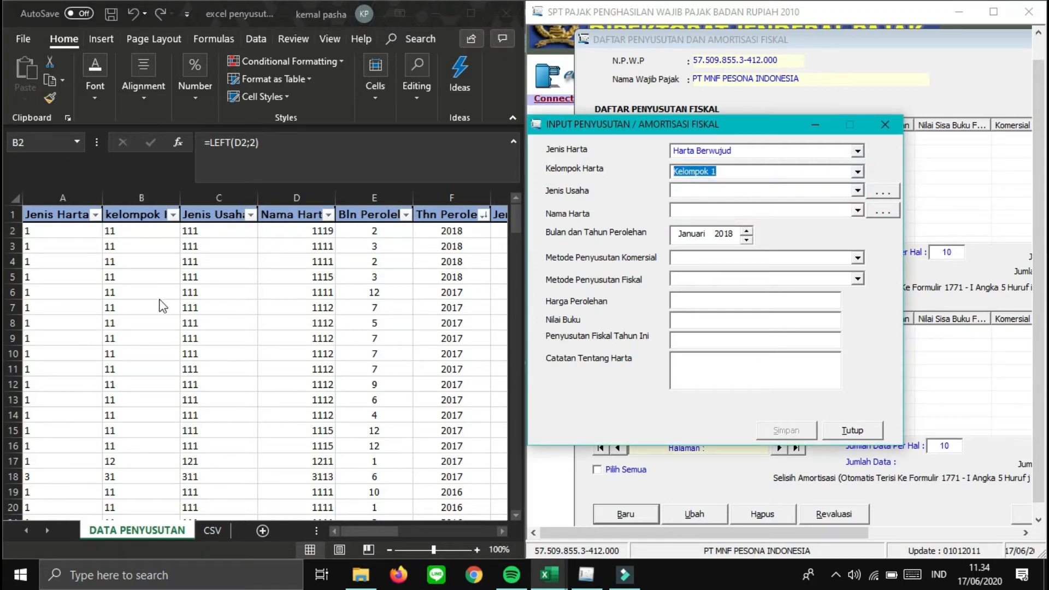
- Set Jenis Usaha to Semua jenis usaha and bring up the Nama Harta list for code 1119
{"action": "left_click", "coordinate": [229, 219]}
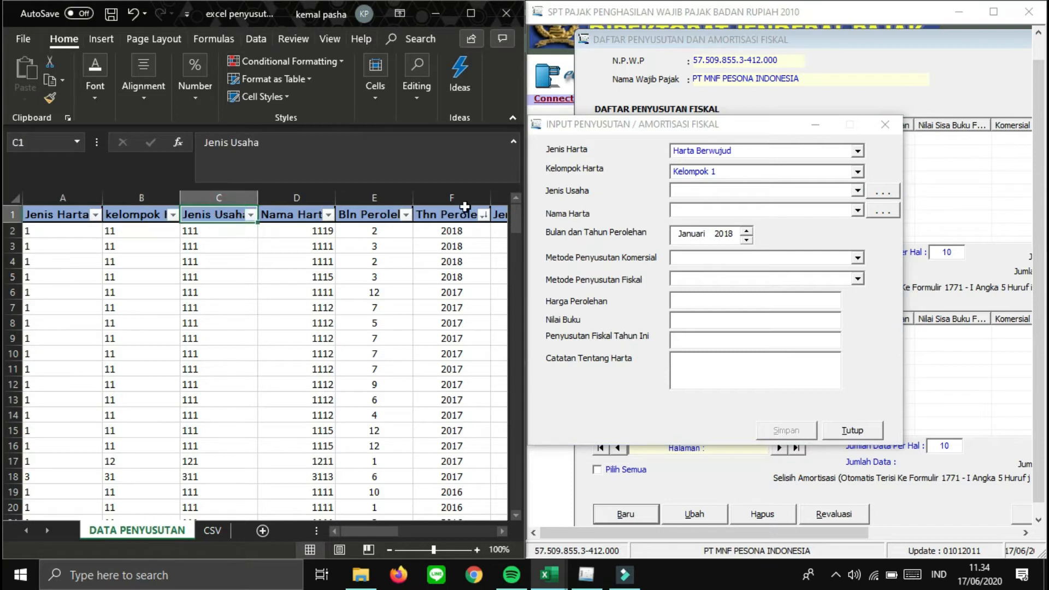
{"action": "left_click", "coordinate": [858, 191]}
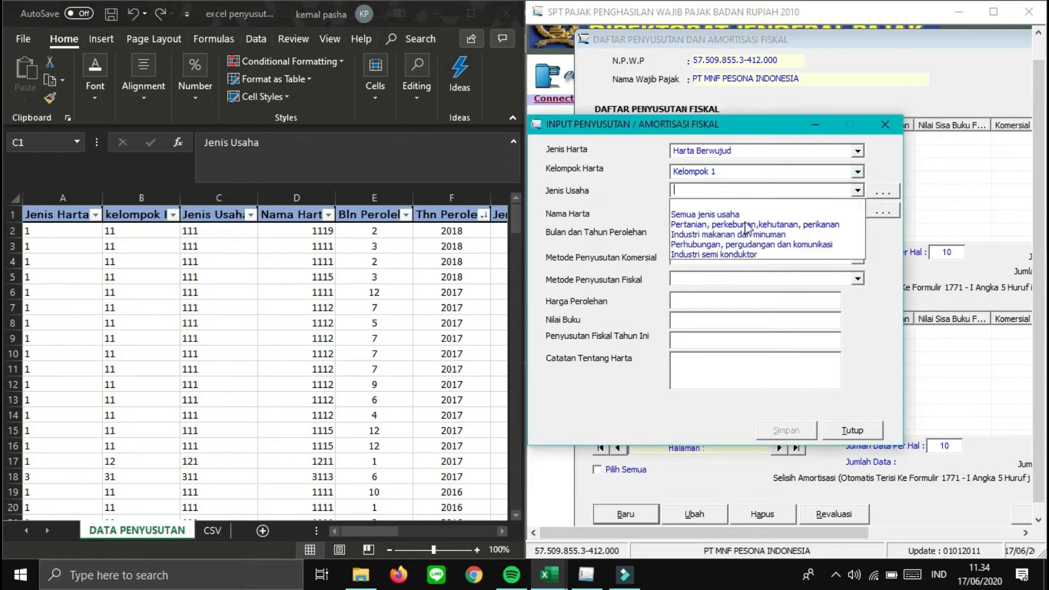
{"action": "left_click", "coordinate": [695, 218]}
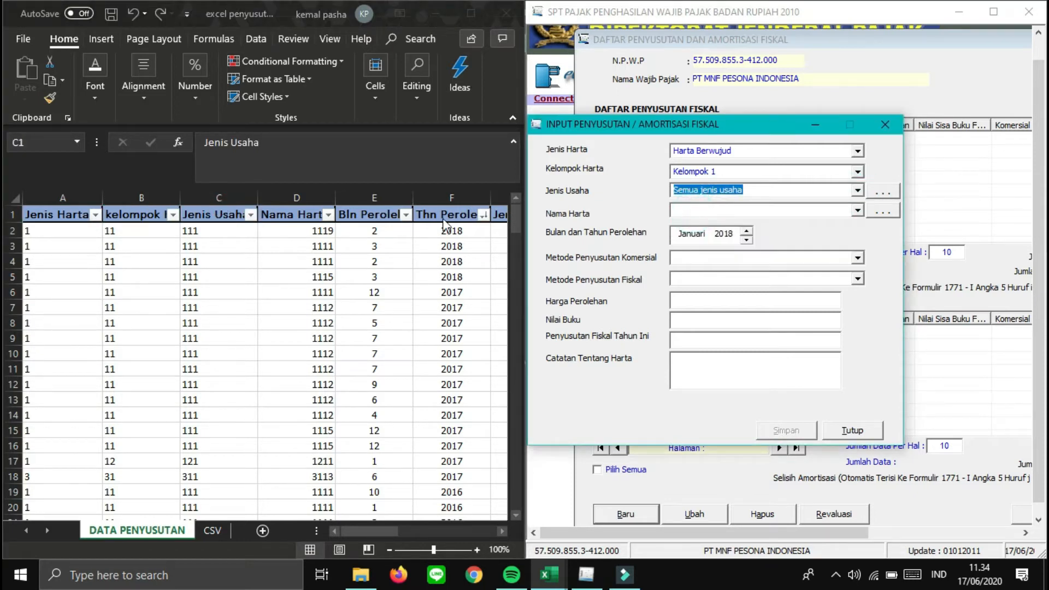
{"action": "left_click", "coordinate": [329, 216]}
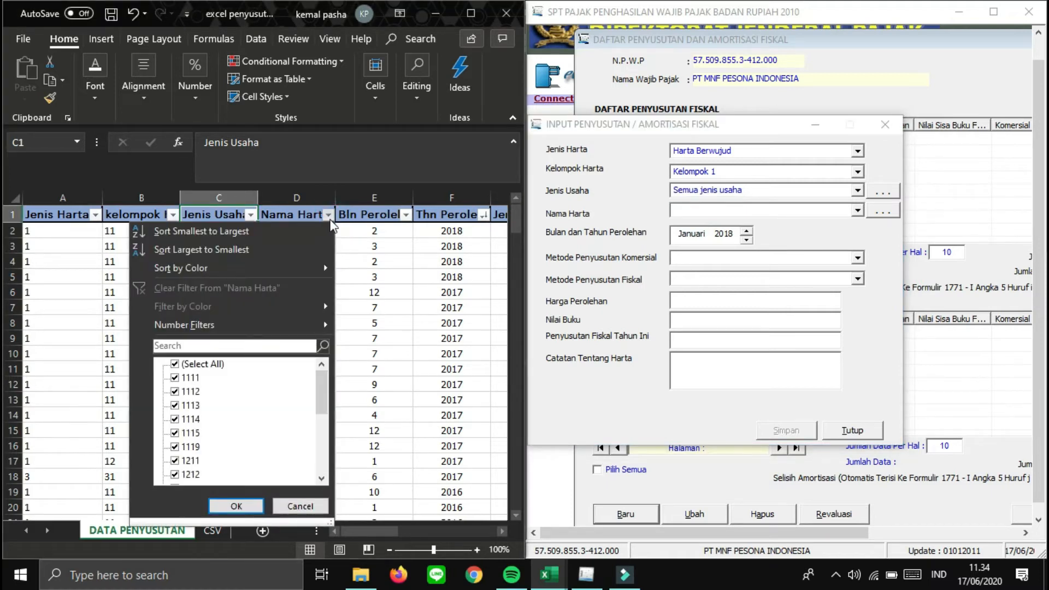
{"action": "left_click", "coordinate": [351, 232]}
{"action": "left_click", "coordinate": [310, 230]}
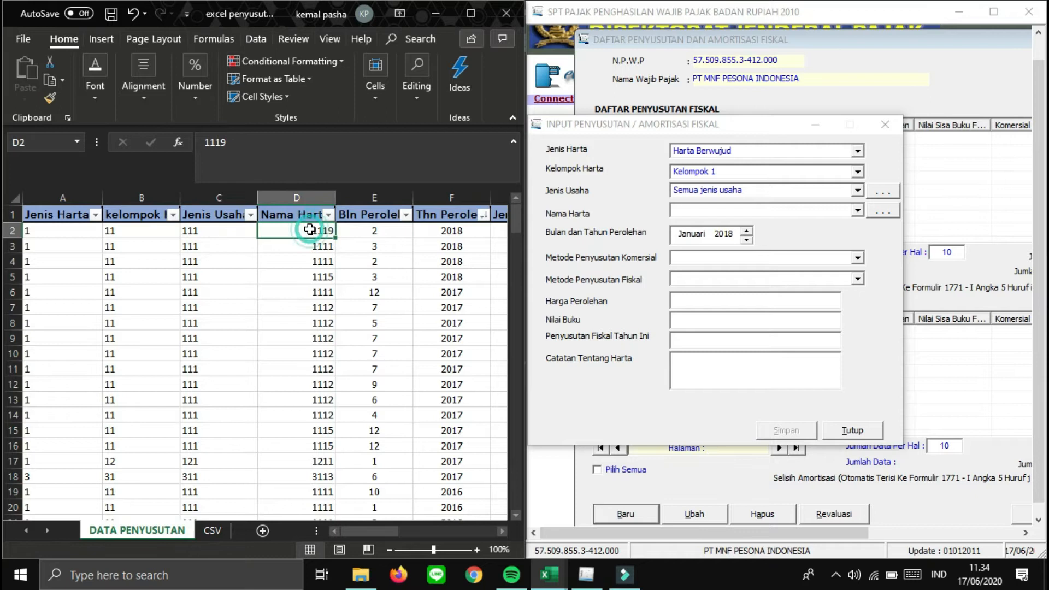
{"action": "left_click", "coordinate": [874, 211]}
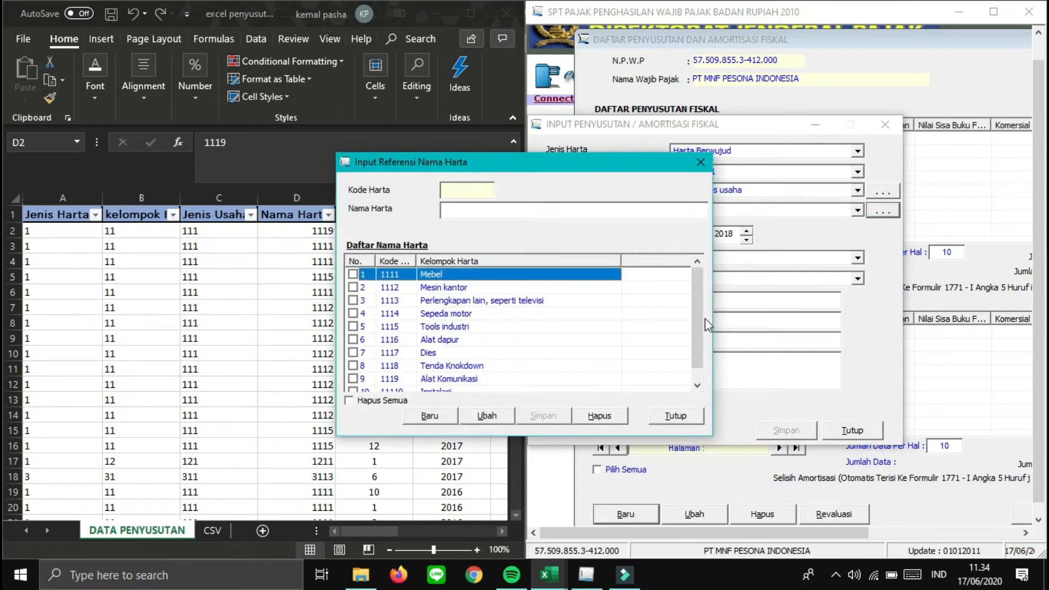
- Scroll the Daftar Nama Harta list and compare the asset name, acquisition month and year codes
{"action": "left_click_drag", "start_coordinate": [700, 319], "coordinate": [699, 330]}
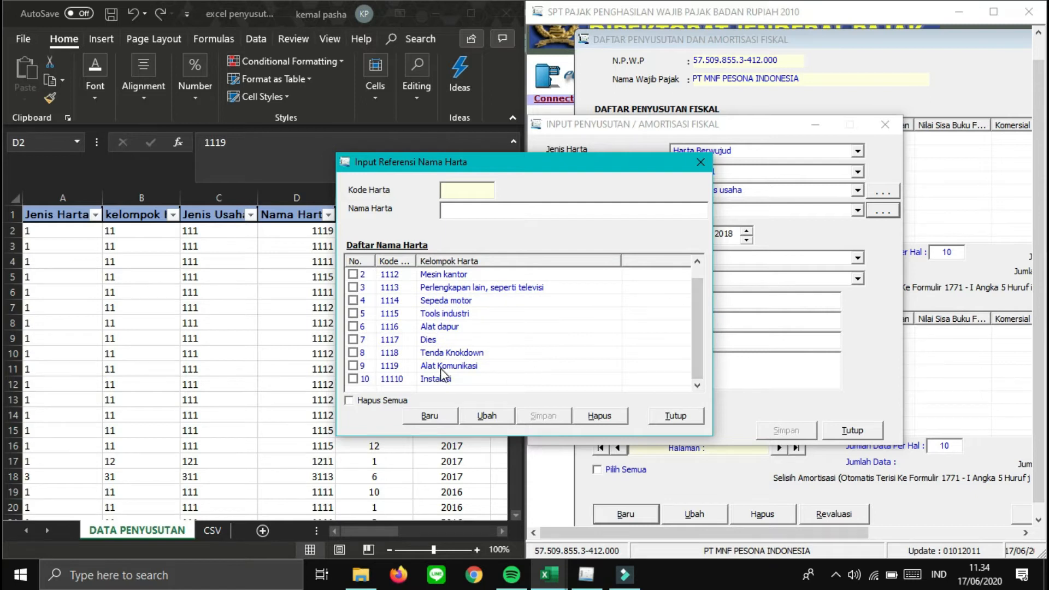
{"action": "left_click", "coordinate": [270, 271]}
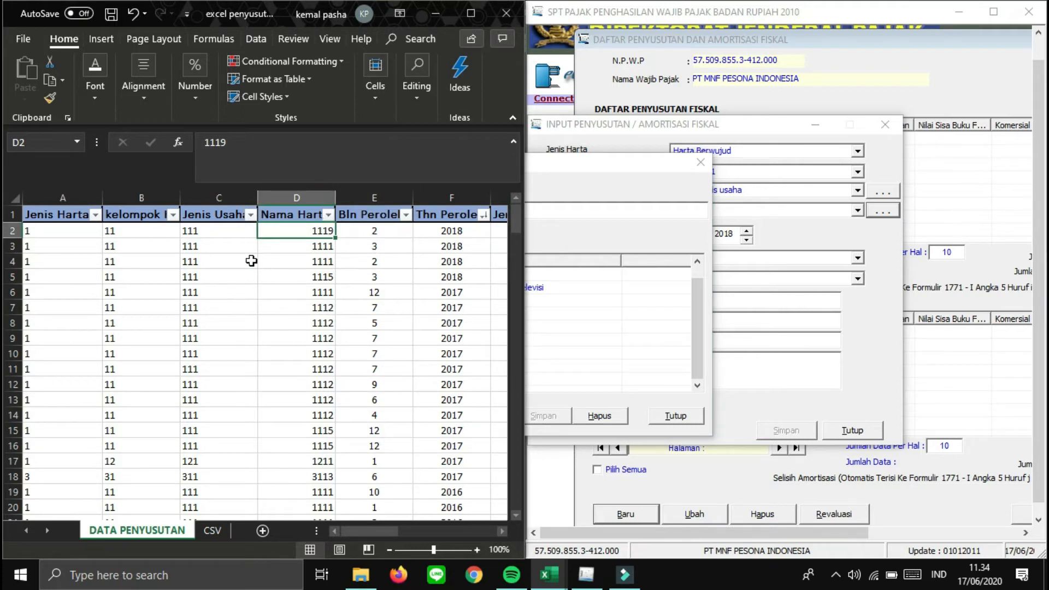
{"action": "left_click", "coordinate": [386, 234]}
{"action": "key", "text": "Left"}
{"action": "key", "text": "Right"}
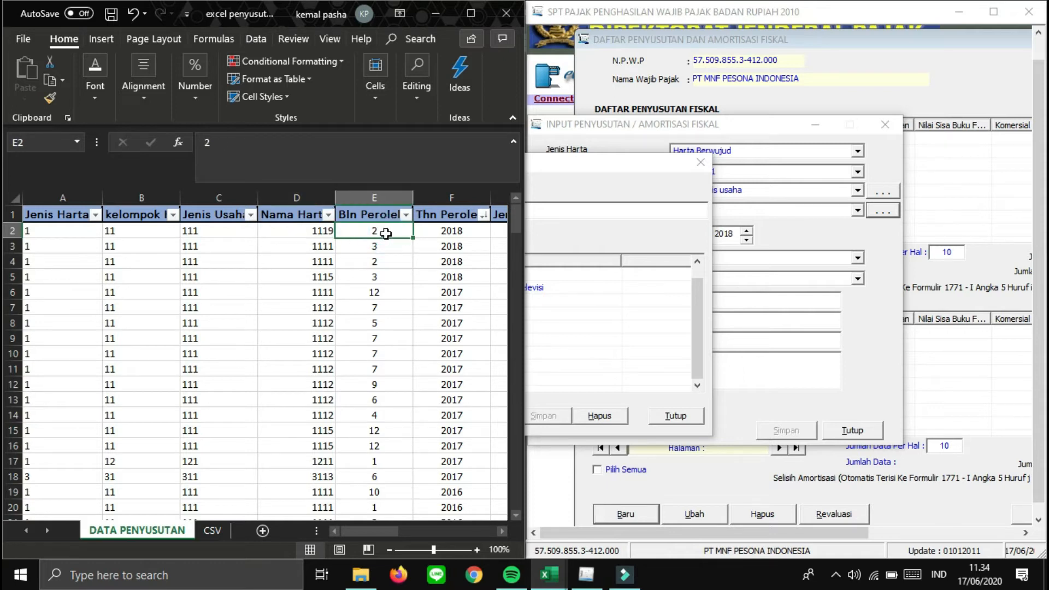
{"action": "key", "text": "Right"}
{"action": "key", "text": "Left"}
{"action": "key", "text": "Right"}
{"action": "key", "text": "Right"}
{"action": "key", "text": "Right"}
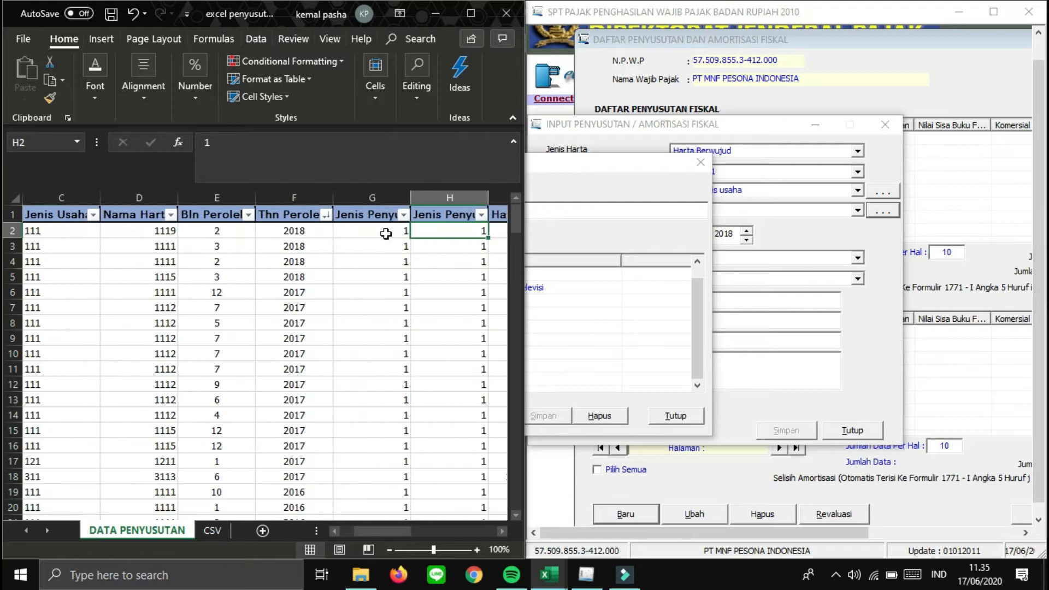
{"action": "key", "text": "Left"}
{"action": "key", "text": "Left"}
{"action": "key", "text": "Left"}
{"action": "key", "text": "Right"}
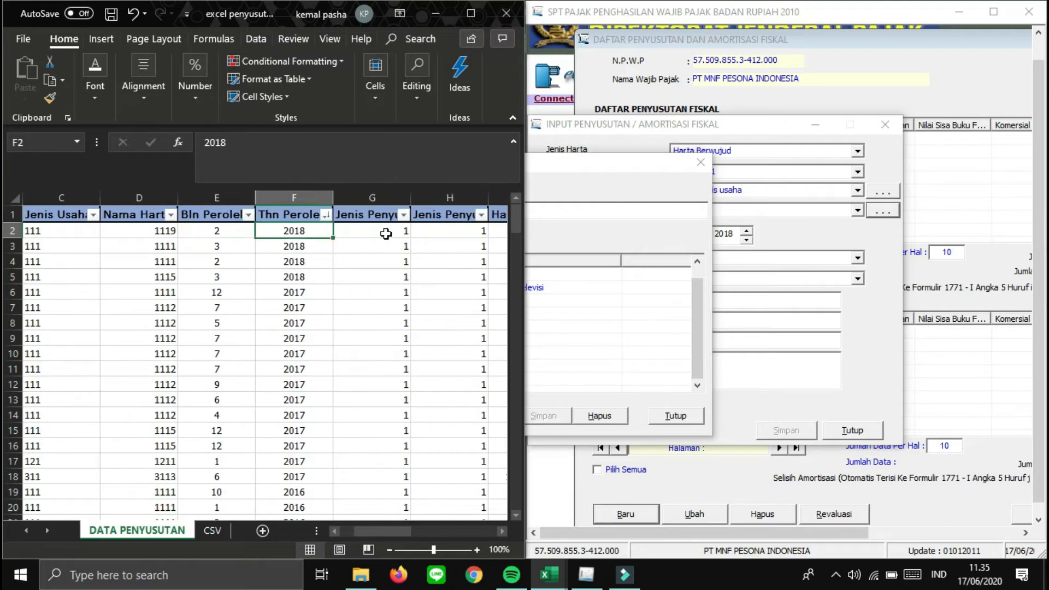
- Check the commercial and fiscal depreciation method codes in G2, then close the reference list
{"action": "key", "text": "Right"}
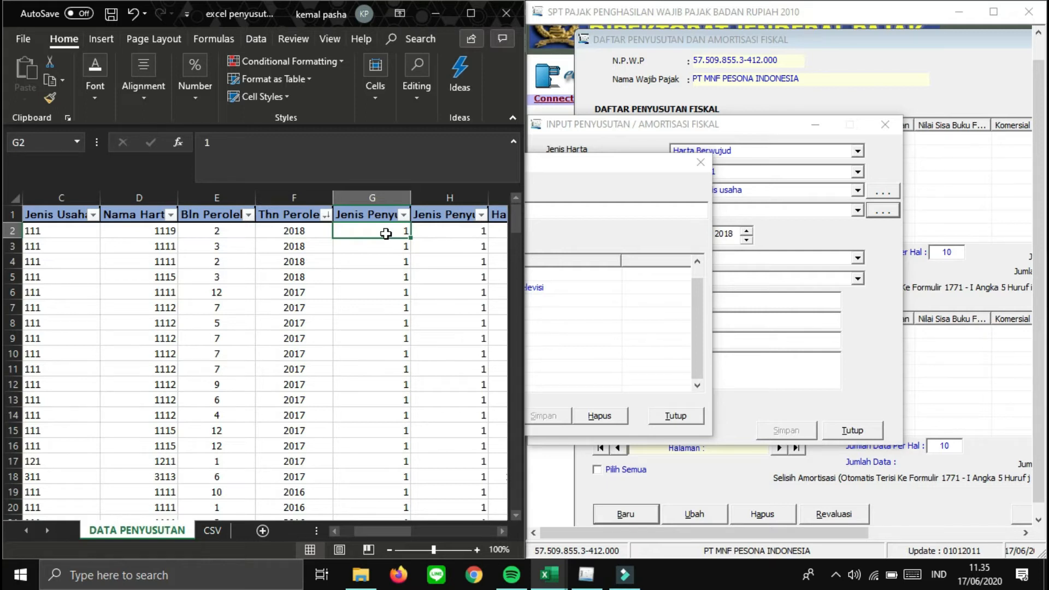
{"action": "key", "text": "Right"}
{"action": "key", "text": "Left"}
{"action": "key", "text": "Right"}
{"action": "key", "text": "Left"}
{"action": "key", "text": "Up"}
{"action": "key", "text": "Left"}
{"action": "key", "text": "Right"}
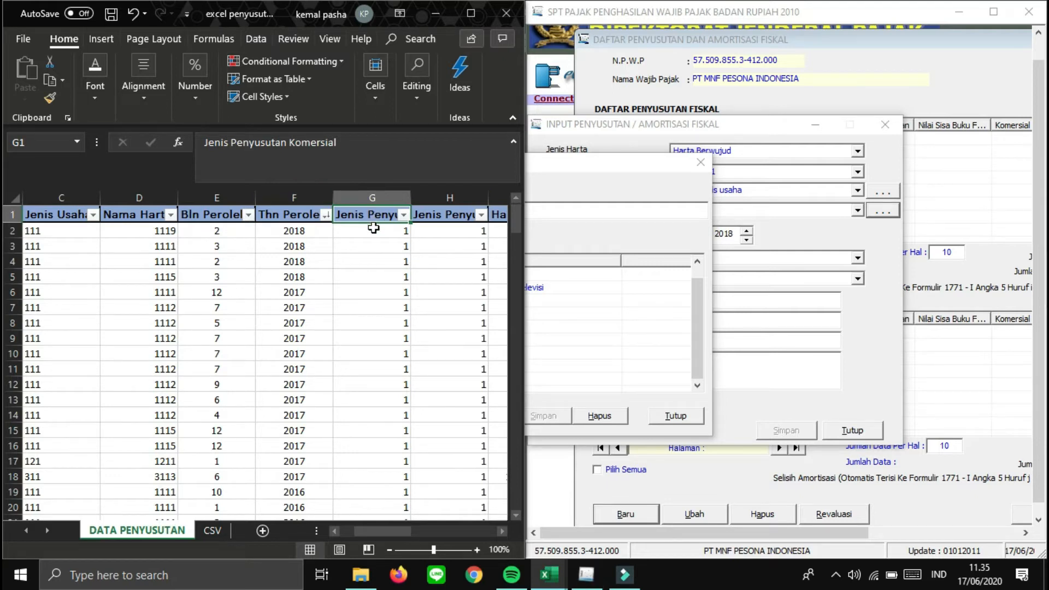
{"action": "key", "text": "Right"}
{"action": "key", "text": "Left"}
{"action": "key", "text": "Right"}
{"action": "key", "text": "Left"}
{"action": "key", "text": "Right"}
{"action": "key", "text": "Left"}
{"action": "key", "text": "Down"}
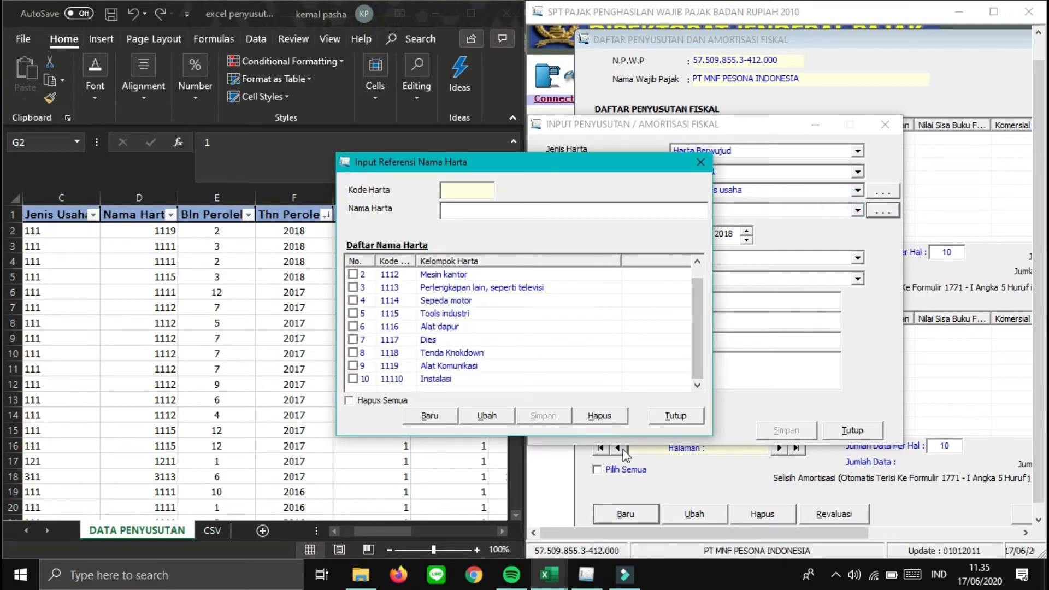
{"action": "left_click", "coordinate": [676, 416]}
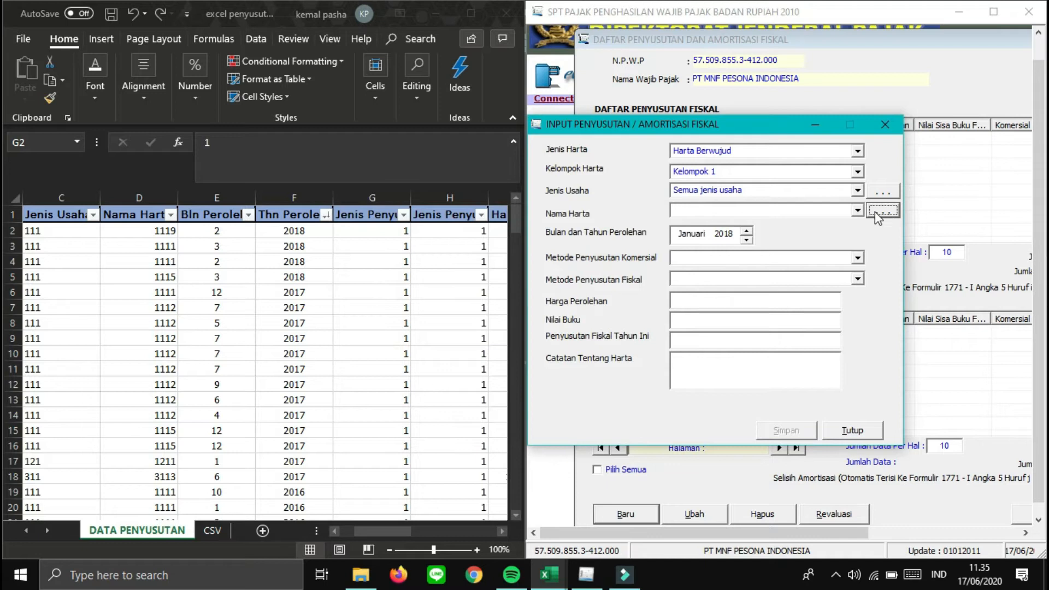
- Select Alat Komunikasi as the Nama Harta
{"action": "left_click", "coordinate": [858, 211]}
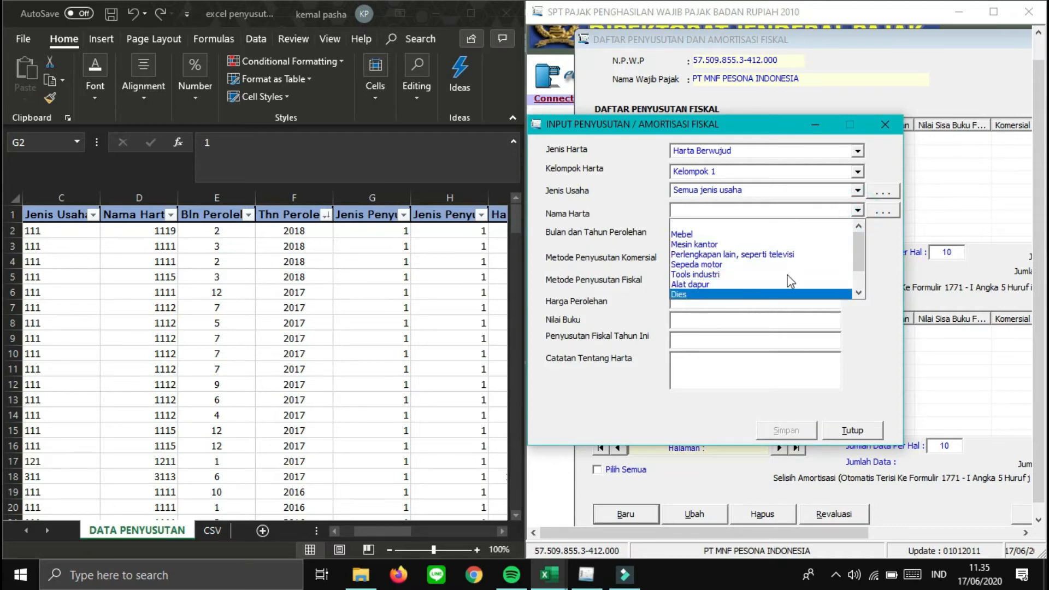
{"action": "scroll", "coordinate": [857, 248], "scroll_direction": "down", "scroll_amount": 1}
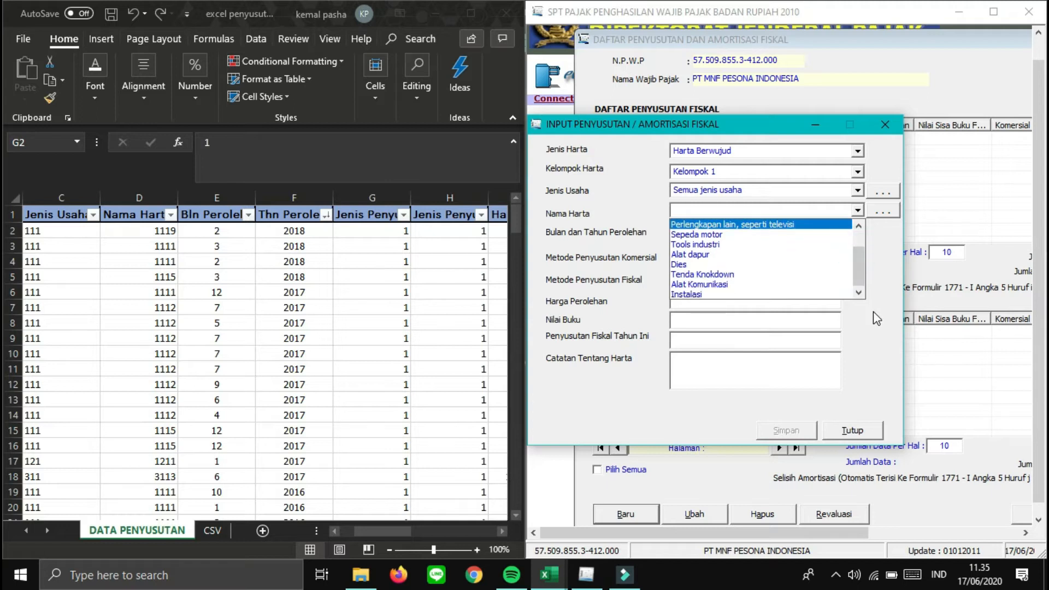
{"action": "left_click", "coordinate": [698, 284]}
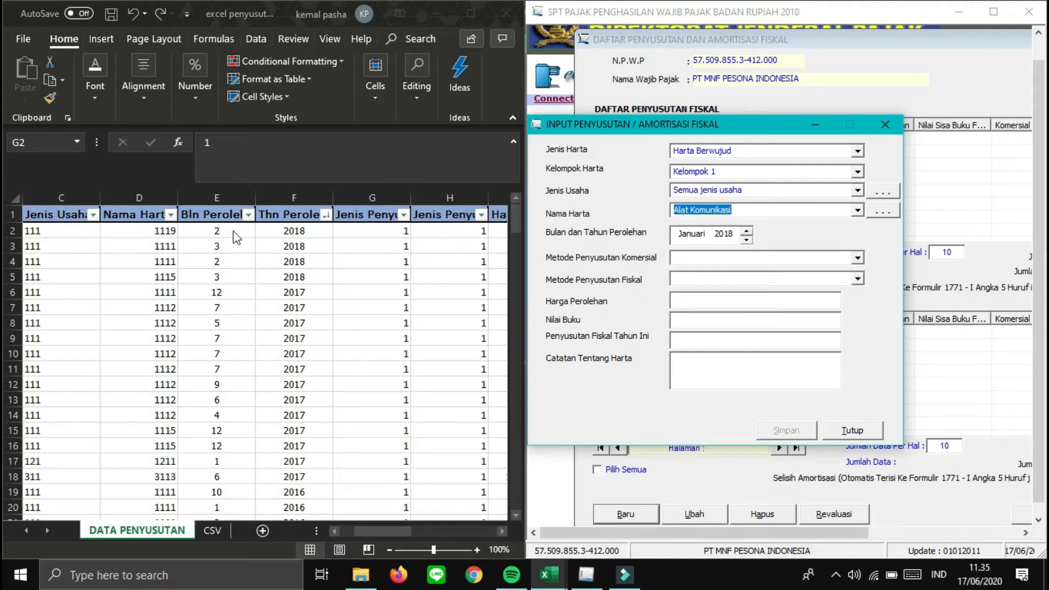
- Set the acquisition month and year to Februari 2018
{"action": "left_click", "coordinate": [693, 237]}
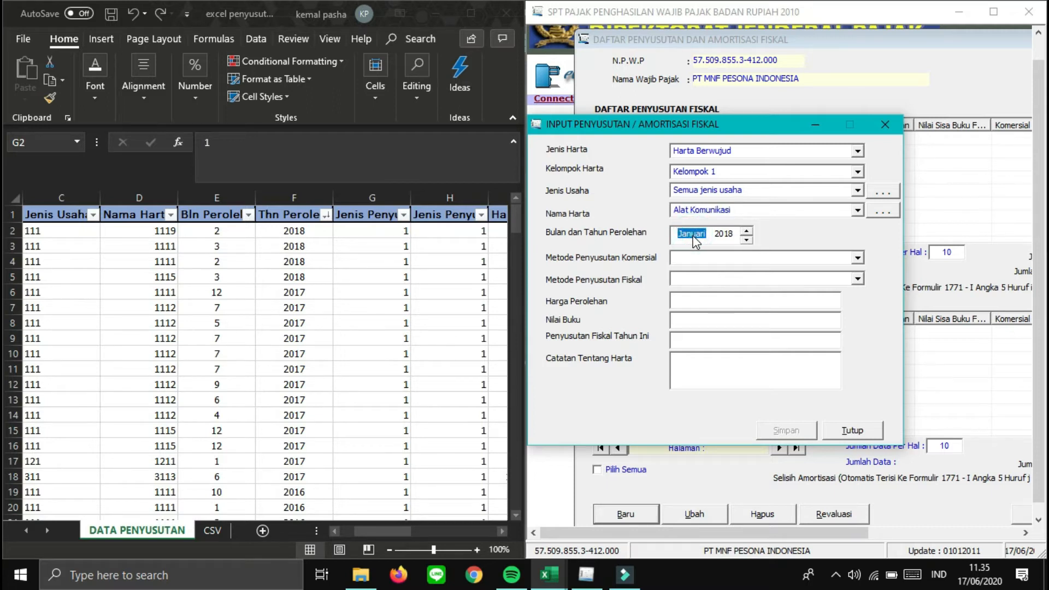
{"action": "left_click", "coordinate": [747, 239]}
{"action": "left_click", "coordinate": [746, 231]}
{"action": "left_click", "coordinate": [746, 231]}
- Browse the commercial depreciation method choices, then check the first asset's acquisition cost in I2
{"action": "left_click", "coordinate": [858, 257]}
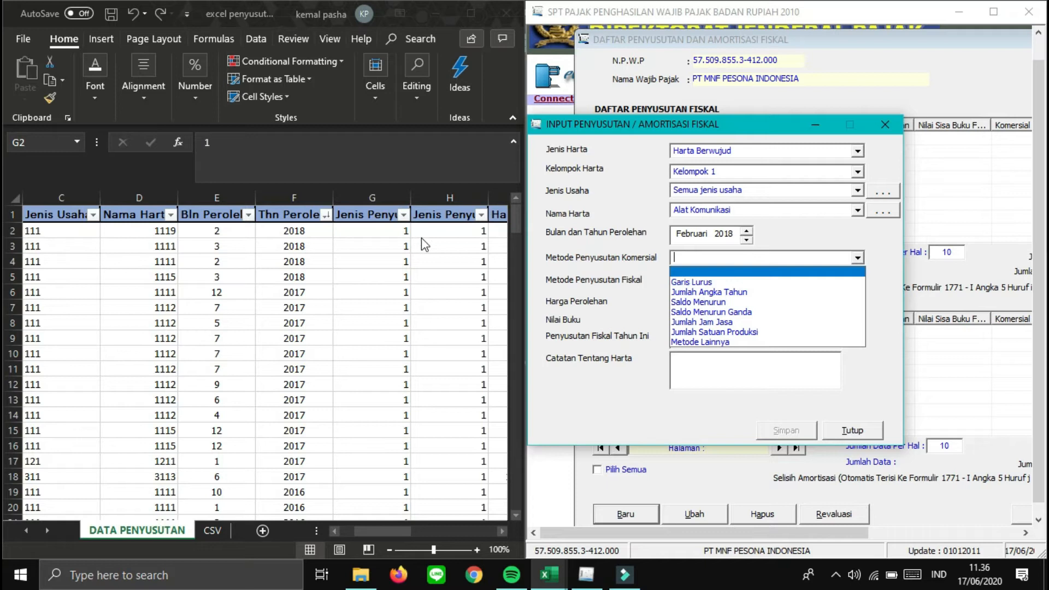
{"action": "key", "text": "Down"}
{"action": "key", "text": "Down"}
{"action": "key", "text": "Down"}
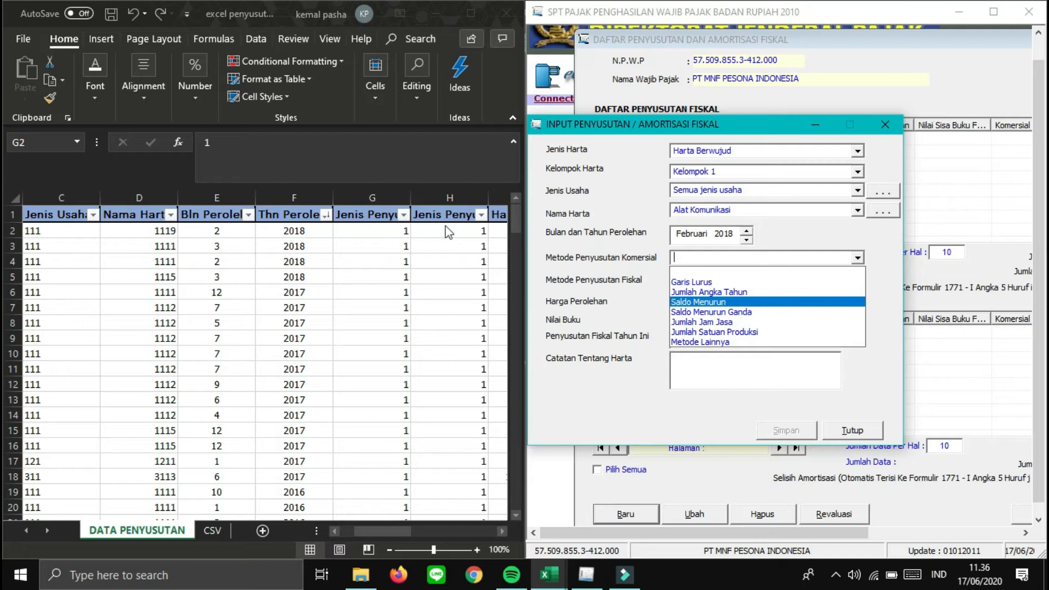
{"action": "left_click", "coordinate": [369, 232]}
{"action": "key", "text": "Right"}
{"action": "key", "text": "Right"}
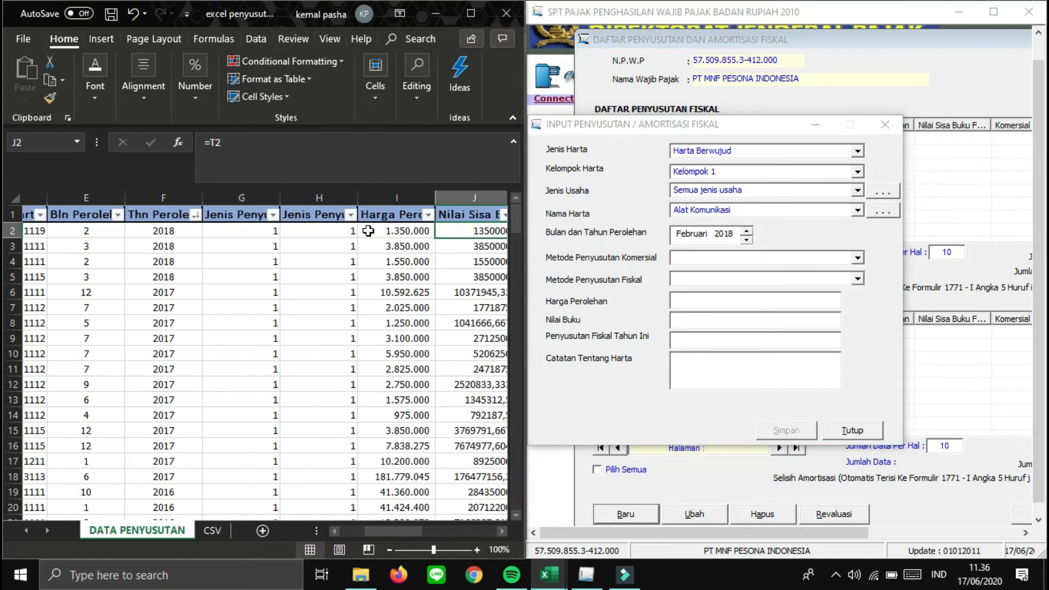
{"action": "key", "text": "Up"}
{"action": "key", "text": "Down"}
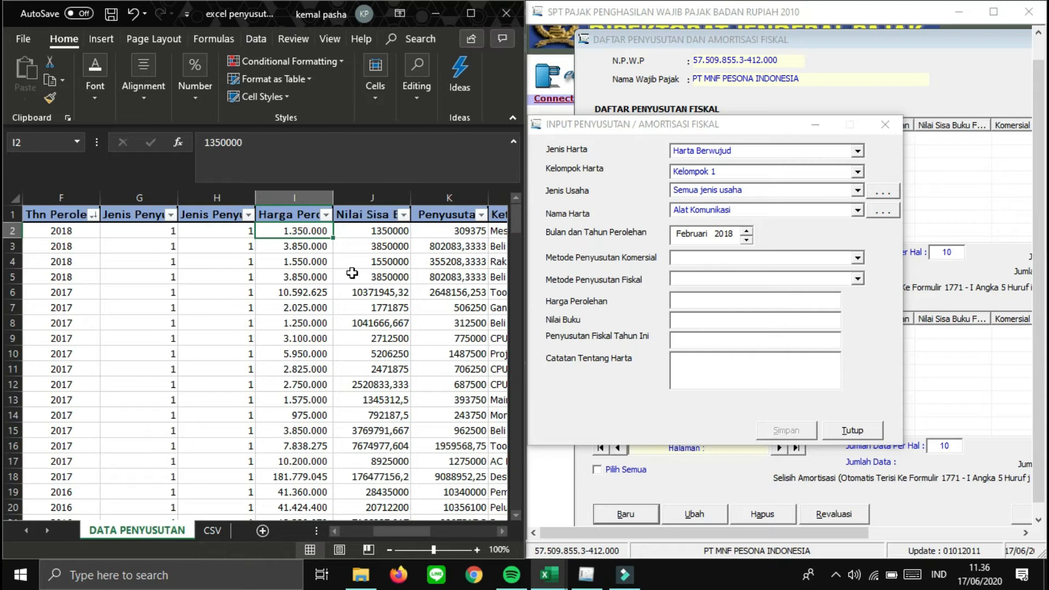
{"action": "key", "text": "Right"}
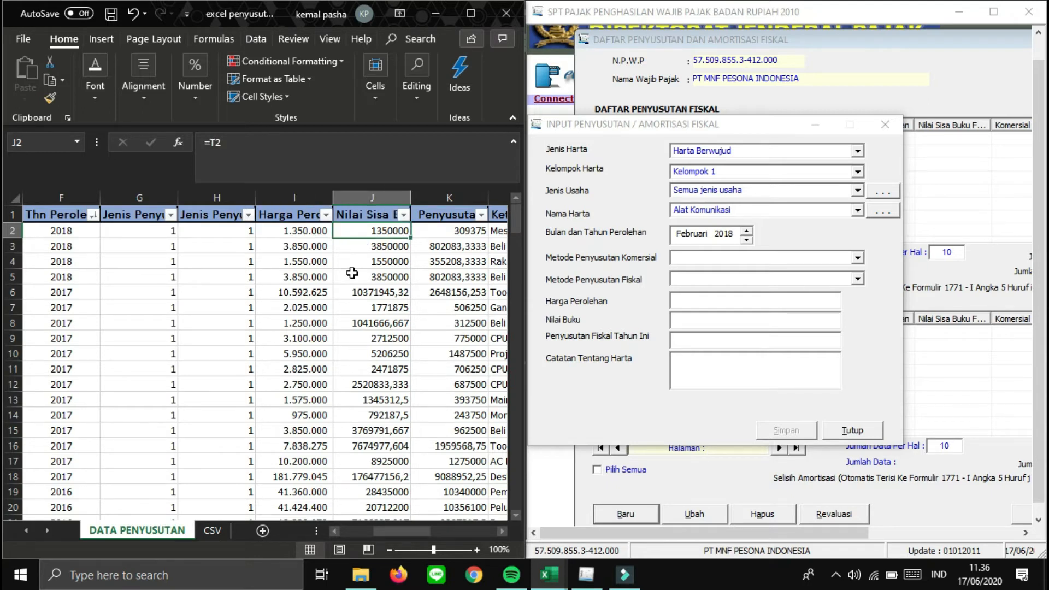
{"action": "key", "text": "Right"}
{"action": "key", "text": "Right"}
{"action": "key", "text": "Right"}
{"action": "key", "text": "Right"}
{"action": "key", "text": "Right"}
{"action": "key", "text": "Right"}
{"action": "key", "text": "Right"}
{"action": "key", "text": "Right"}
{"action": "key", "text": "Right"}
{"action": "key", "text": "Right"}
{"action": "key", "text": "Right"}
{"action": "key", "text": "Right"}
{"action": "key", "text": "Left"}
{"action": "key", "text": "Left"}
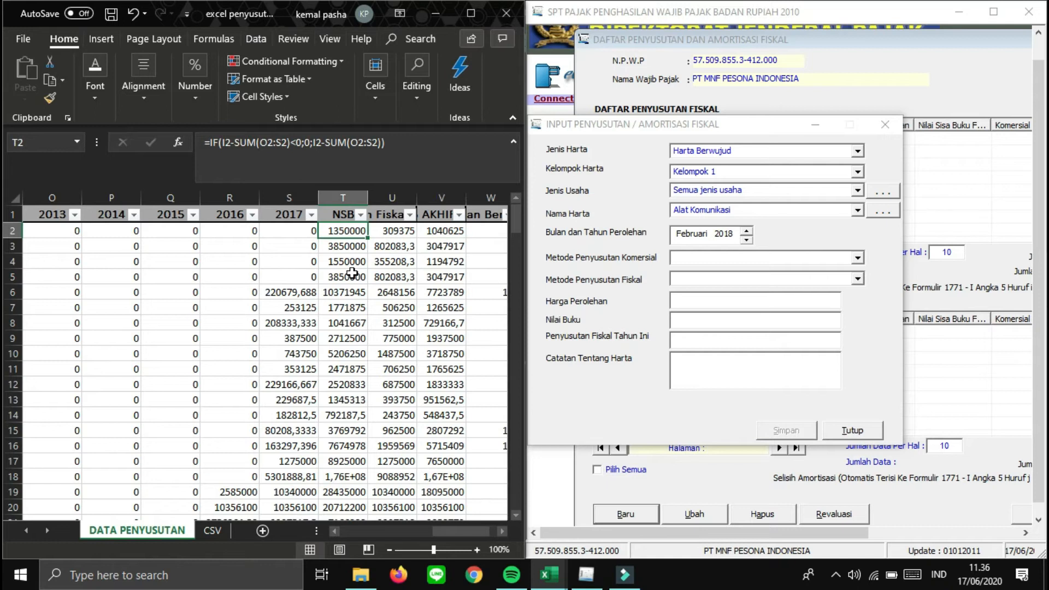
{"action": "key", "text": "Right"}
{"action": "key", "text": "Right"}
{"action": "key", "text": "Right"}
{"action": "key", "text": "Right"}
{"action": "key", "text": "Right"}
{"action": "key", "text": "Right"}
{"action": "key", "text": "Left"}
{"action": "key", "text": "Left"}
{"action": "key", "text": "Left"}
{"action": "key", "text": "Left"}
{"action": "key", "text": "Left"}
{"action": "key", "text": "Left"}
{"action": "key", "text": "Left"}
{"action": "key", "text": "Left"}
{"action": "key", "text": "Left"}
{"action": "key", "text": "Left"}
{"action": "key", "text": "Left"}
{"action": "key", "text": "Left"}
{"action": "key", "text": "Left"}
{"action": "key", "text": "Left"}
{"action": "key", "text": "Left"}
{"action": "key", "text": "Left"}
{"action": "key", "text": "Left"}
{"action": "key", "text": "Left"}
{"action": "key", "text": "Left"}
{"action": "key", "text": "Left"}
{"action": "key", "text": "Right"}
{"action": "key", "text": "Right"}
{"action": "key", "text": "Right"}
{"action": "key", "text": "Right"}
{"action": "key", "text": "Left"}
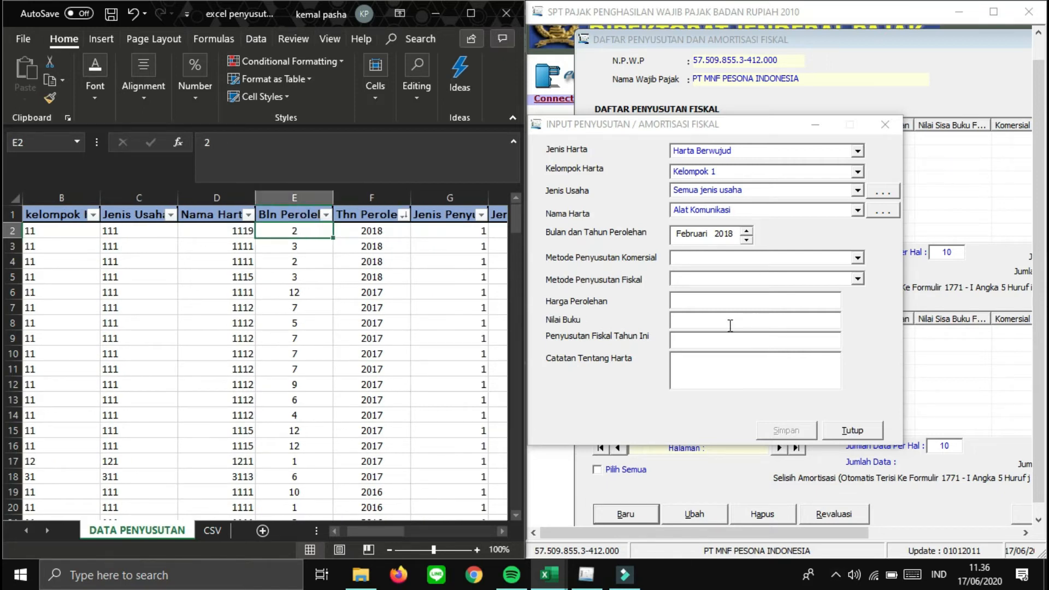
{"action": "left_click", "coordinate": [305, 292]}
{"action": "key", "text": "Right"}
{"action": "key", "text": "Right"}
{"action": "key", "text": "Right"}
{"action": "key", "text": "Right"}
{"action": "key", "text": "Right"}
{"action": "key", "text": "Right"}
{"action": "key", "text": "Right"}
{"action": "key", "text": "Right"}
{"action": "key", "text": "Right"}
{"action": "key", "text": "Right"}
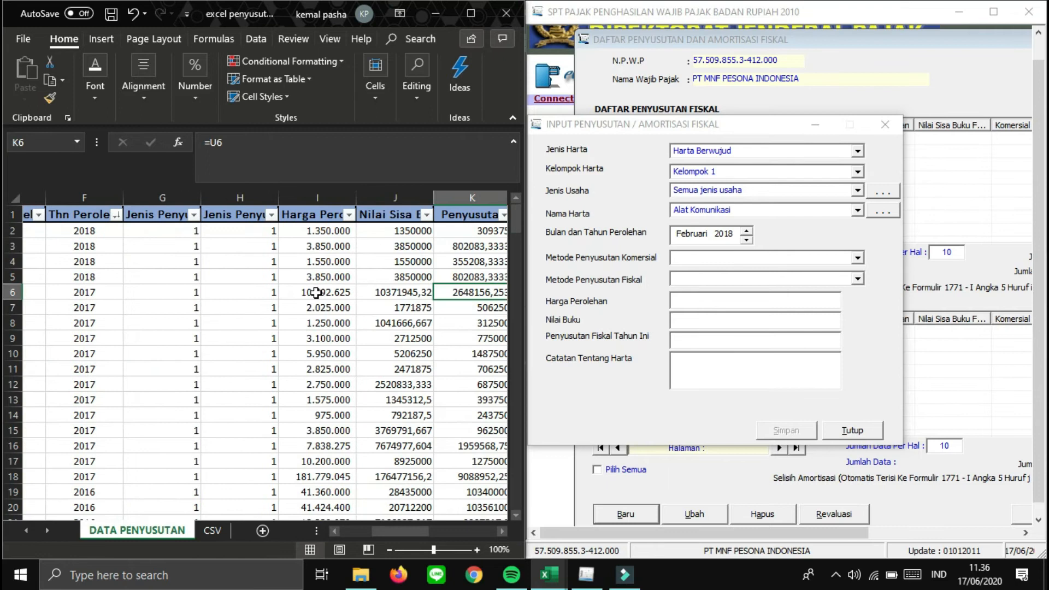
{"action": "key", "text": "Left"}
{"action": "key", "text": "Left"}
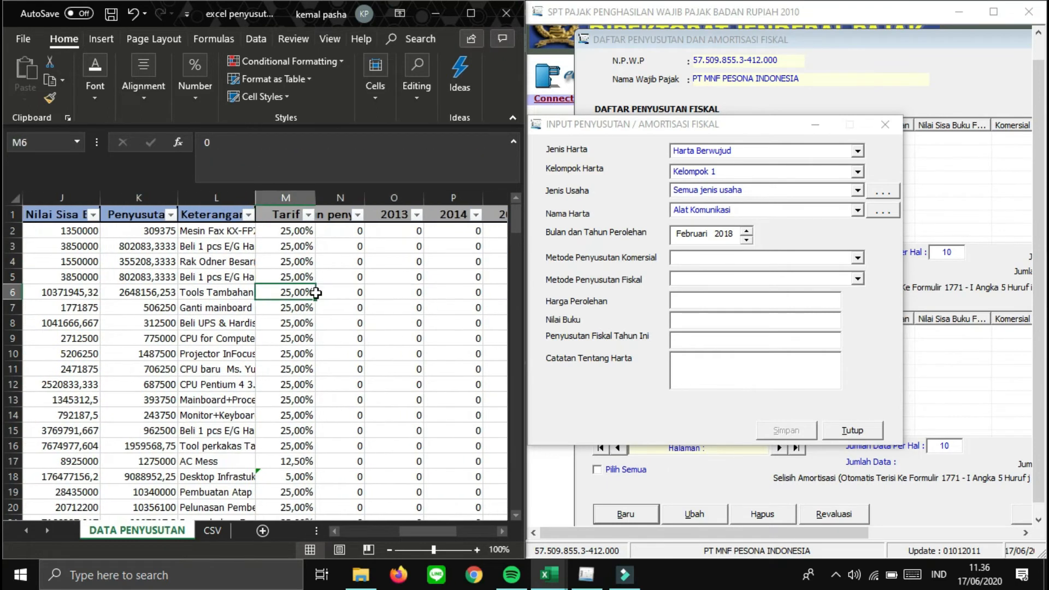
{"action": "key", "text": "Home"}
{"action": "key", "text": "Up"}
{"action": "key", "text": "Up"}
{"action": "key", "text": "Up"}
{"action": "key", "text": "Up"}
{"action": "key", "text": "Right"}
{"action": "key", "text": "Right"}
{"action": "key", "text": "Right"}
{"action": "key", "text": "Right"}
{"action": "key", "text": "Right"}
{"action": "key", "text": "Right"}
{"action": "key", "text": "Right"}
{"action": "key", "text": "Right"}
{"action": "key", "text": "Right"}
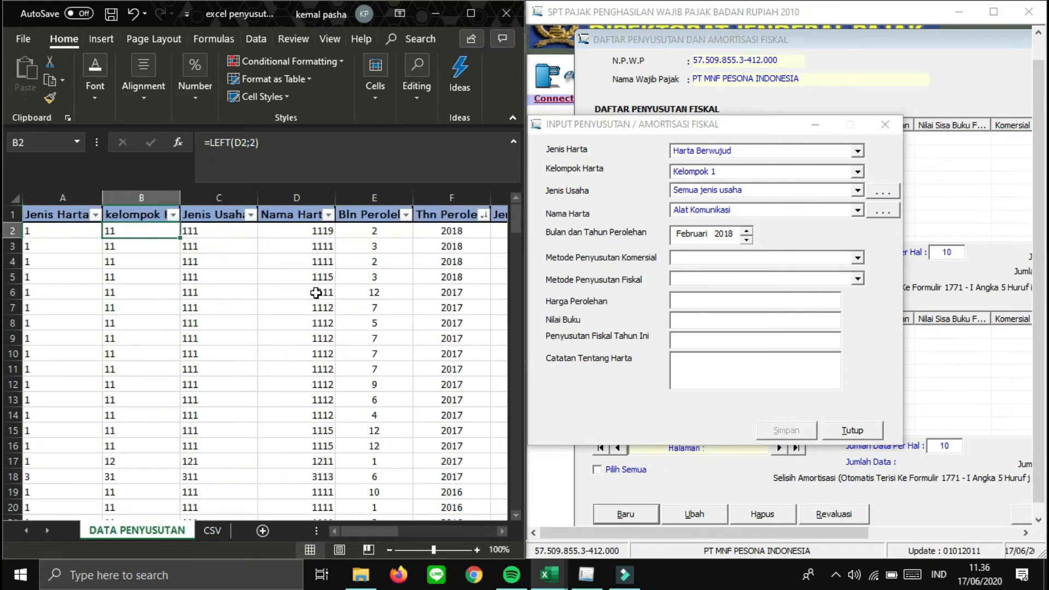
{"action": "key", "text": "Right"}
{"action": "key", "text": "Right"}
{"action": "key", "text": "Right"}
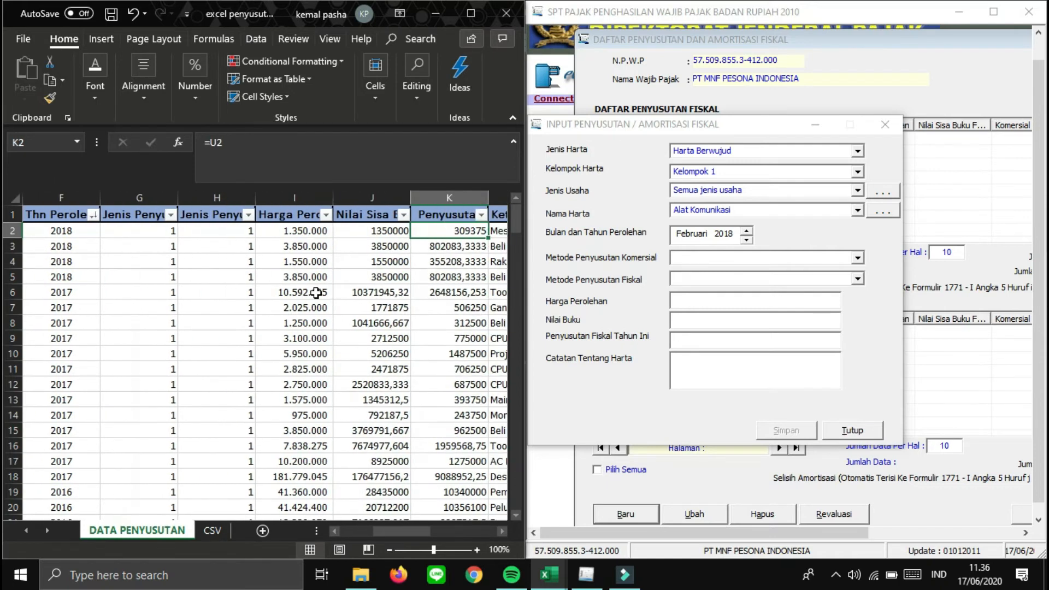
{"action": "key", "text": "Left"}
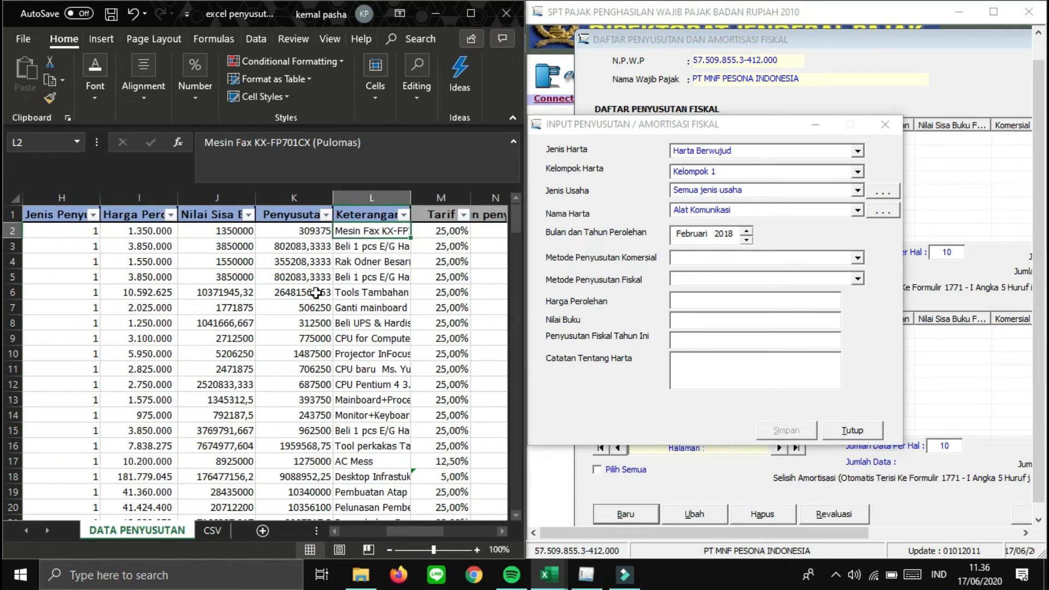
{"action": "key", "text": "Down"}
{"action": "key", "text": "Left"}
{"action": "key", "text": "Up"}
{"action": "key", "text": "Right"}
{"action": "key", "text": "Down"}
{"action": "key", "text": "Down"}
{"action": "key", "text": "Down"}
{"action": "key", "text": "Down"}
{"action": "key", "text": "Up"}
{"action": "key", "text": "Up"}
{"action": "key", "text": "Up"}
{"action": "key", "text": "Up"}
{"action": "key", "text": "Down"}
{"action": "key", "text": "Up"}
{"action": "left_click", "coordinate": [404, 155]}
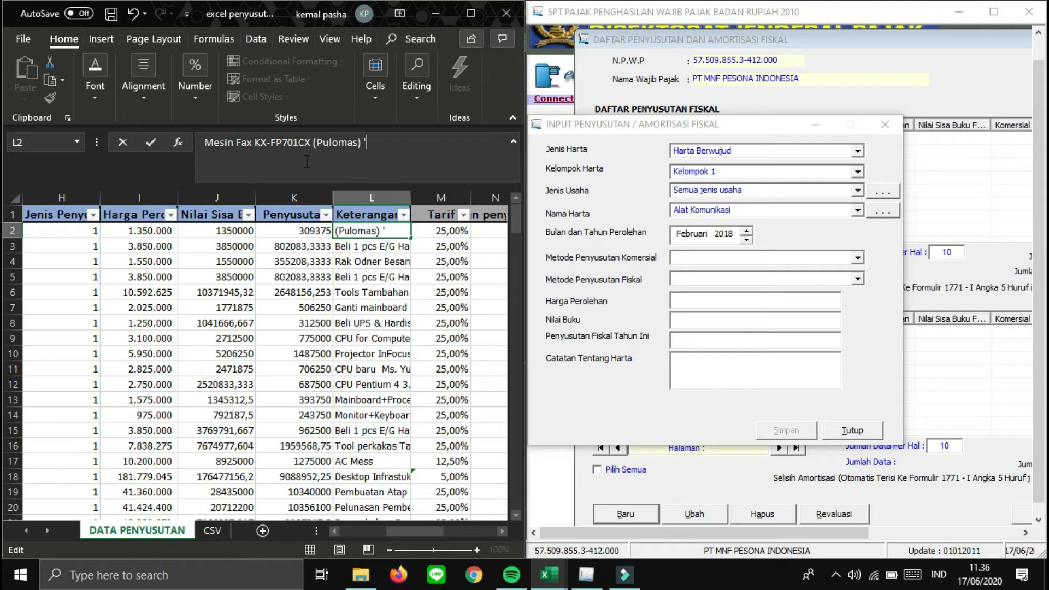
{"action": "key", "text": "Return"}
{"action": "key", "text": "Up"}
{"action": "key", "text": "Right"}
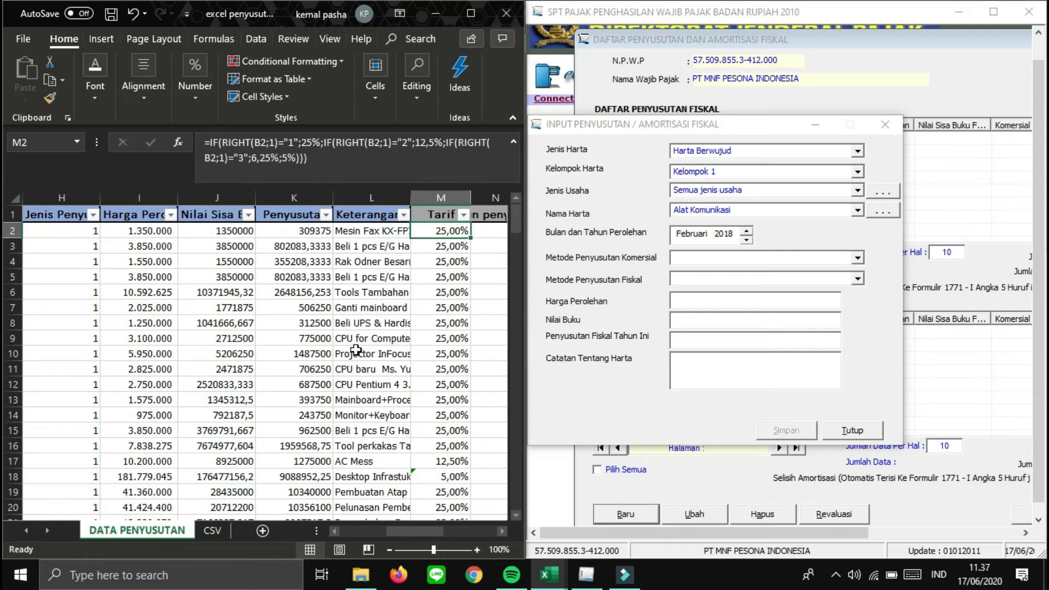
{"action": "left_click", "coordinate": [129, 230]}
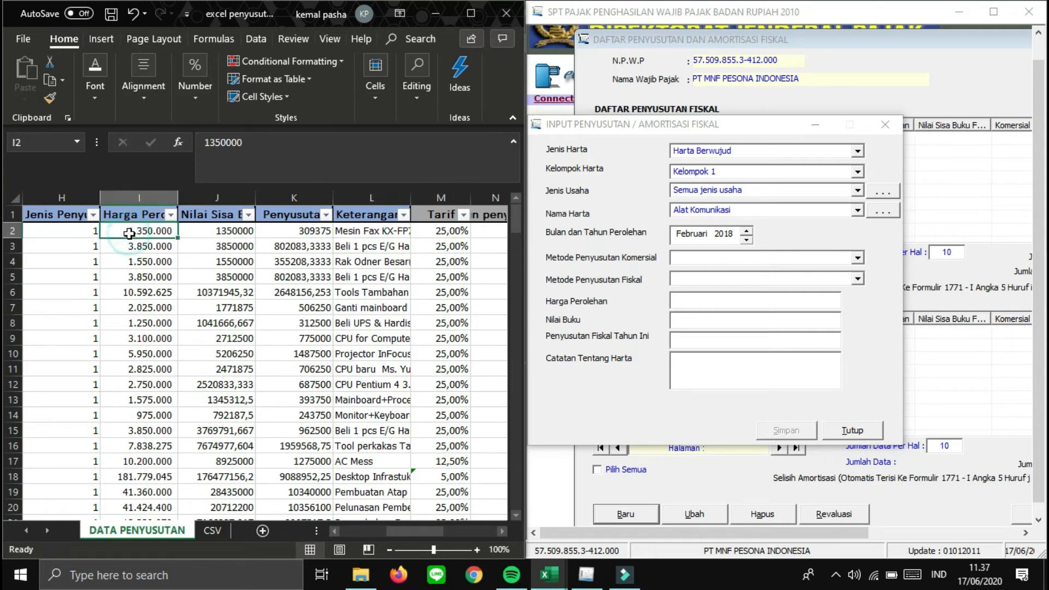
{"action": "key", "text": "Left"}
{"action": "key", "text": "Left"}
{"action": "key", "text": "Left"}
{"action": "key", "text": "Left"}
{"action": "key", "text": "Left"}
{"action": "key", "text": "Left"}
{"action": "key", "text": "Right"}
{"action": "key", "text": "Right"}
{"action": "key", "text": "Right"}
{"action": "key", "text": "Right"}
{"action": "key", "text": "Right"}
{"action": "key", "text": "Right"}
{"action": "key", "text": "Right"}
{"action": "key", "text": "Right"}
{"action": "key", "text": "Right"}
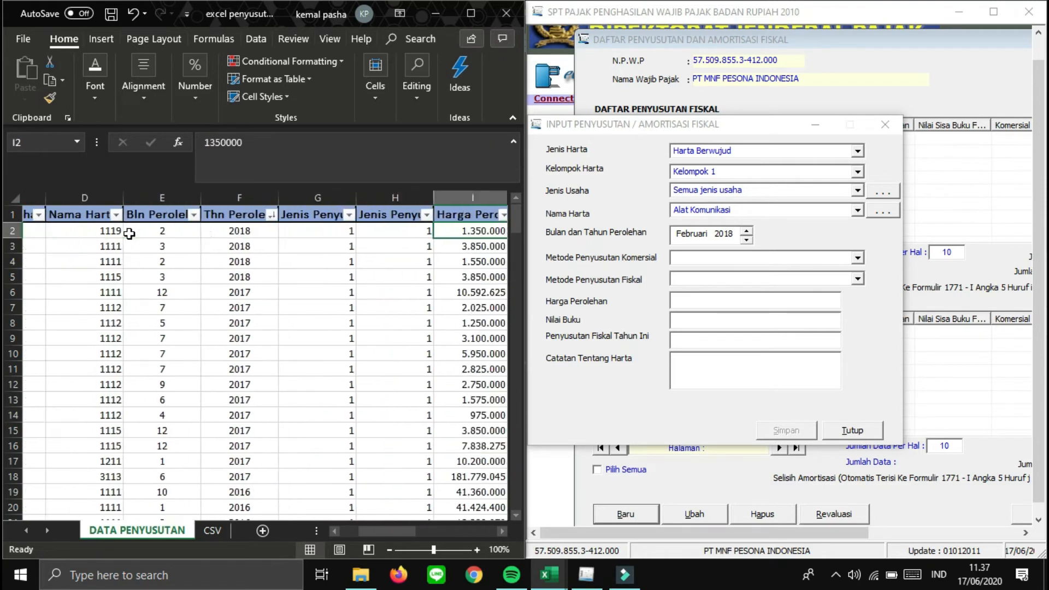
{"action": "key", "text": "Right"}
{"action": "key", "text": "Left"}
{"action": "key", "text": "Right"}
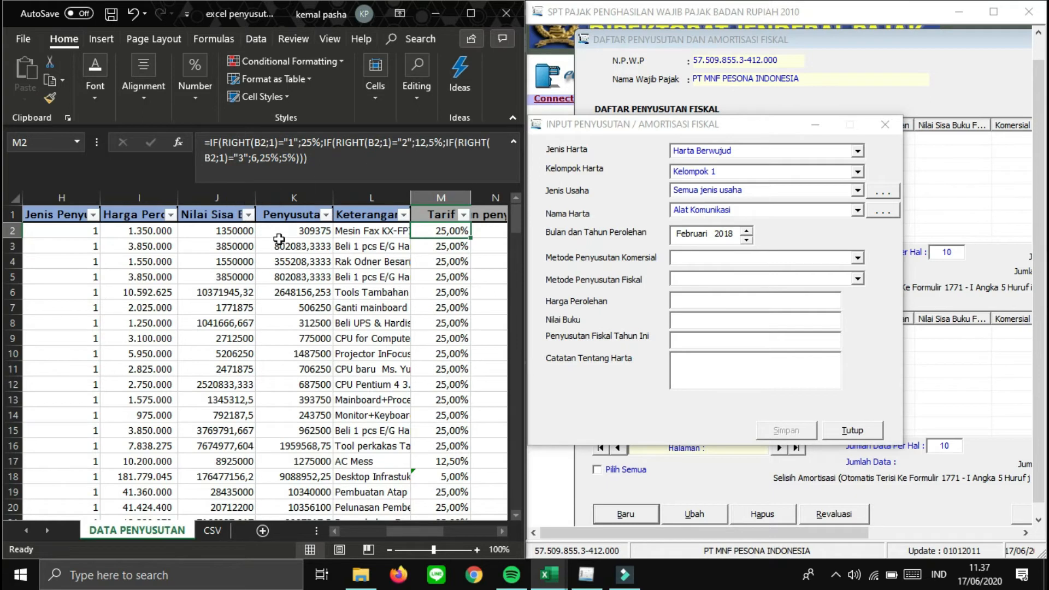
{"action": "key", "text": "Right"}
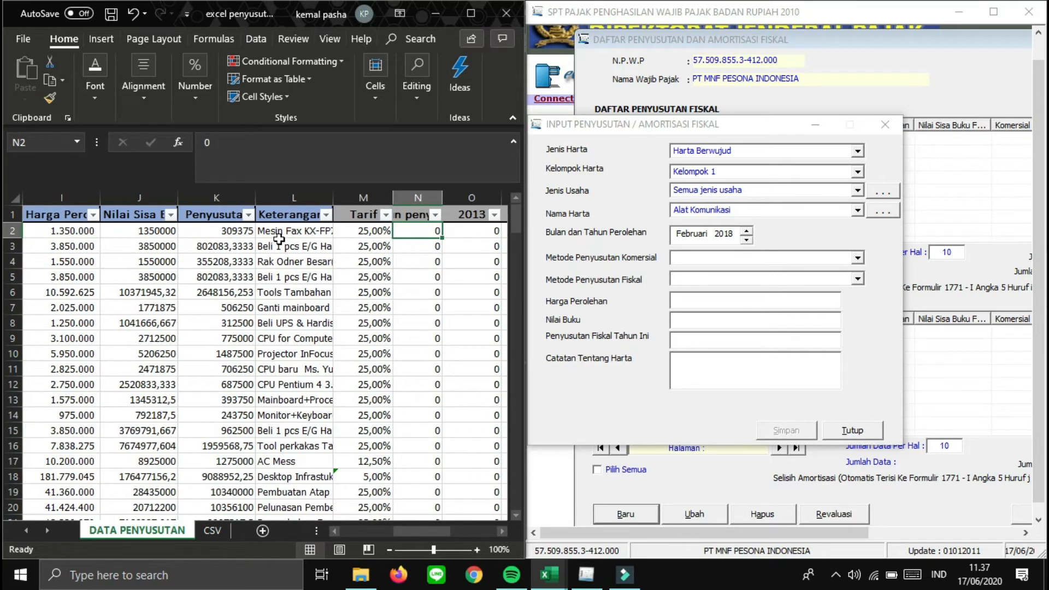
{"action": "key", "text": "Up"}
{"action": "key", "text": "Down"}
{"action": "key", "text": "Down"}
{"action": "key", "text": "Down"}
{"action": "key", "text": "Down"}
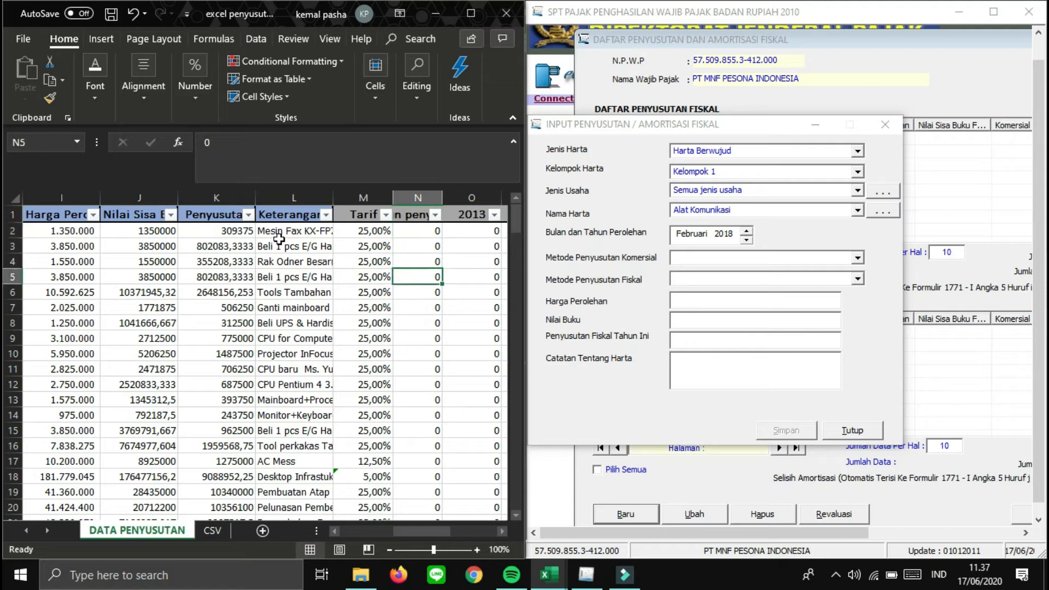
{"action": "key", "text": "Up"}
{"action": "key", "text": "Up"}
{"action": "key", "text": "Up"}
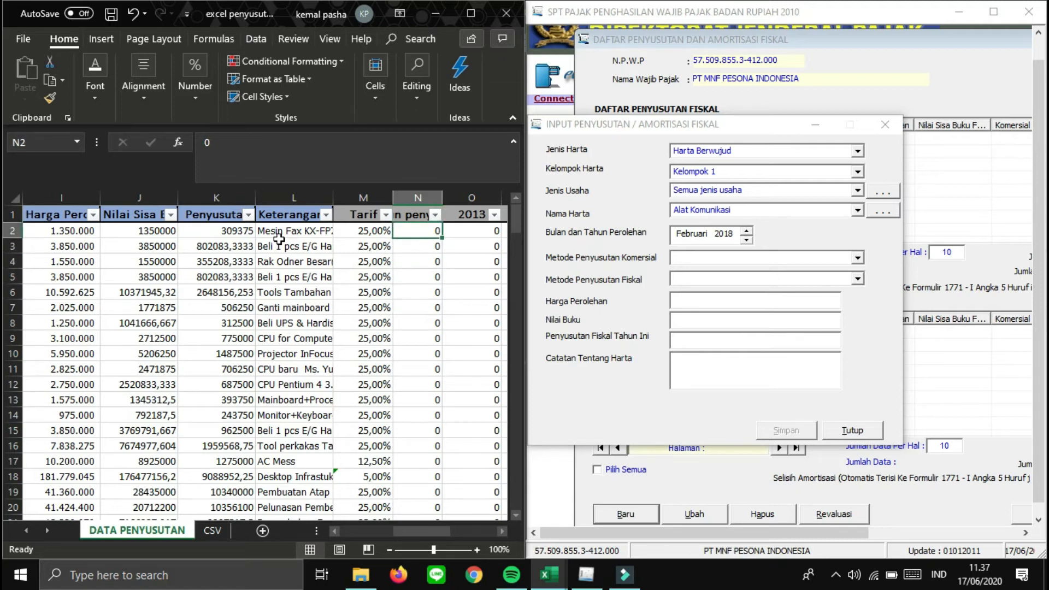
{"action": "key", "text": "Right"}
{"action": "key", "text": "Right"}
{"action": "key", "text": "Right"}
{"action": "key", "text": "Right"}
{"action": "key", "text": "Right"}
{"action": "key", "text": "Right"}
{"action": "key", "text": "Right"}
{"action": "key", "text": "Right"}
{"action": "key", "text": "Right"}
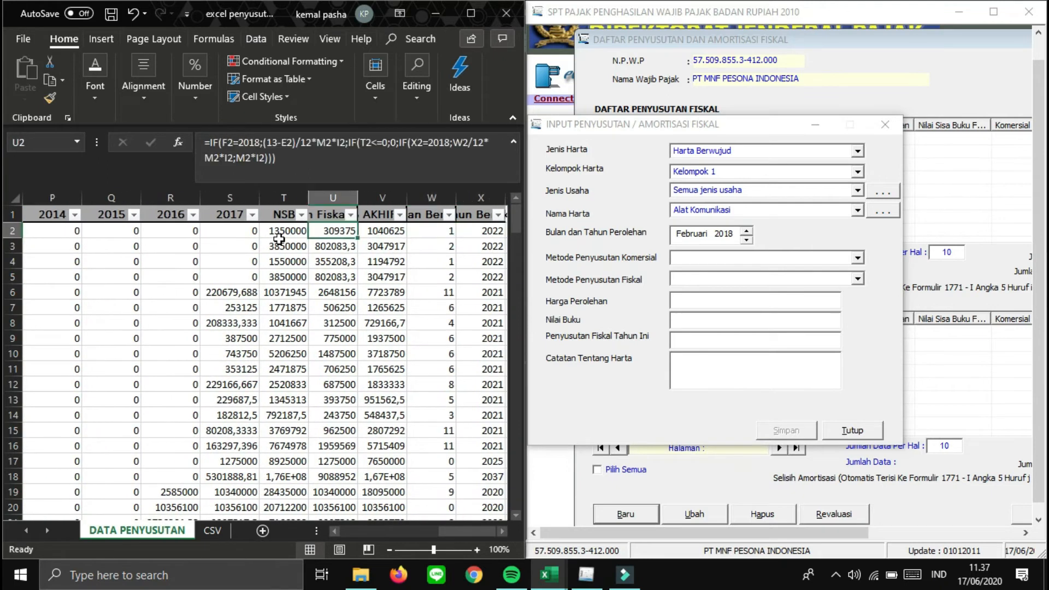
{"action": "key", "text": "Left"}
{"action": "key", "text": "Left"}
{"action": "key", "text": "Left"}
{"action": "key", "text": "Left"}
{"action": "key", "text": "Left"}
{"action": "key", "text": "Left"}
{"action": "key", "text": "Left"}
{"action": "key", "text": "Left"}
{"action": "key", "text": "Left"}
{"action": "key", "text": "Left"}
{"action": "key", "text": "Left"}
{"action": "key", "text": "Left"}
{"action": "key", "text": "Left"}
{"action": "key", "text": "Left"}
{"action": "key", "text": "Left"}
{"action": "key", "text": "Left"}
{"action": "key", "text": "Left"}
{"action": "key", "text": "Left"}
{"action": "key", "text": "Left"}
{"action": "key", "text": "Left"}
{"action": "key", "text": "Down"}
{"action": "key", "text": "Down"}
{"action": "key", "text": "Down"}
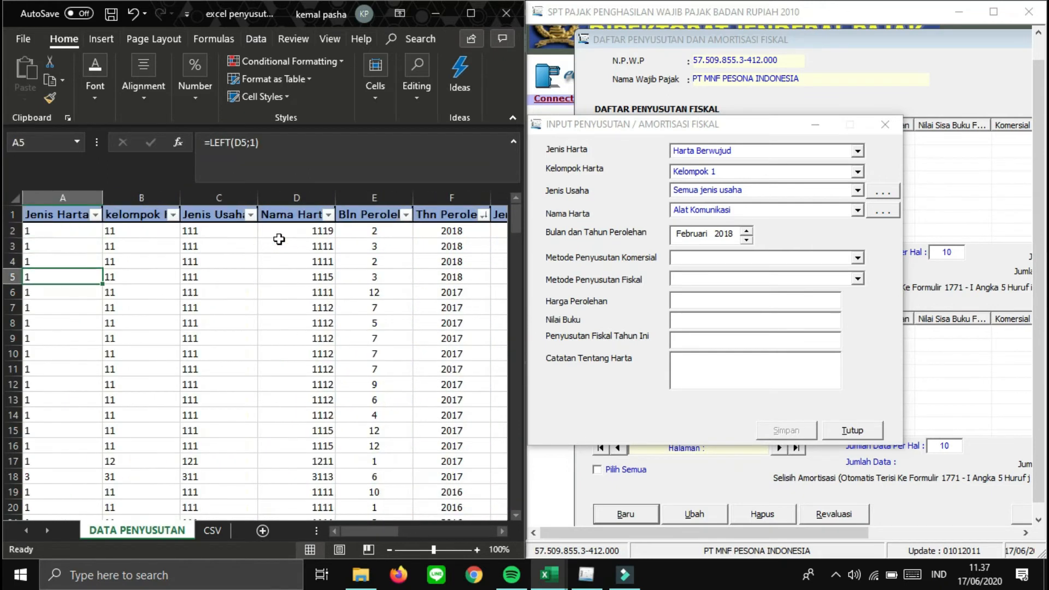
{"action": "key", "text": "Right"}
{"action": "key", "text": "Right"}
{"action": "key", "text": "Right"}
{"action": "key", "text": "Up"}
{"action": "key", "text": "Up"}
{"action": "key", "text": "Up"}
{"action": "key", "text": "Left"}
{"action": "key", "text": "Left"}
{"action": "key", "text": "Left"}
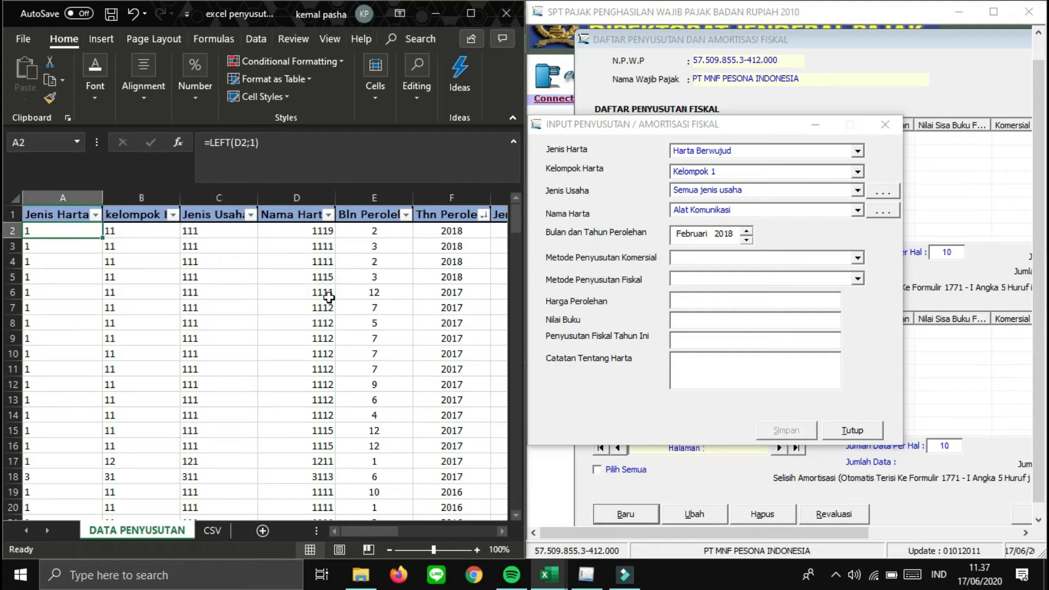
{"action": "key", "text": "Up"}
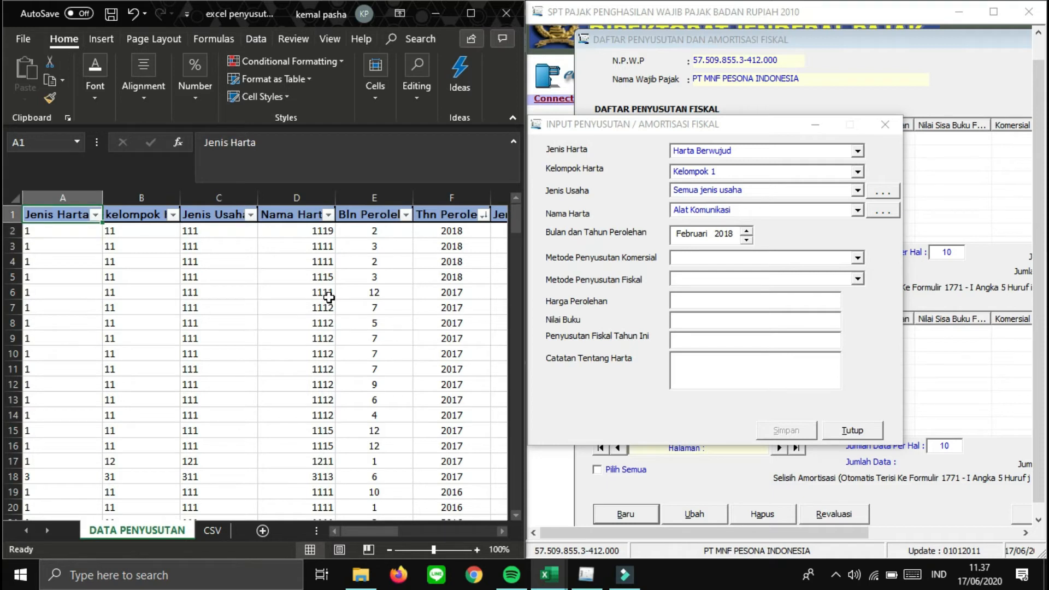
{"action": "key", "text": "Right"}
{"action": "key", "text": "Right"}
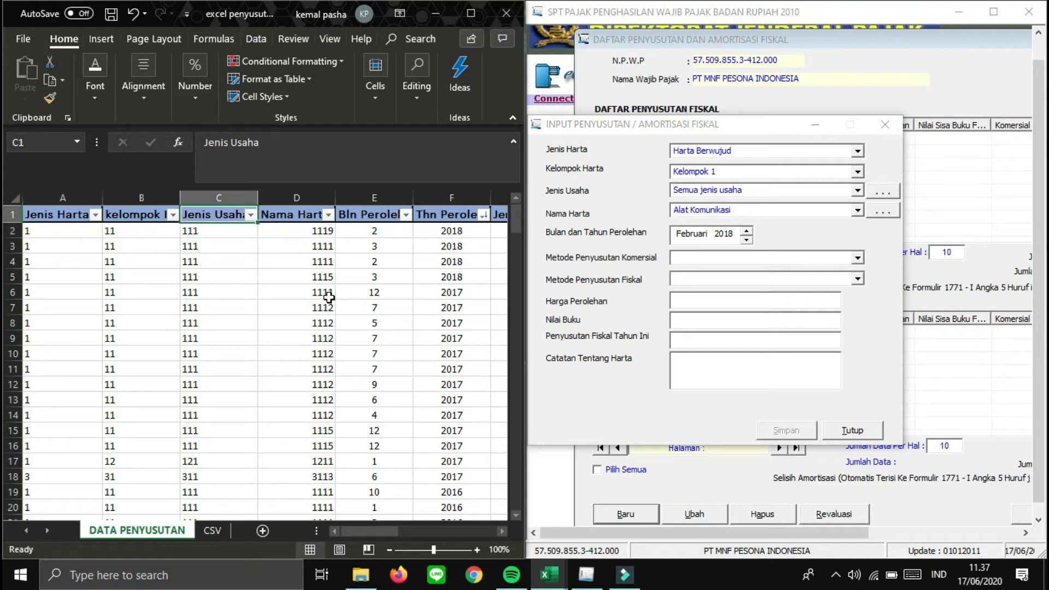
{"action": "key", "text": "Right"}
{"action": "key", "text": "Right"}
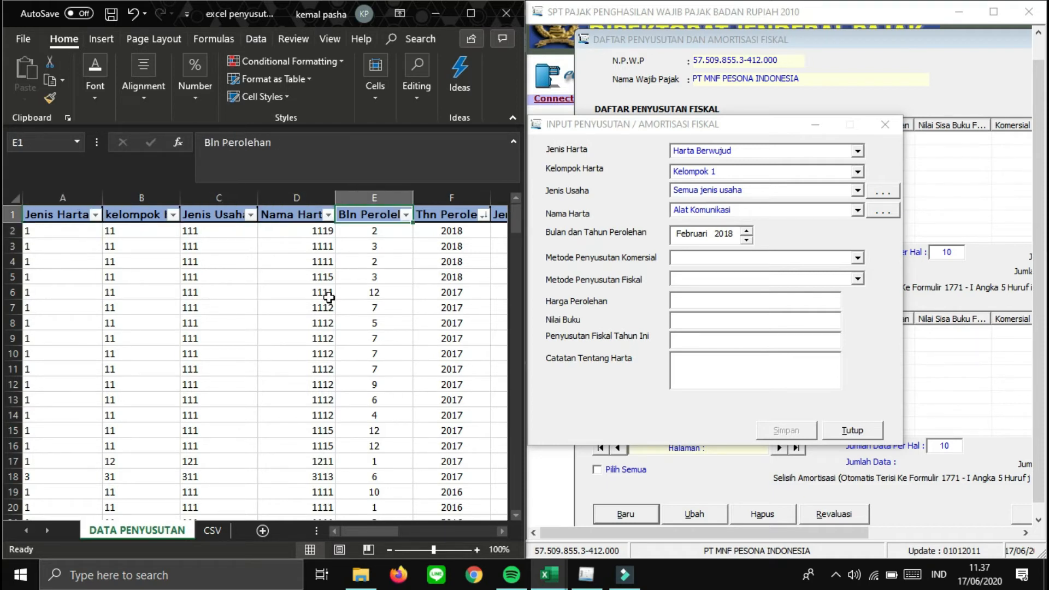
{"action": "key", "text": "Right"}
{"action": "key", "text": "Right"}
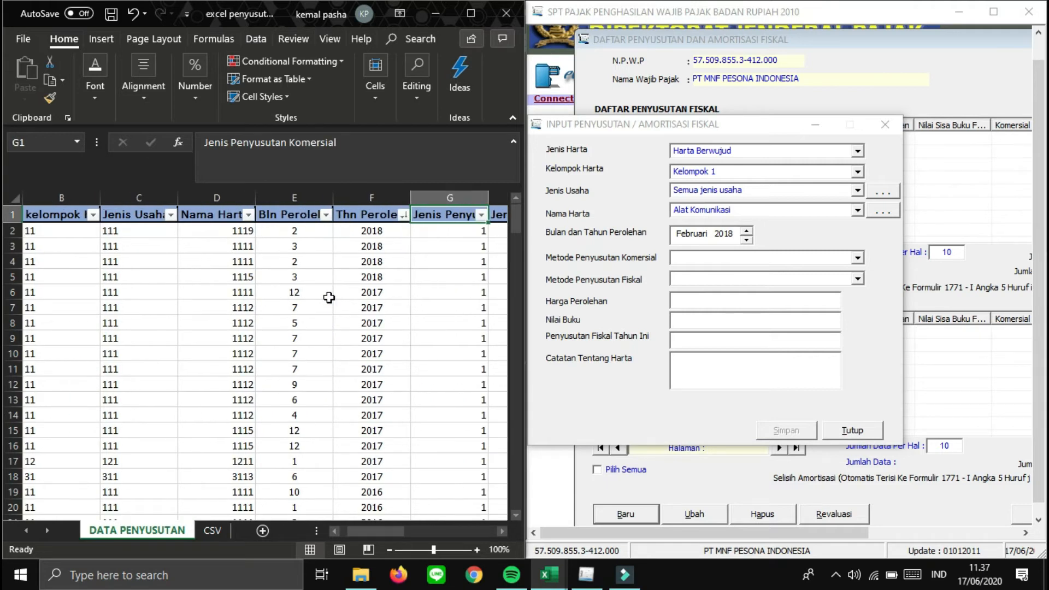
{"action": "key", "text": "Right"}
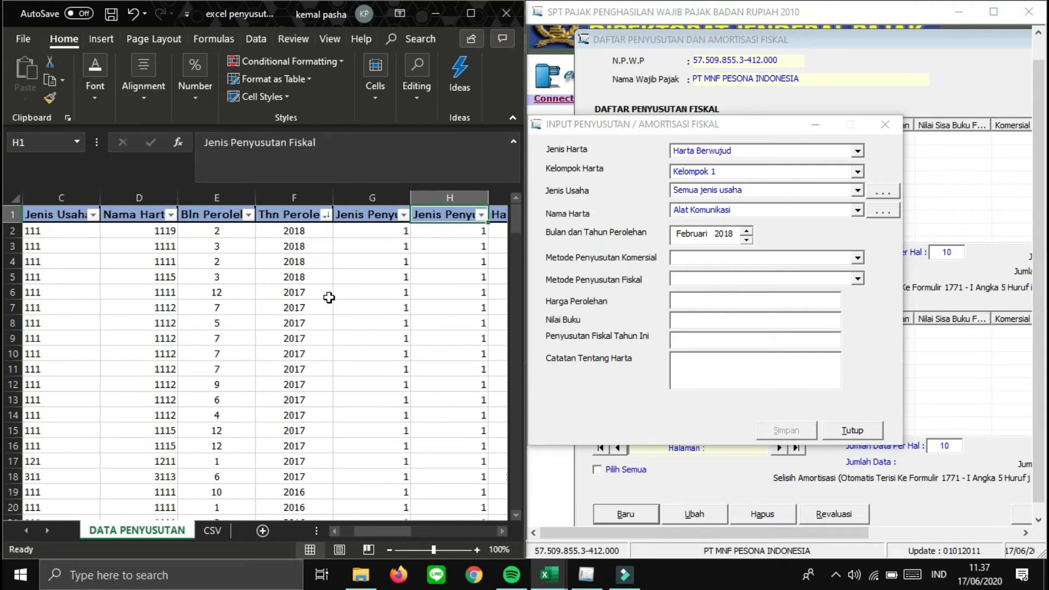
{"action": "key", "text": "Right"}
{"action": "key", "text": "Right"}
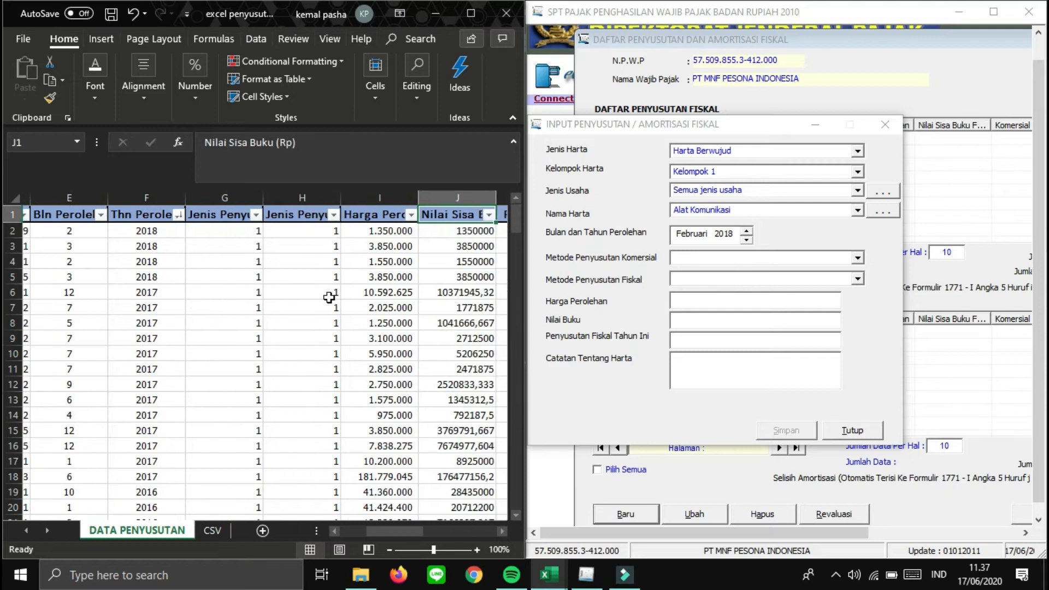
{"action": "key", "text": "Right"}
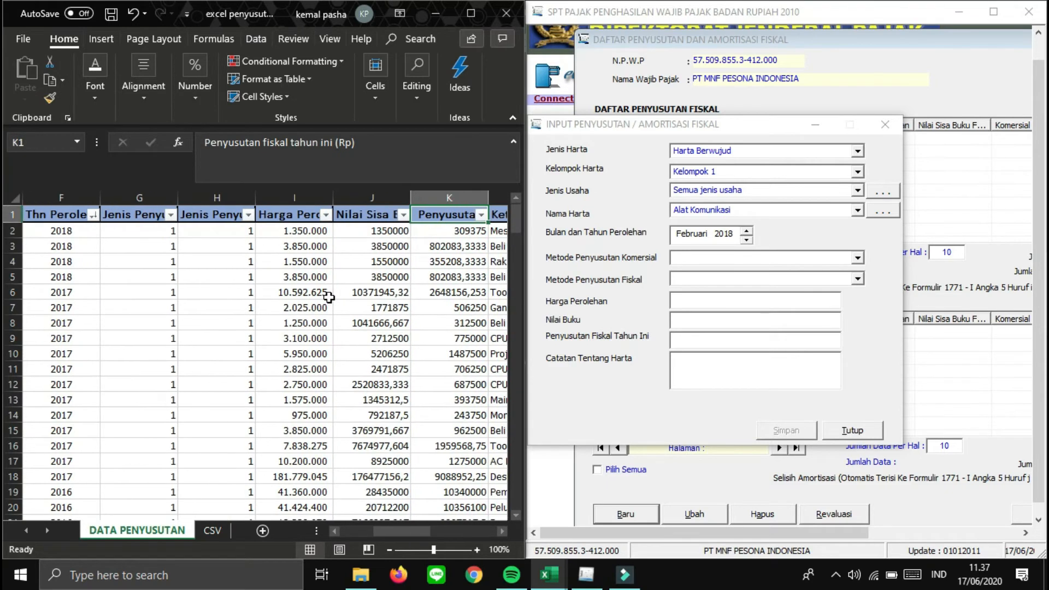
{"action": "key", "text": "Right"}
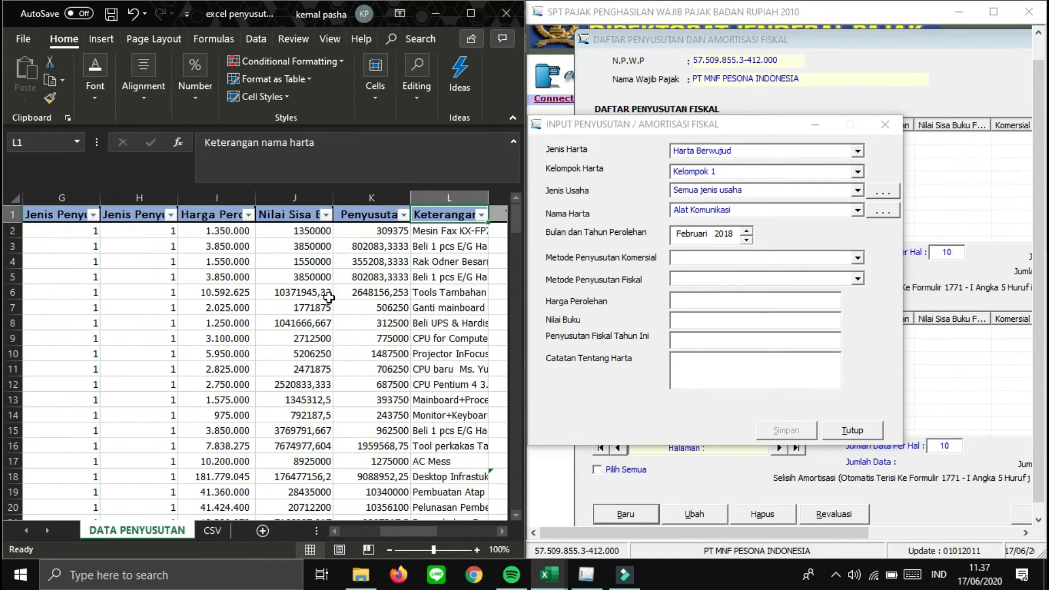
{"action": "key", "text": "Right"}
{"action": "key", "text": "Left"}
{"action": "key", "text": "Left"}
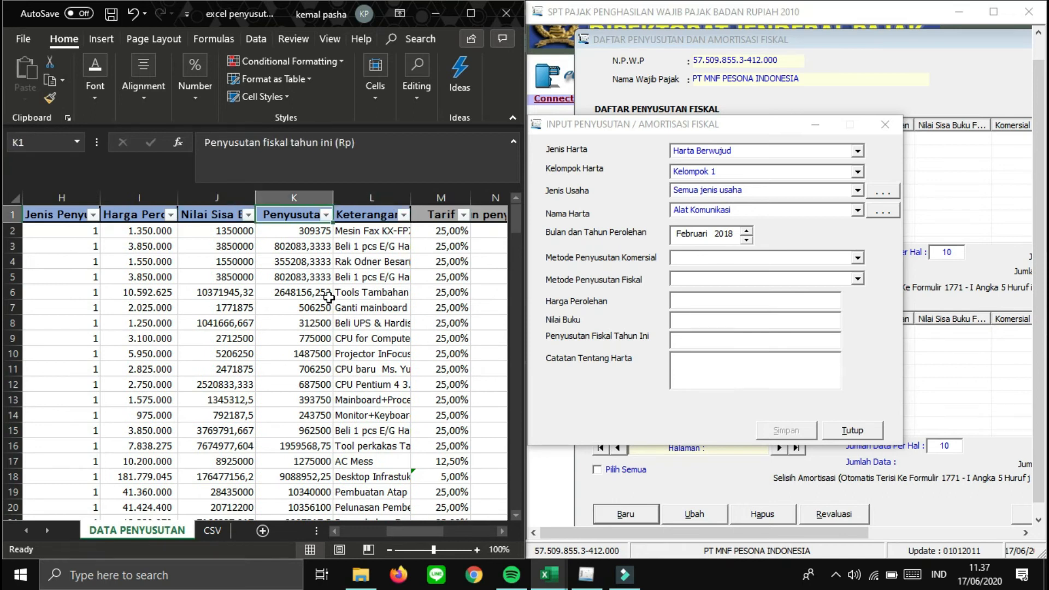
{"action": "key", "text": "Left"}
{"action": "key", "text": "Left"}
{"action": "key", "text": "Left"}
{"action": "key", "text": "Left"}
{"action": "key", "text": "Left"}
{"action": "key", "text": "Left"}
{"action": "key", "text": "Left"}
{"action": "key", "text": "Left"}
{"action": "key", "text": "Left"}
{"action": "key", "text": "Left"}
{"action": "key", "text": "Down"}
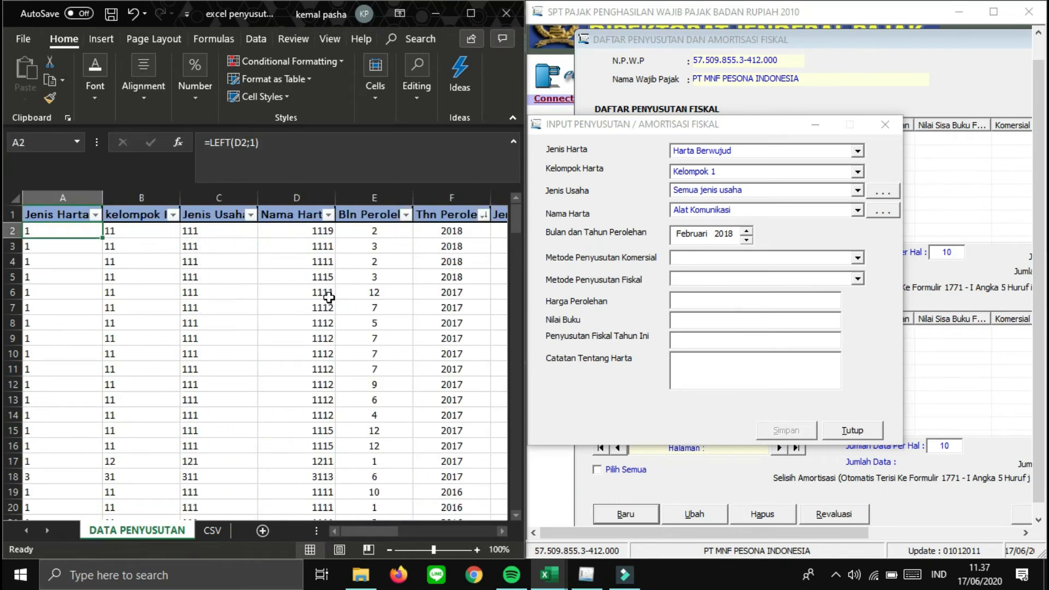
{"action": "key", "text": "shift+Right"}
{"action": "key", "text": "shift+Right"}
{"action": "key", "text": "shift+Right"}
{"action": "key", "text": "shift+Right"}
{"action": "key", "text": "shift+Right"}
{"action": "key", "text": "shift+Right"}
{"action": "key", "text": "shift+Right"}
{"action": "key", "text": "shift+Right"}
{"action": "key", "text": "shift+Right"}
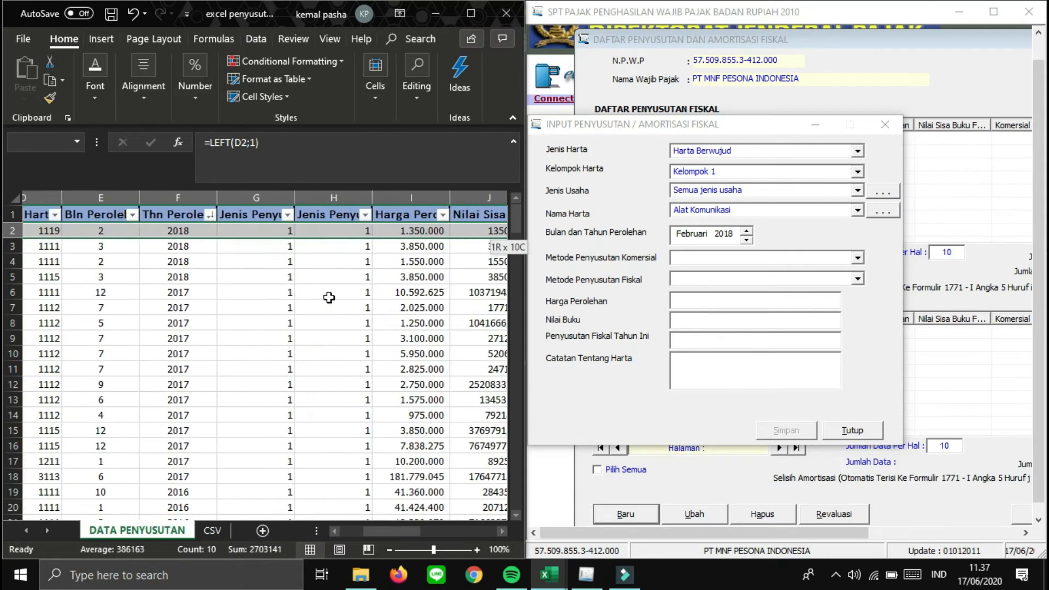
- Select the depreciation data from row 2 through column L down to the last row and copy it
{"action": "key", "text": "shift+Right"}
{"action": "key", "text": "shift+Right"}
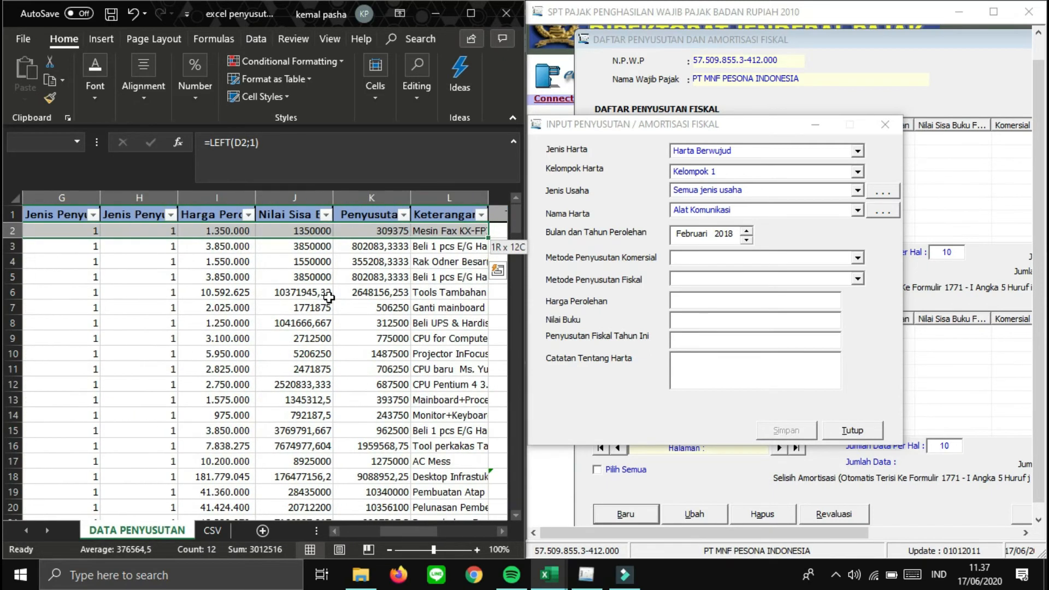
{"action": "key", "text": "ctrl+shift+Down"}
{"action": "key", "text": "ctrl+c"}
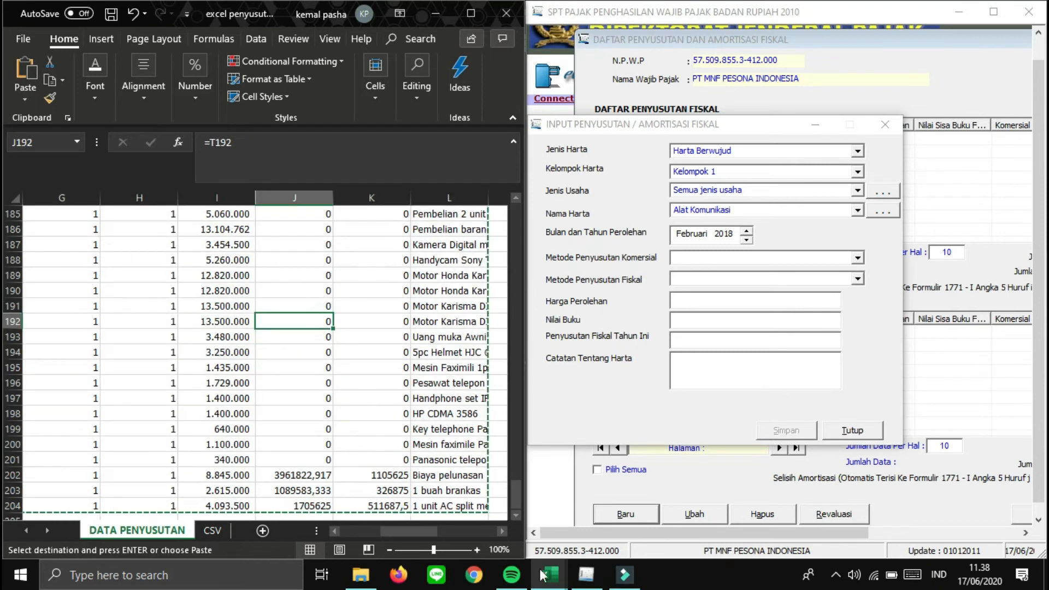
- In the Excel Penyusutan PT MNF Pesona Indonesia workbook, try Paste Special at A2, then cancel it
{"action": "mouse_move", "coordinate": [565, 559]}
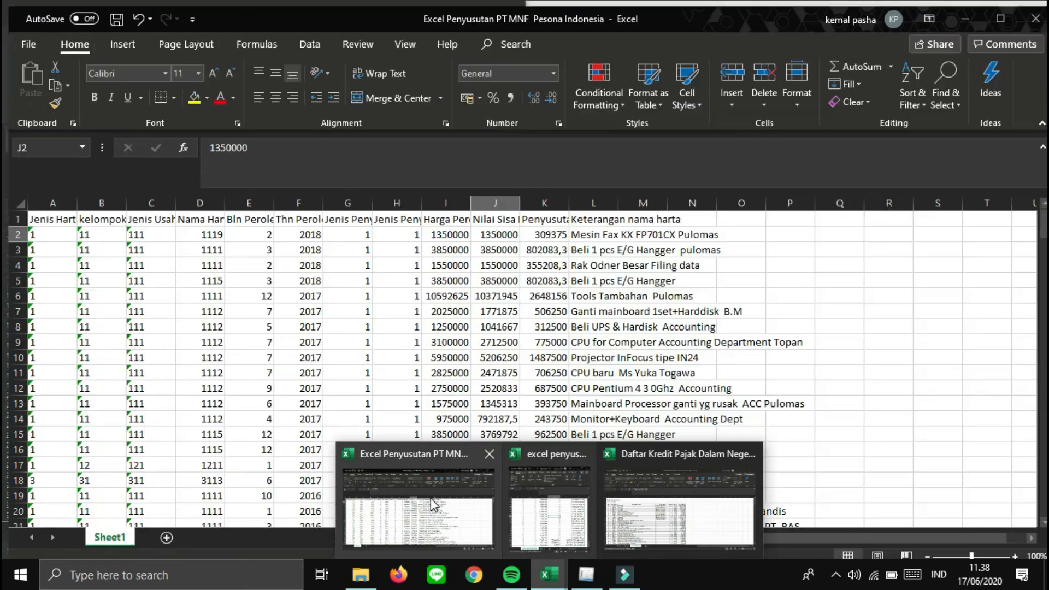
{"action": "left_click", "coordinate": [432, 502]}
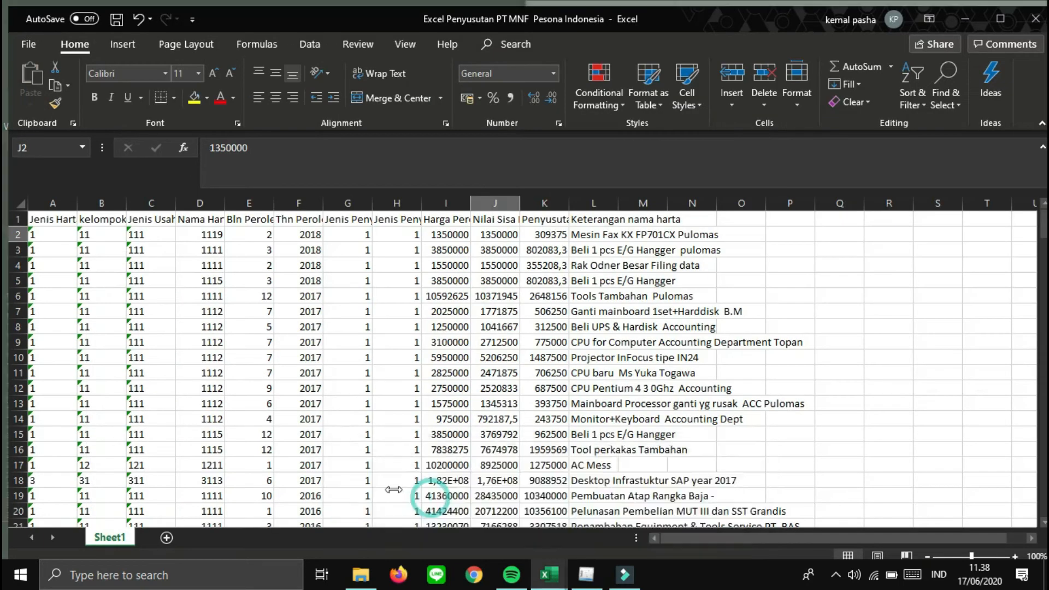
{"action": "left_click", "coordinate": [49, 248]}
{"action": "key", "text": "Up"}
{"action": "key", "text": "Up"}
{"action": "key", "text": "Down"}
{"action": "key", "text": "Right"}
{"action": "key", "text": "Right"}
{"action": "key", "text": "Right"}
{"action": "key", "text": "Right"}
{"action": "key", "text": "Left"}
{"action": "key", "text": "Left"}
{"action": "key", "text": "Left"}
{"action": "key", "text": "Left"}
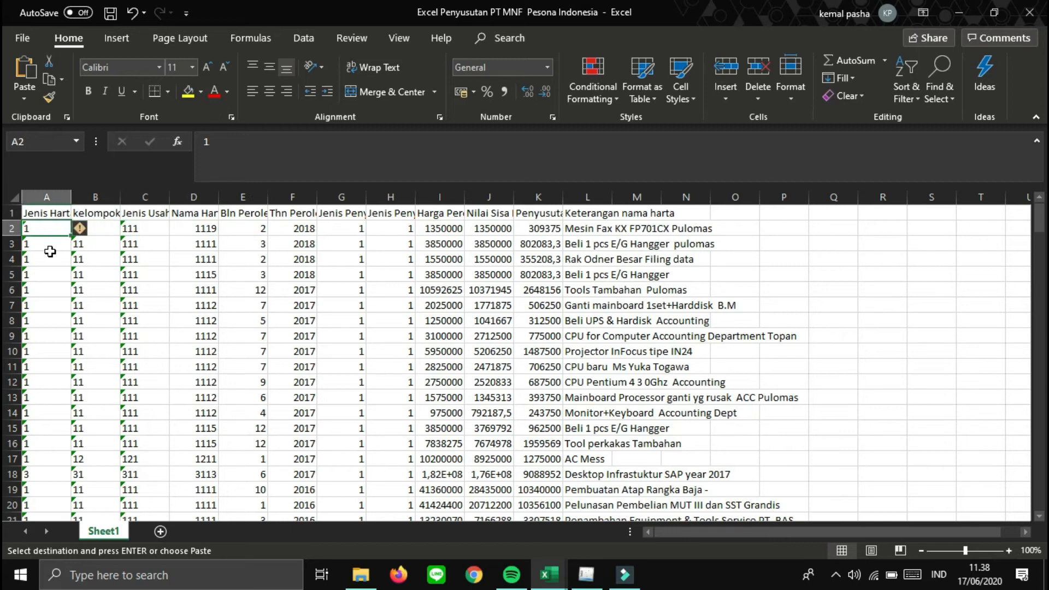
{"action": "key", "text": "ctrl+alt+v"}
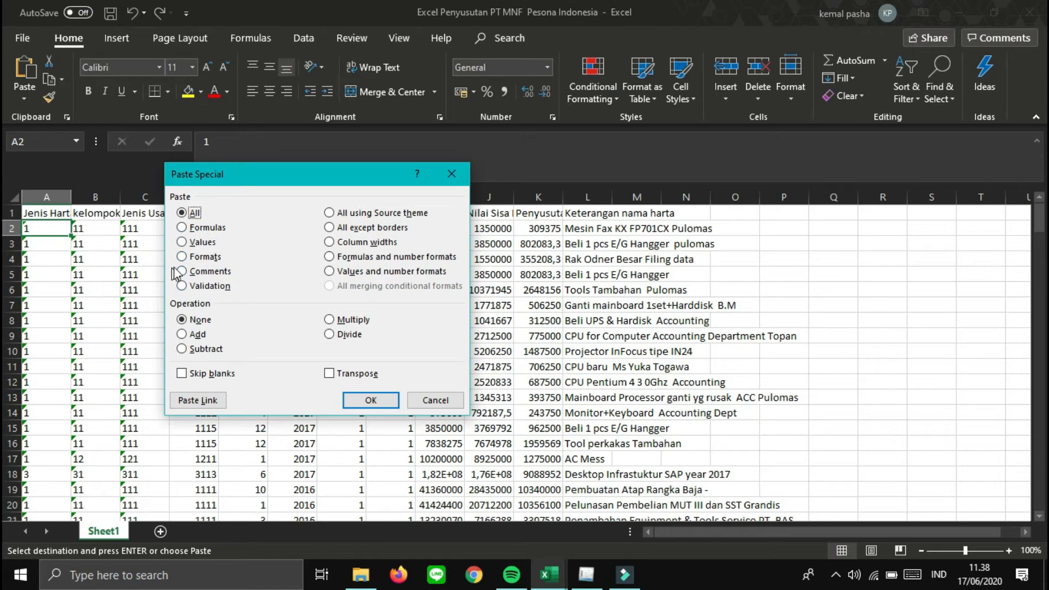
{"action": "left_click", "coordinate": [433, 402]}
{"action": "left_click", "coordinate": [78, 226]}
{"action": "key", "text": "Right"}
{"action": "key", "text": "Right"}
{"action": "key", "text": "Right"}
{"action": "key", "text": "Right"}
{"action": "key", "text": "Right"}
{"action": "key", "text": "Right"}
{"action": "key", "text": "Right"}
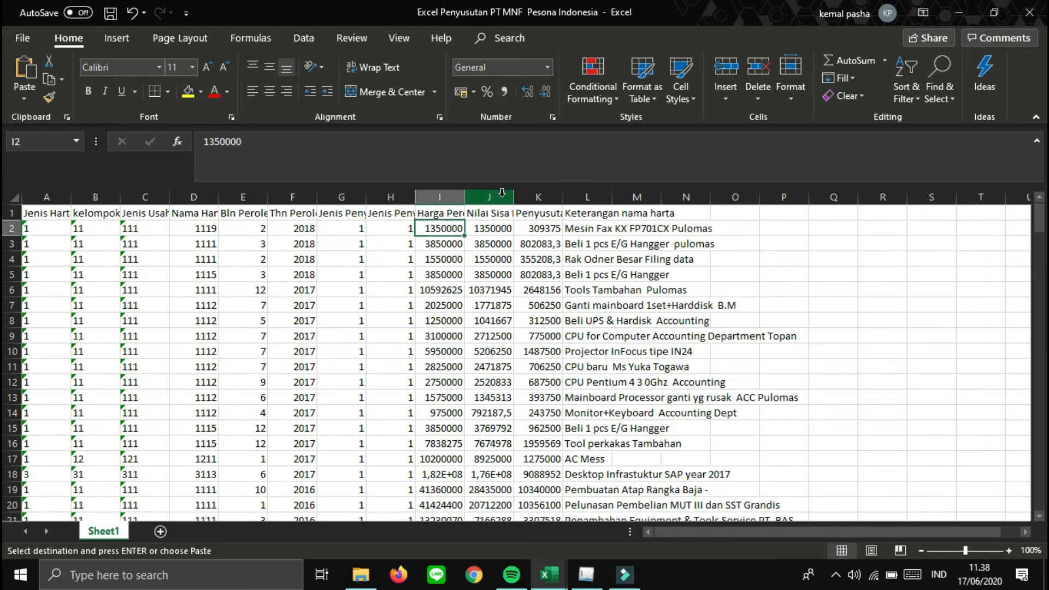
{"action": "key", "text": "Right"}
{"action": "key", "text": "Right"}
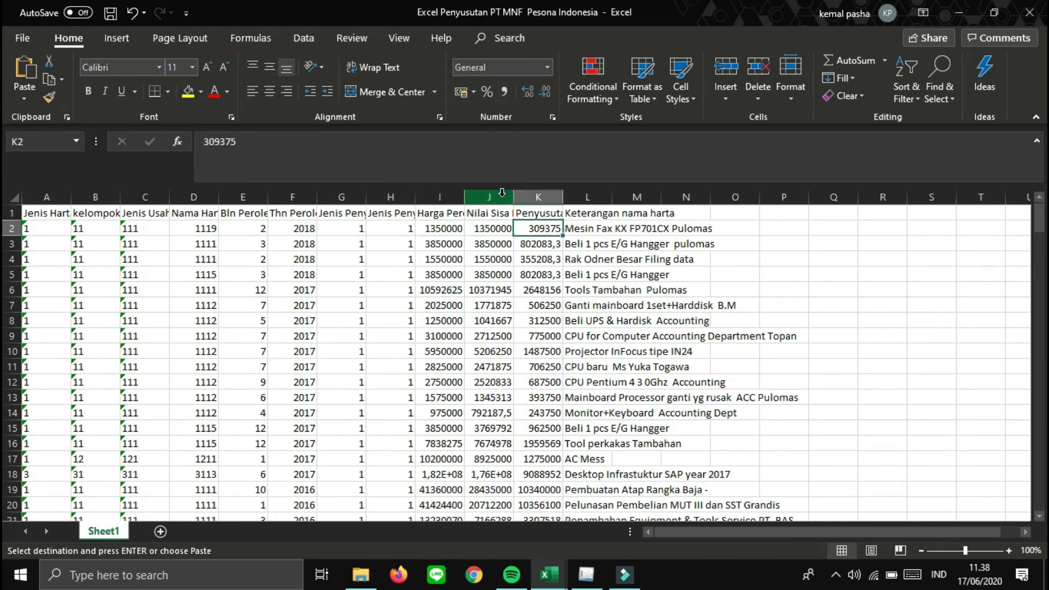
{"action": "key", "text": "Left"}
{"action": "key", "text": "Left"}
{"action": "key", "text": "Left"}
{"action": "key", "text": "Left"}
{"action": "key", "text": "Left"}
{"action": "key", "text": "Left"}
{"action": "key", "text": "Left"}
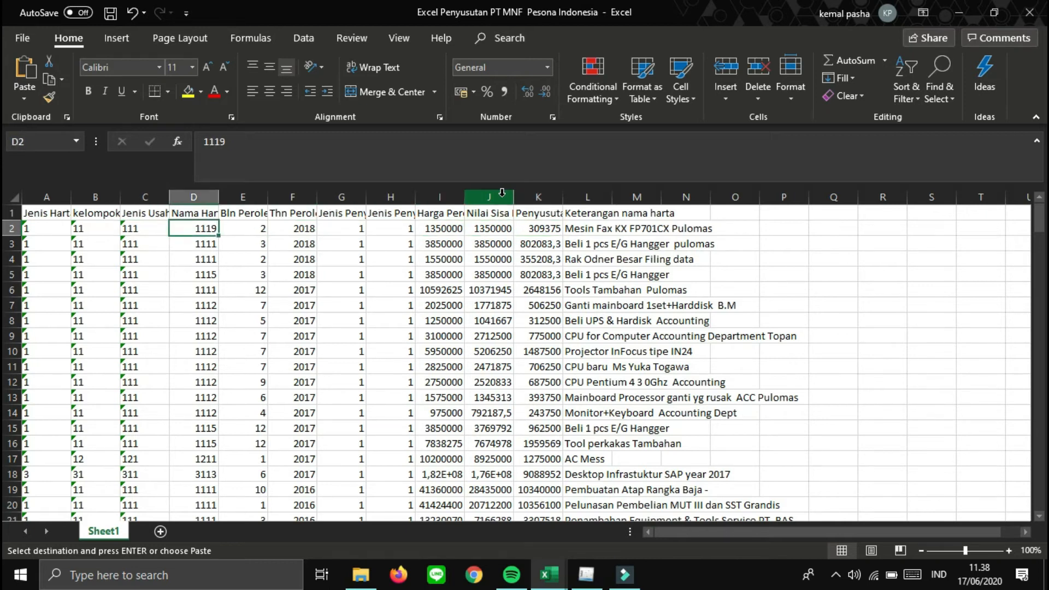
{"action": "key", "text": "Right"}
{"action": "key", "text": "Right"}
{"action": "key", "text": "Right"}
{"action": "key", "text": "Right"}
{"action": "key", "text": "Right"}
{"action": "key", "text": "Right"}
{"action": "key", "text": "Down"}
{"action": "key", "text": "Down"}
{"action": "key", "text": "Down"}
{"action": "key", "text": "Down"}
{"action": "key", "text": "Down"}
{"action": "key", "text": "Down"}
{"action": "key", "text": "Down"}
{"action": "key", "text": "Down"}
{"action": "key", "text": "Down"}
{"action": "key", "text": "Down"}
{"action": "key", "text": "Down"}
{"action": "key", "text": "Down"}
{"action": "key", "text": "Down"}
{"action": "key", "text": "Down"}
{"action": "key", "text": "Down"}
{"action": "key", "text": "Down"}
{"action": "key", "text": "Down"}
{"action": "key", "text": "Down"}
{"action": "key", "text": "Down"}
{"action": "key", "text": "Down"}
{"action": "key", "text": "Down"}
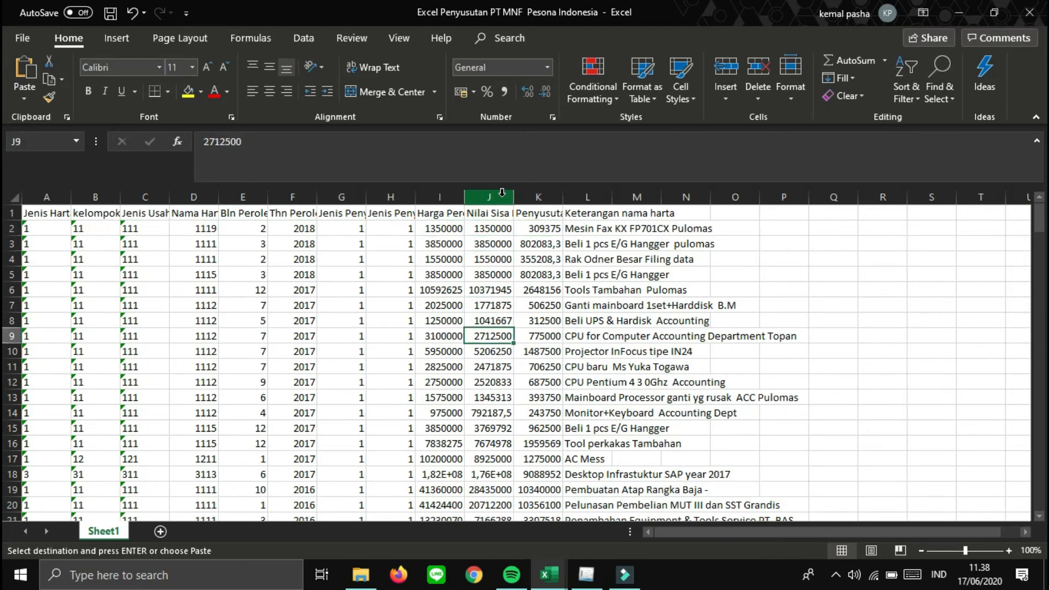
{"action": "key", "text": "Up"}
{"action": "key", "text": "Up"}
{"action": "key", "text": "Up"}
{"action": "key", "text": "Up"}
{"action": "key", "text": "Up"}
{"action": "key", "text": "Up"}
{"action": "key", "text": "Up"}
{"action": "key", "text": "Up"}
{"action": "key", "text": "Up"}
{"action": "key", "text": "Up"}
{"action": "key", "text": "Up"}
{"action": "key", "text": "Up"}
{"action": "key", "text": "Up"}
{"action": "key", "text": "Up"}
{"action": "key", "text": "Up"}
{"action": "key", "text": "Up"}
{"action": "key", "text": "Up"}
{"action": "key", "text": "Up"}
{"action": "key", "text": "Up"}
{"action": "key", "text": "Up"}
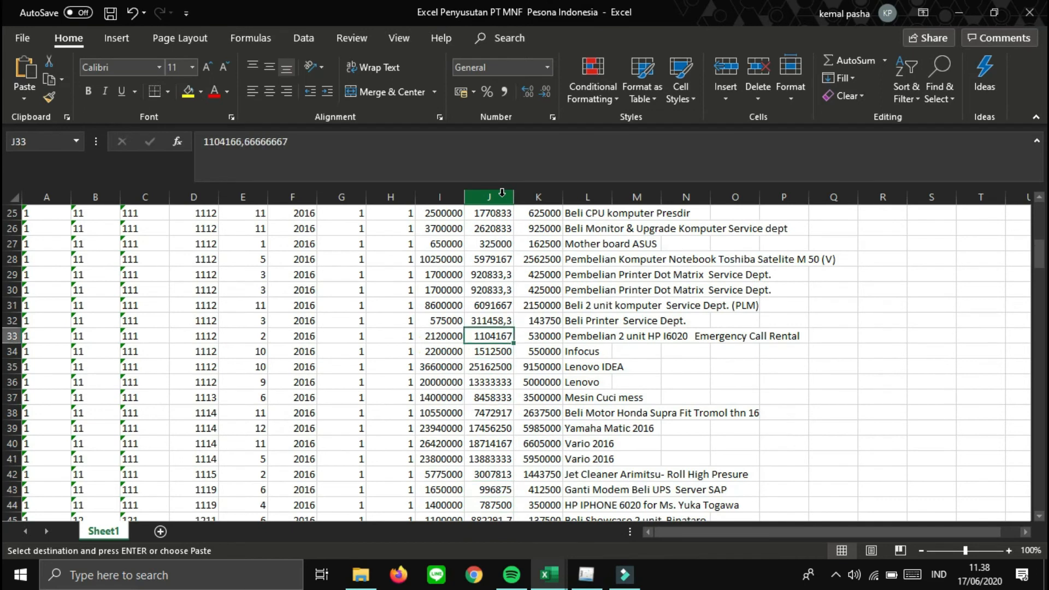
{"action": "key", "text": "Down"}
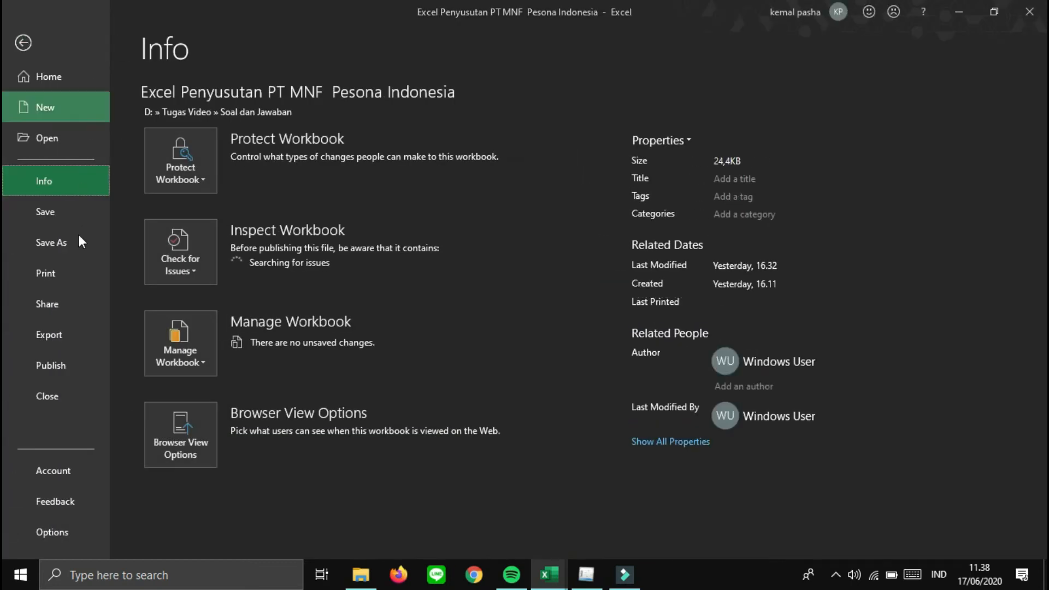
- Save the workbook as CSV (Comma delimited) named 'csv pt mnf pesona indonesia'
{"action": "left_click", "coordinate": [77, 233]}
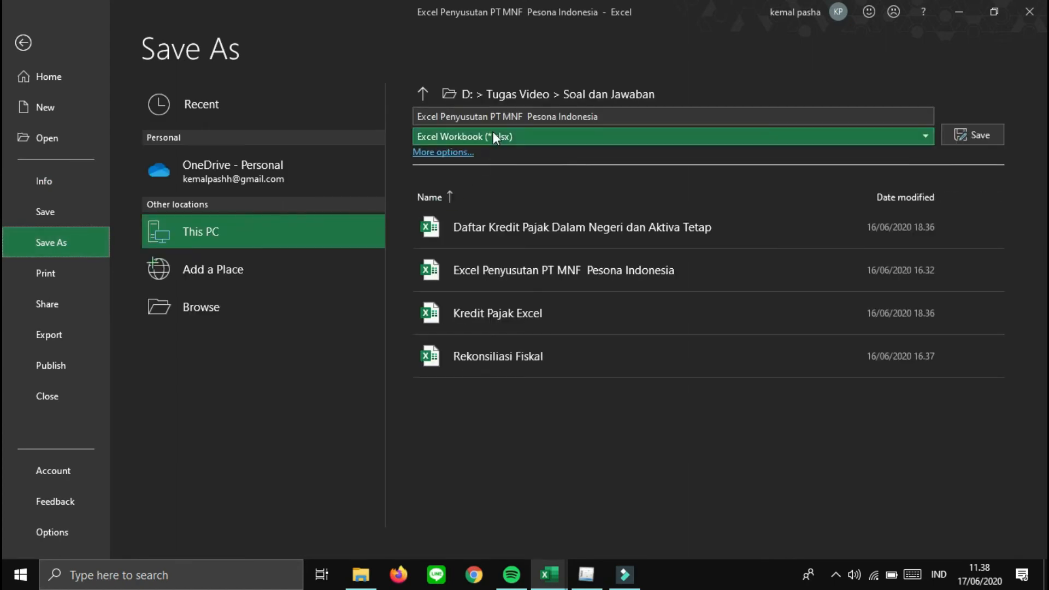
{"action": "left_click", "coordinate": [493, 133]}
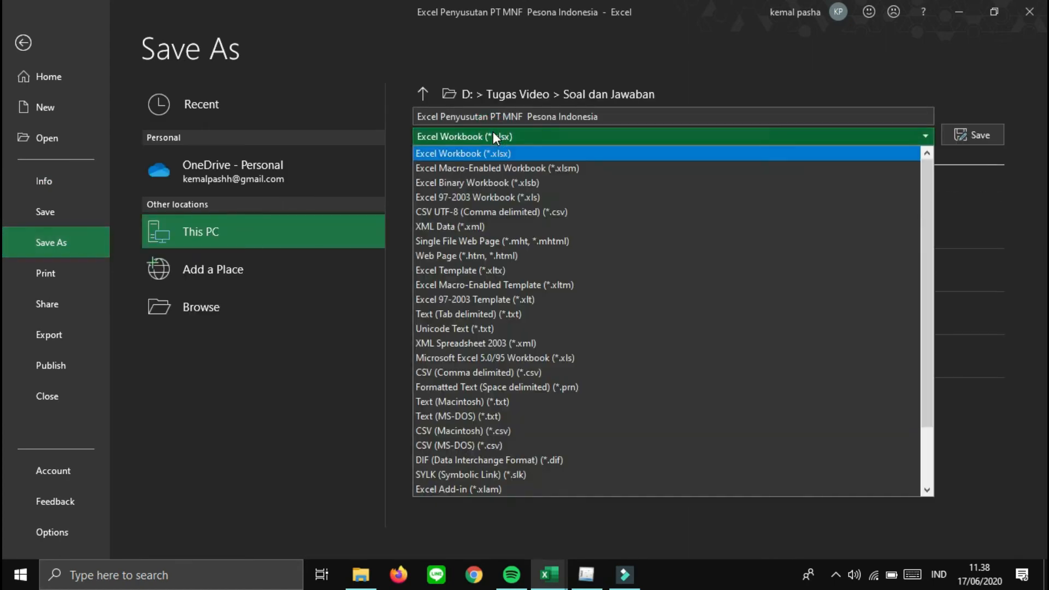
{"action": "left_click", "coordinate": [473, 374]}
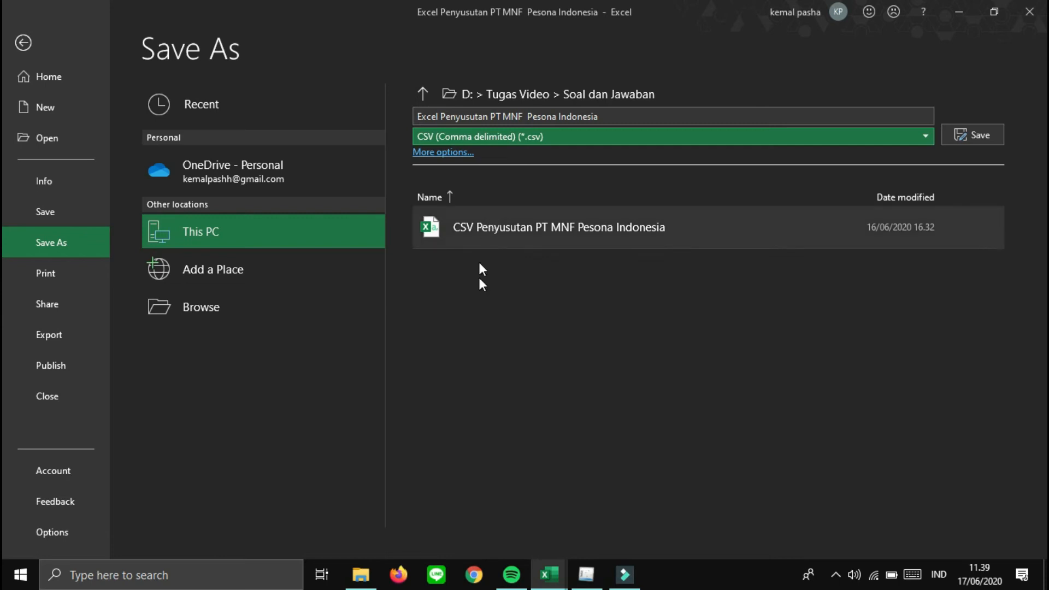
{"action": "left_click", "coordinate": [612, 111]}
{"action": "type", "text": "csv pt mnf pesona indones"}
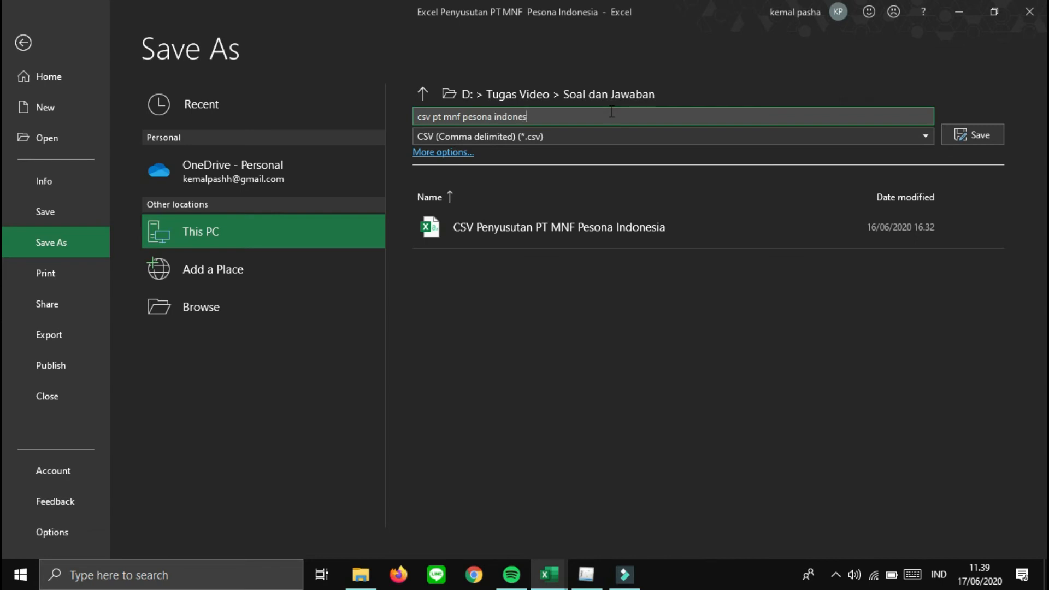
{"action": "left_click", "coordinate": [972, 130]}
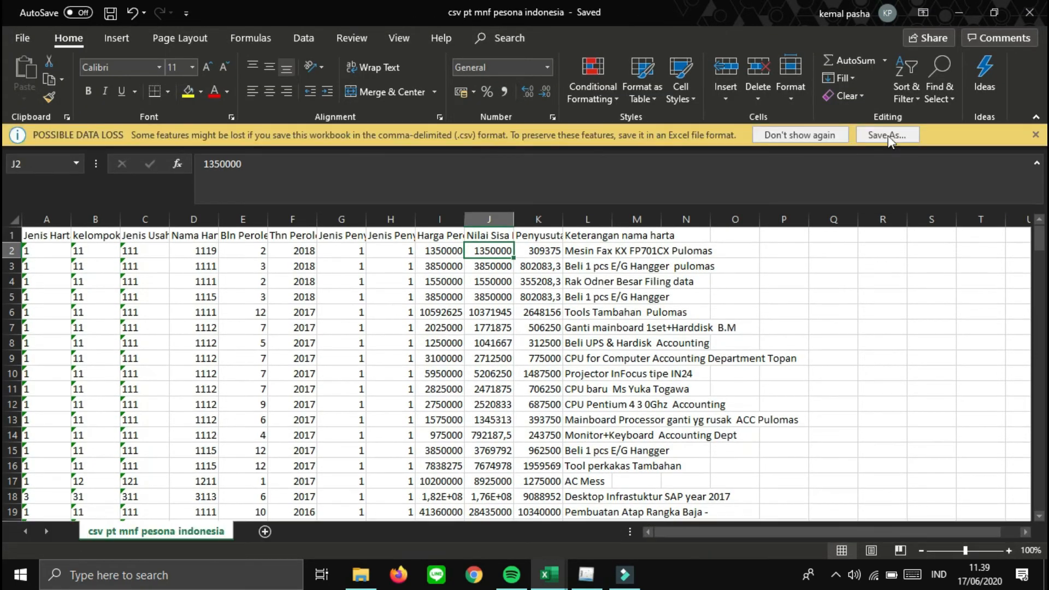
- Close the CSV workbook and the excel penyusutan workbook, saving its changes
{"action": "left_click", "coordinate": [1037, 17]}
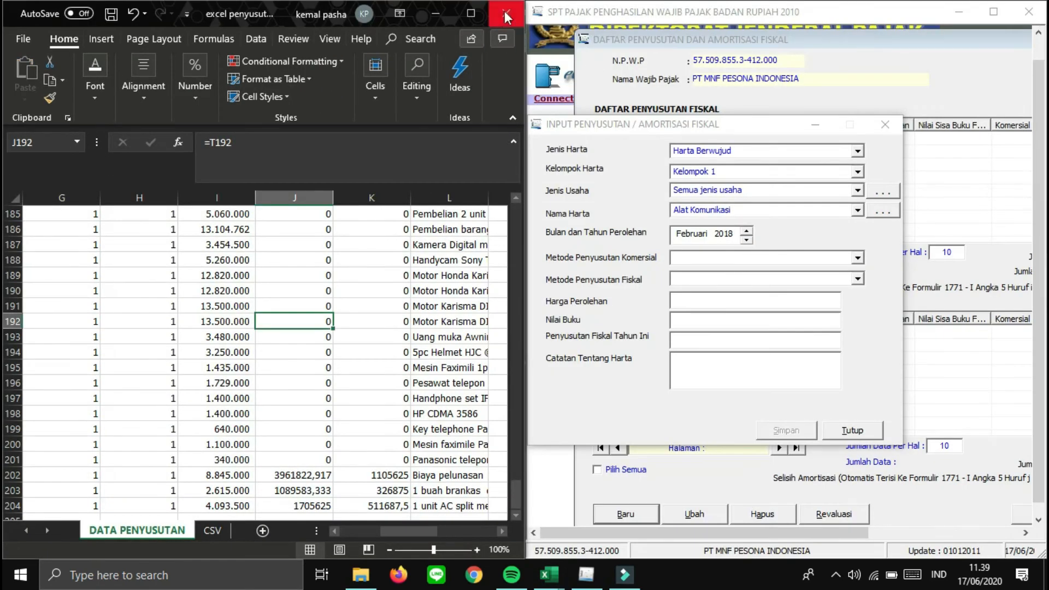
{"action": "left_click", "coordinate": [505, 11]}
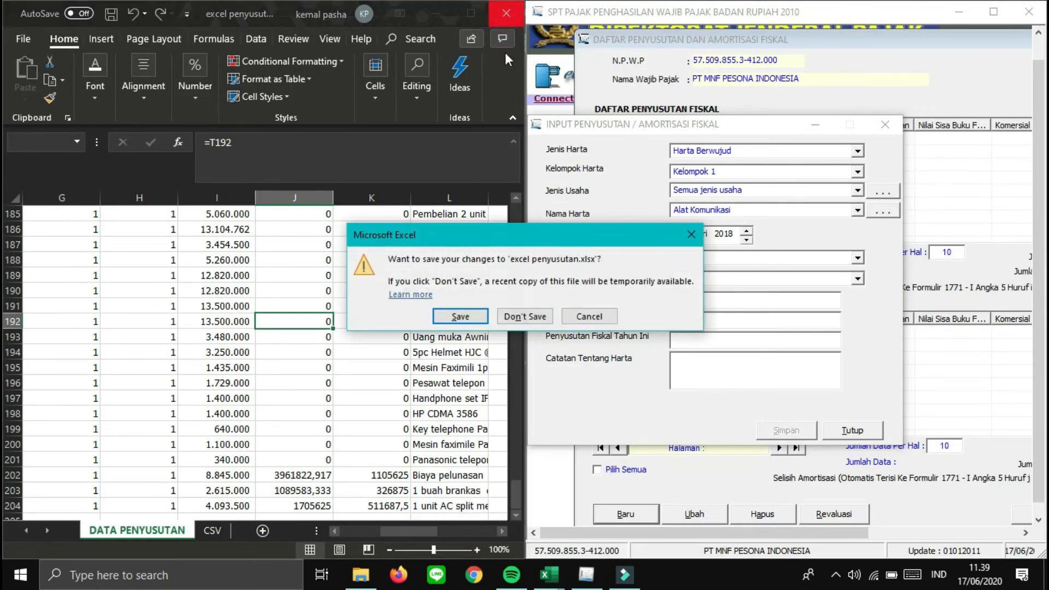
{"action": "left_click", "coordinate": [460, 317]}
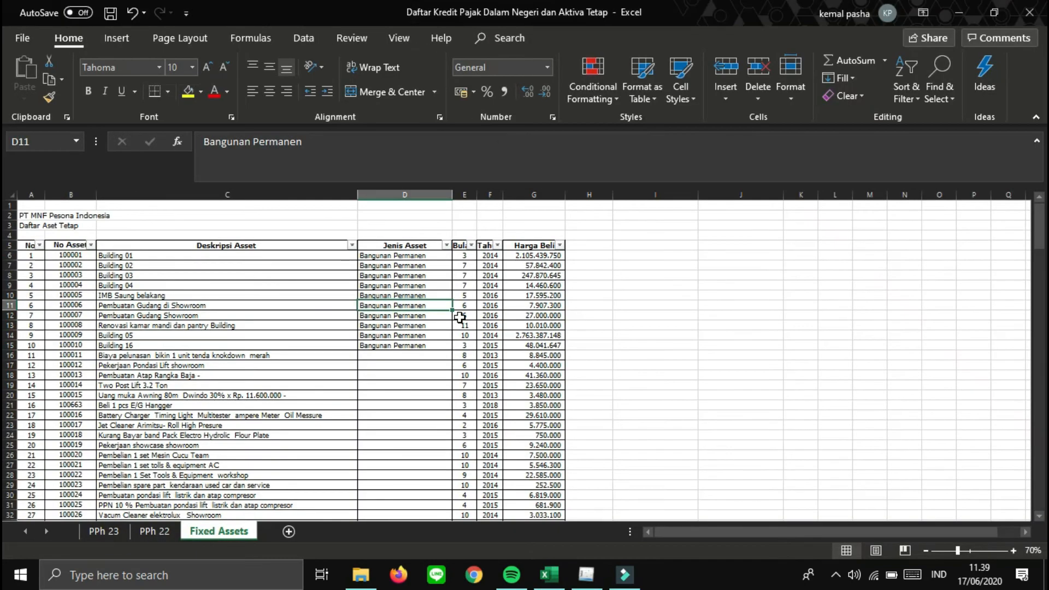
- In eSPT, close the depreciation input form, maximize the window, and close the Daftar Penyusutan list
{"action": "left_click", "coordinate": [586, 575]}
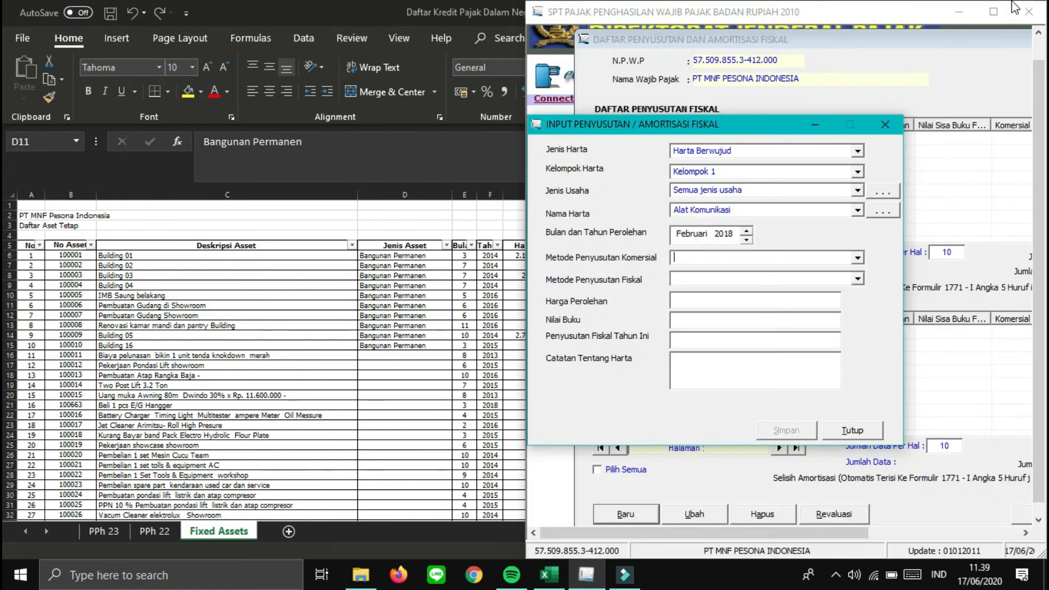
{"action": "left_click", "coordinate": [898, 126]}
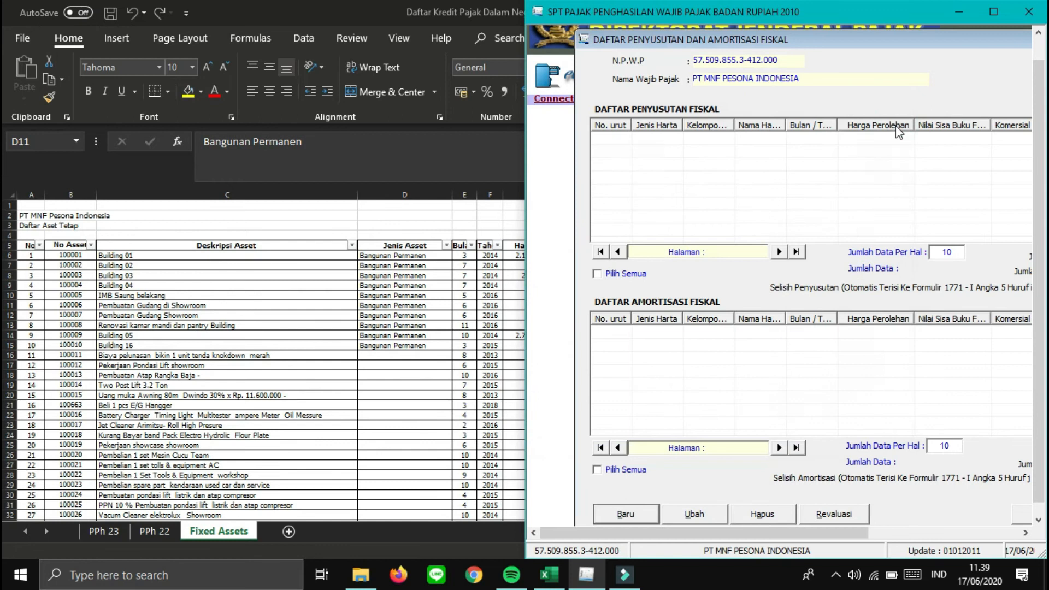
{"action": "left_click", "coordinate": [1002, 7]}
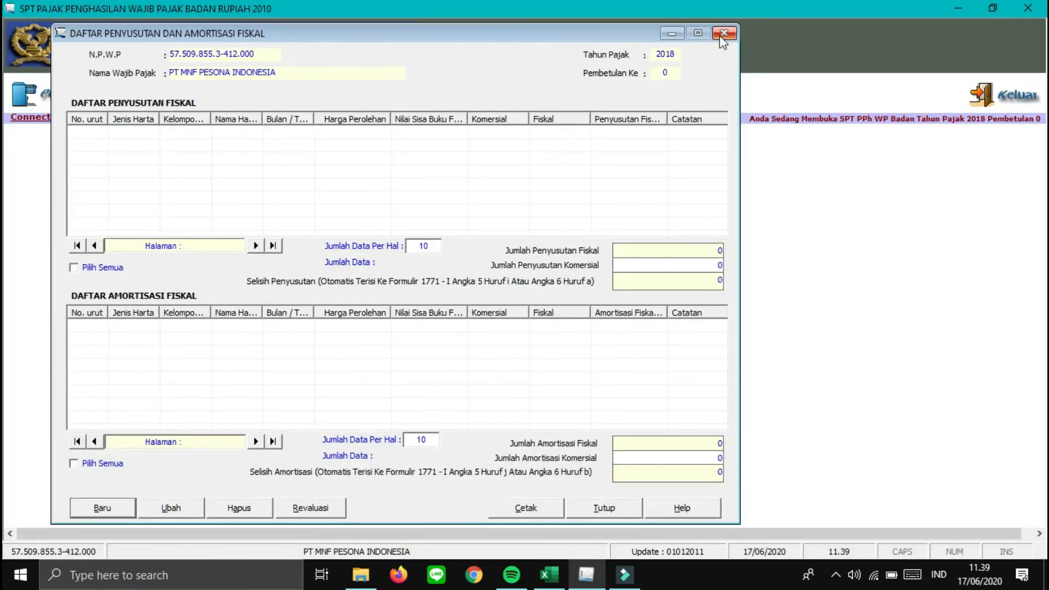
{"action": "left_click", "coordinate": [722, 34]}
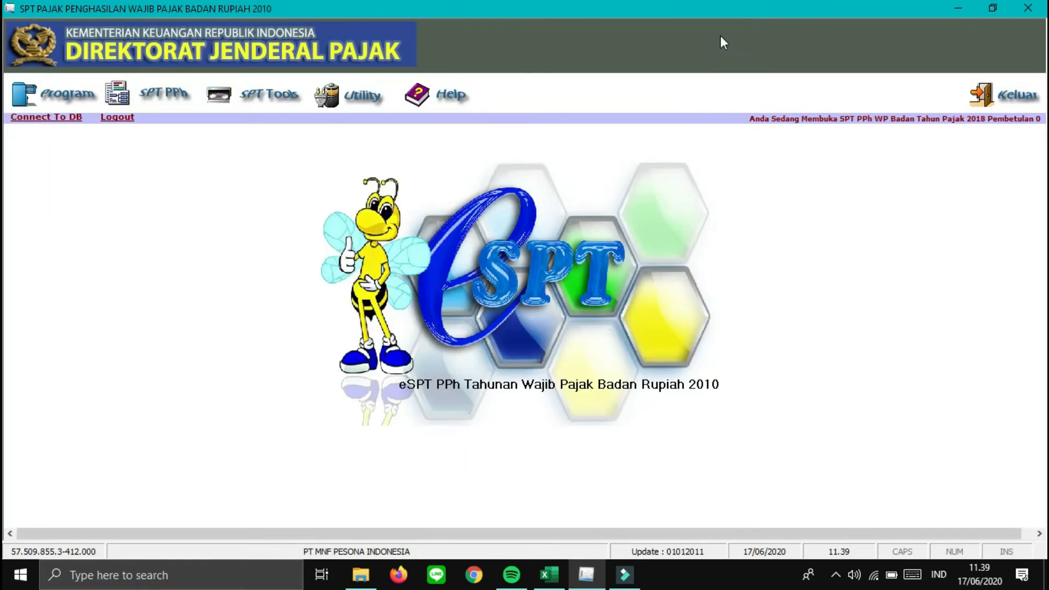
- Back out of the mistakenly opened export window and choose Utility > Import Data instead
{"action": "left_click", "coordinate": [366, 93]}
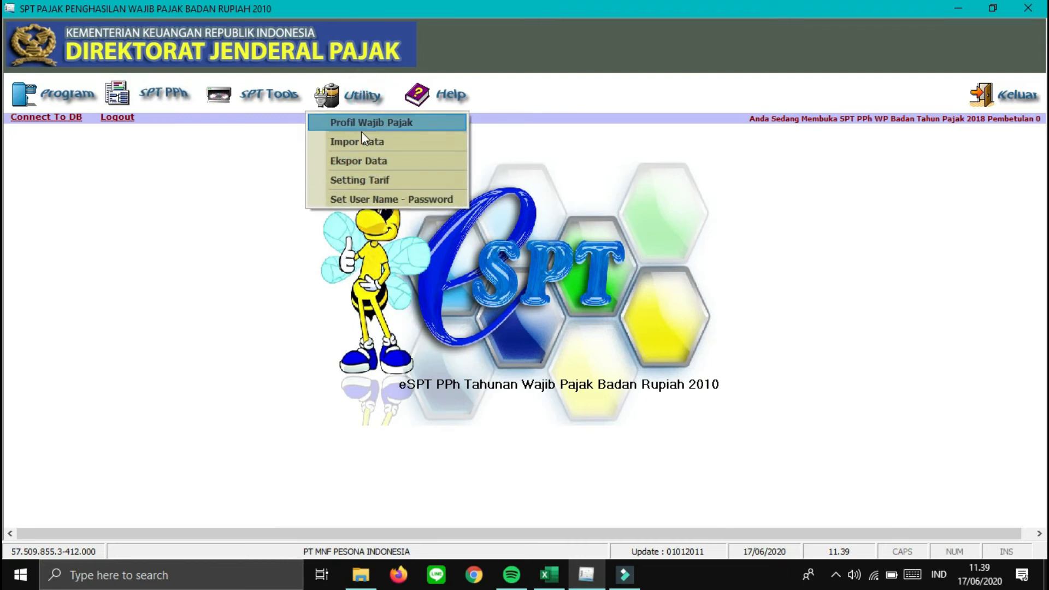
{"action": "left_click", "coordinate": [354, 163]}
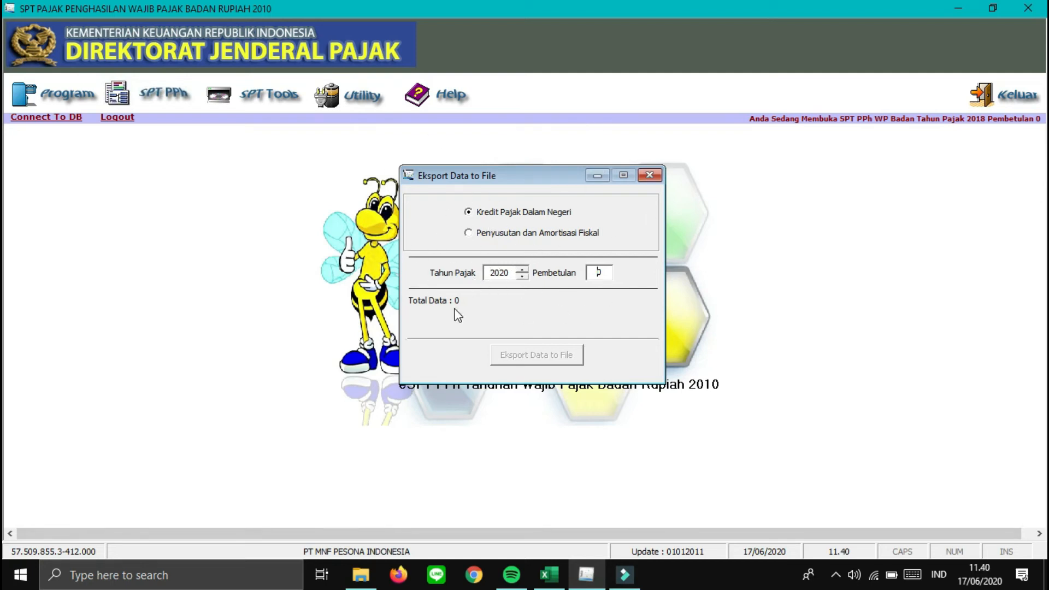
{"action": "left_click", "coordinate": [477, 225]}
{"action": "left_click", "coordinate": [477, 232]}
{"action": "left_click", "coordinate": [652, 176]}
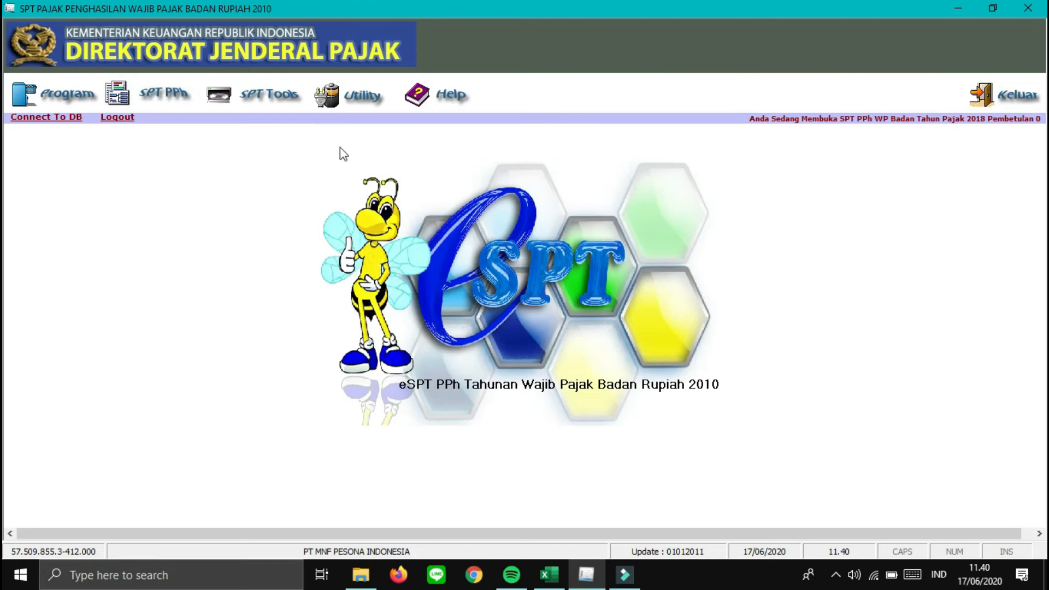
{"action": "left_click", "coordinate": [358, 107]}
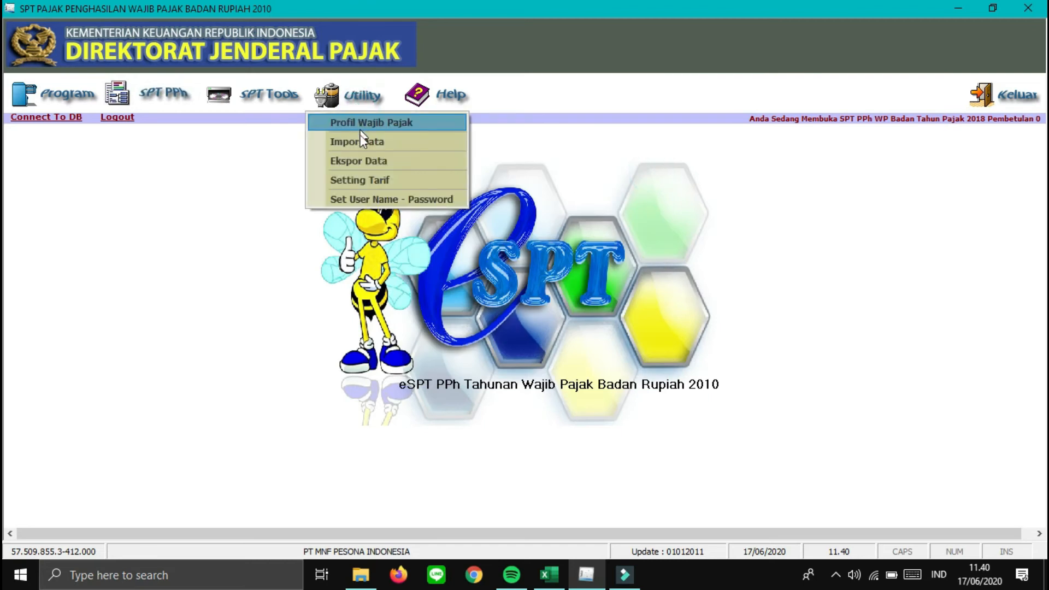
{"action": "left_click", "coordinate": [361, 142]}
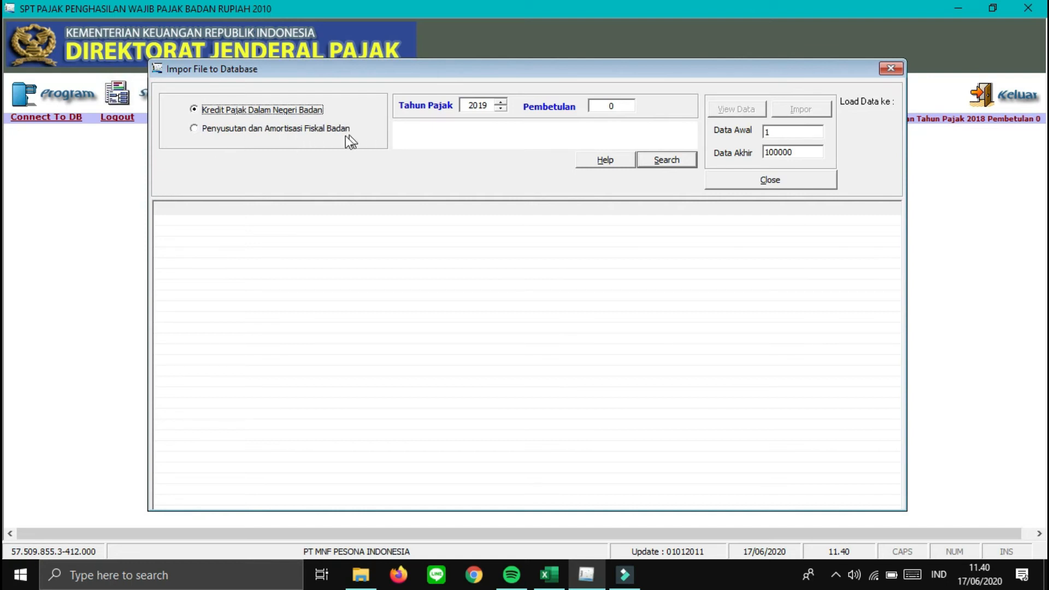
- Load 'csv pt mnf pesona indonesia.csv' as Penyusutan dan Amortisasi Fiskal Badan for 2018 and preview 203 records
{"action": "left_click", "coordinate": [206, 131]}
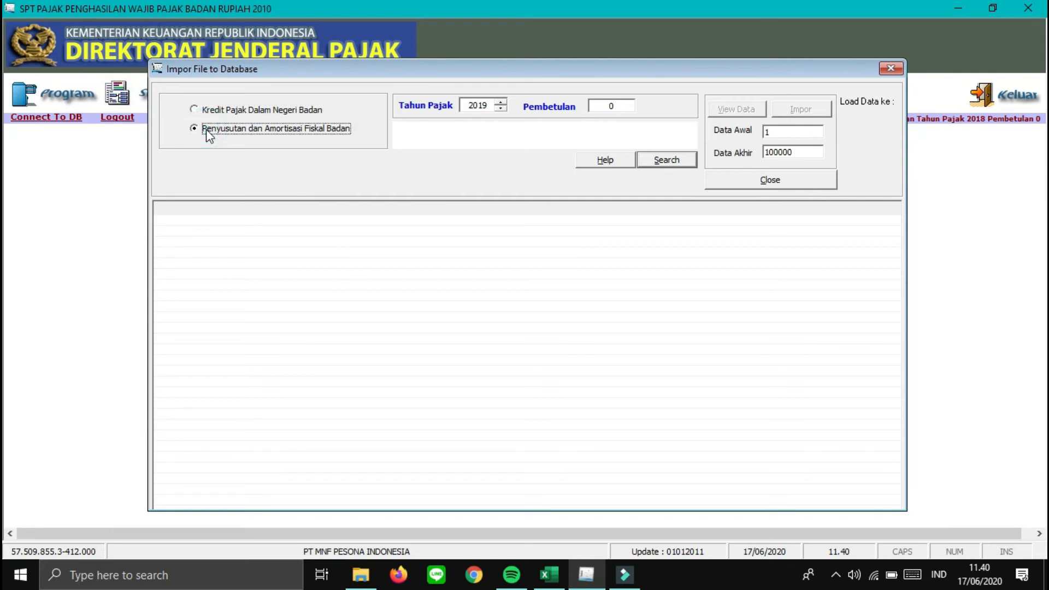
{"action": "left_click", "coordinate": [505, 109]}
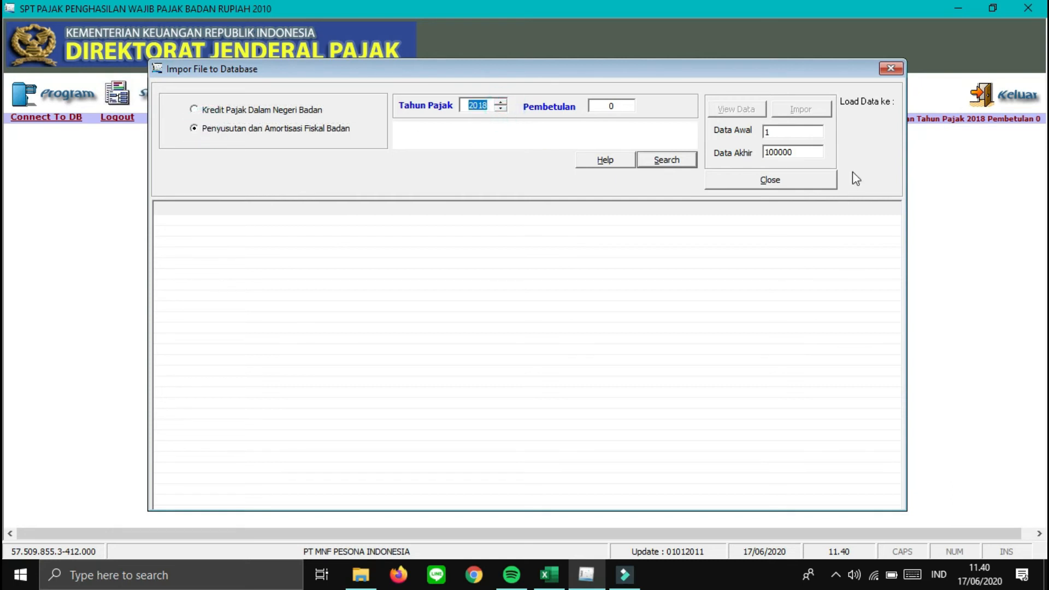
{"action": "left_click", "coordinate": [664, 164]}
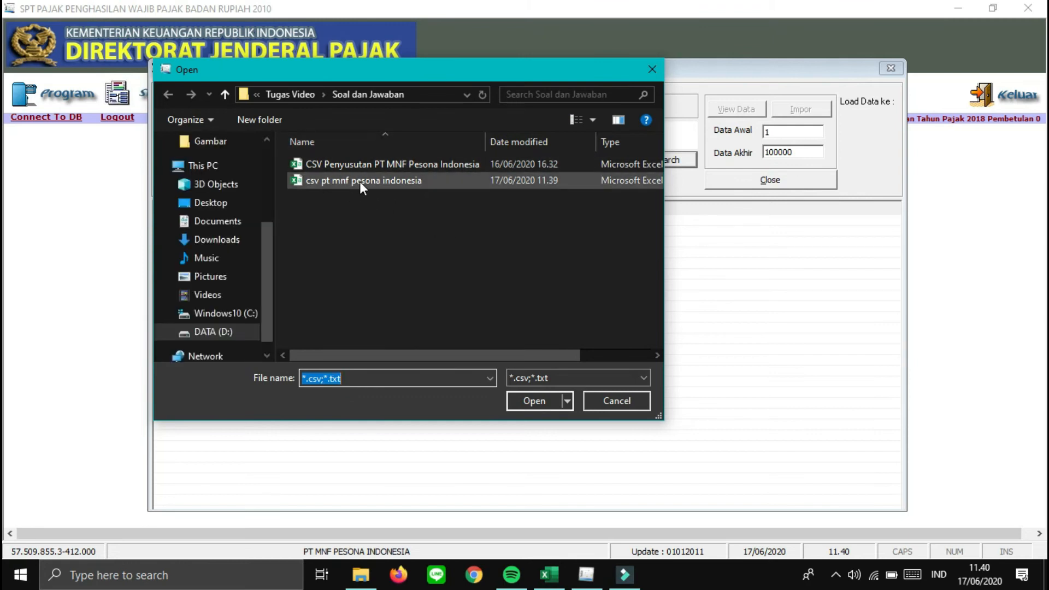
{"action": "left_click", "coordinate": [381, 179]}
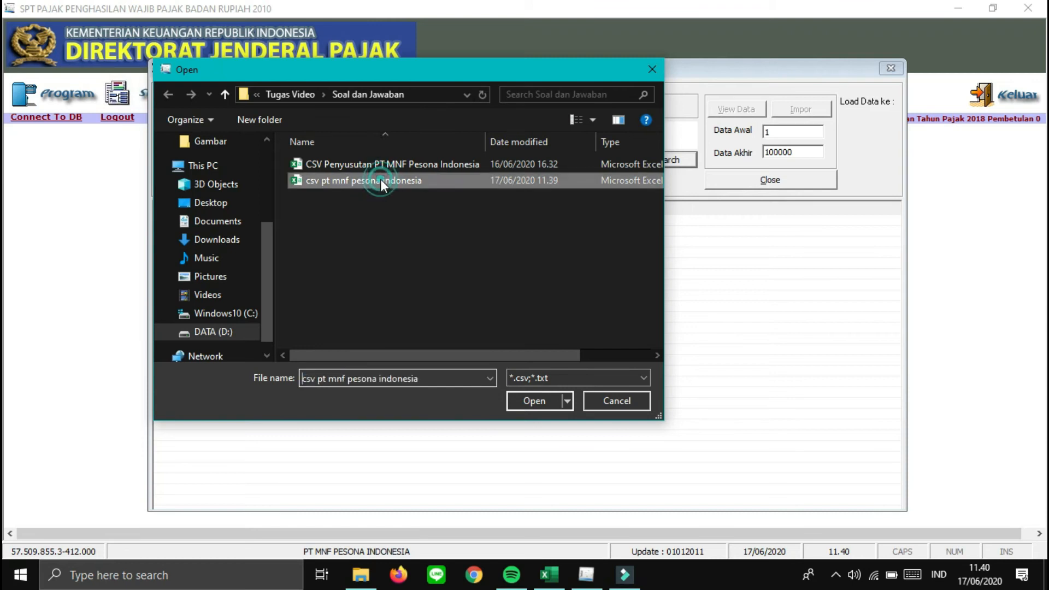
{"action": "left_click", "coordinate": [523, 404]}
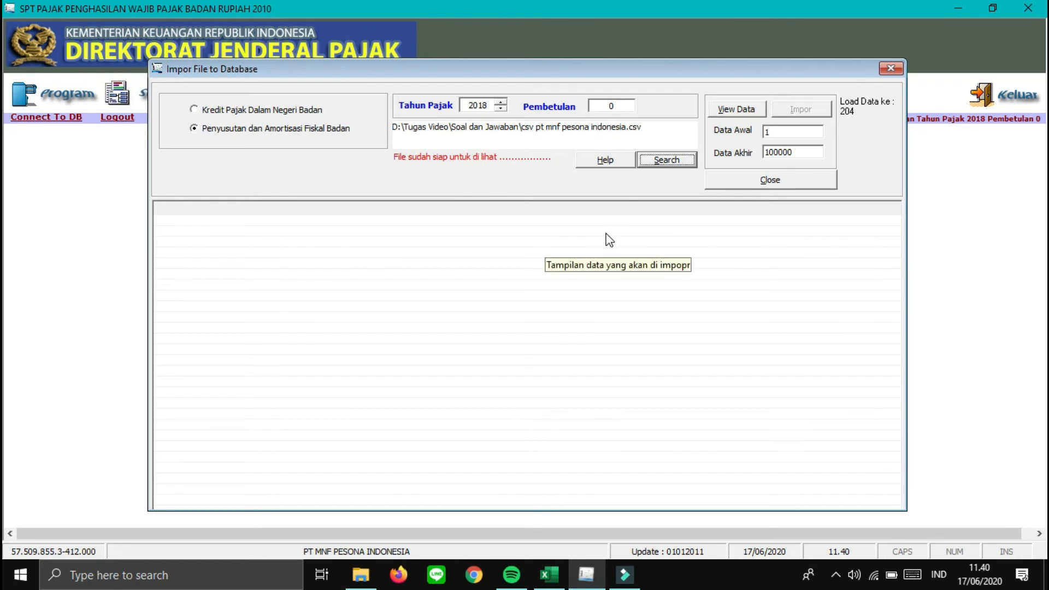
{"action": "left_click", "coordinate": [736, 111]}
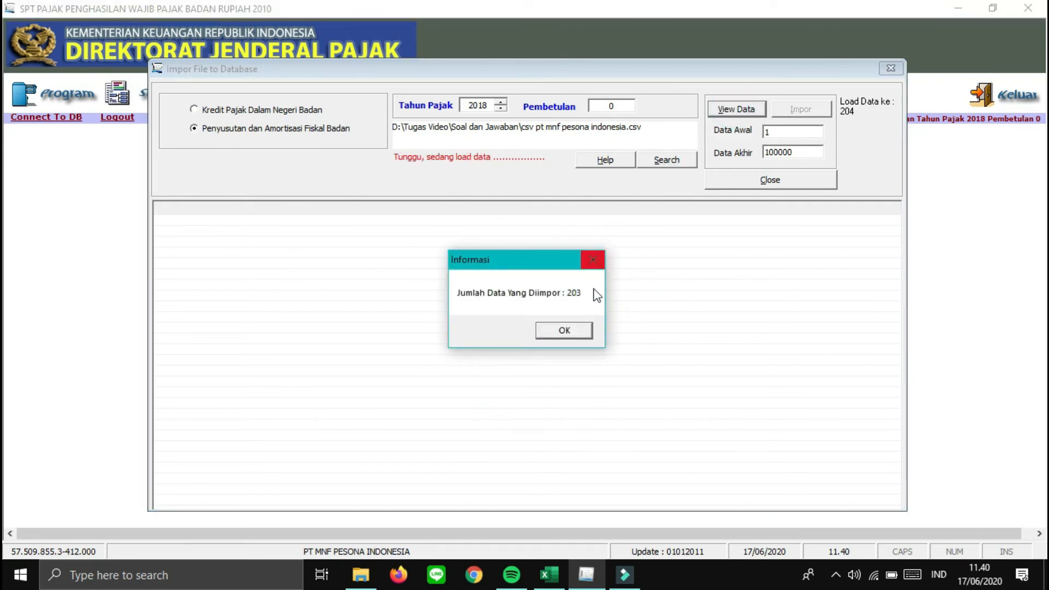
- Acknowledge the 203-record count, run Impor, and confirm completion with no failed records
{"action": "left_click", "coordinate": [568, 331]}
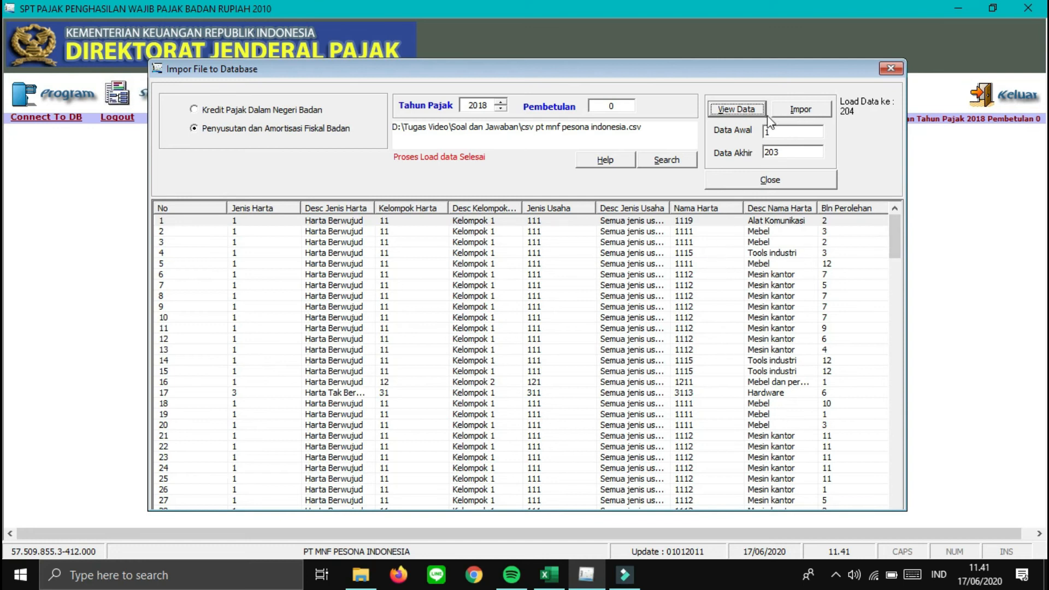
{"action": "left_click", "coordinate": [787, 111]}
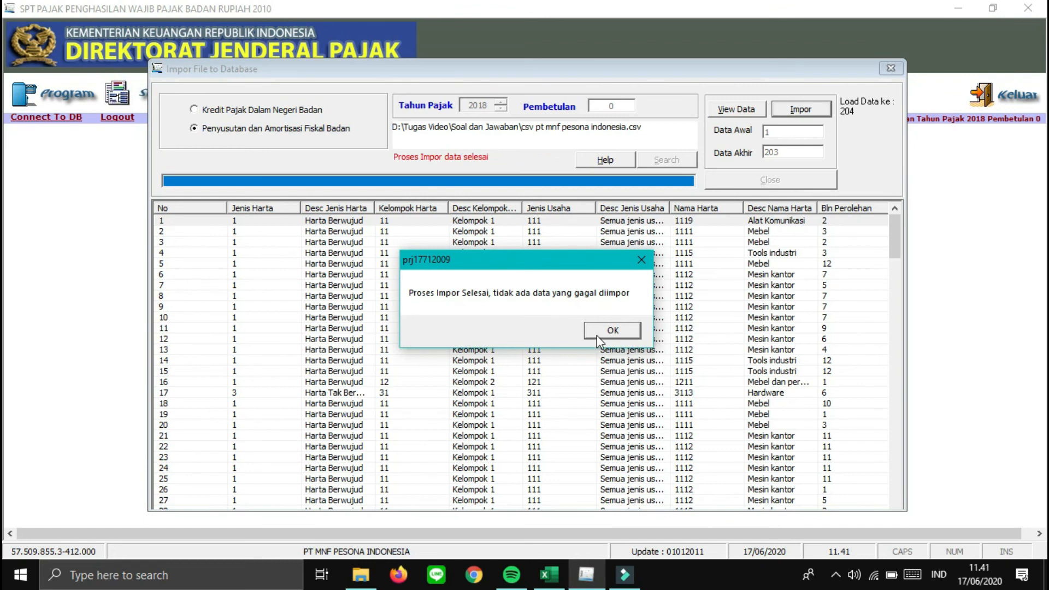
{"action": "left_click", "coordinate": [610, 331]}
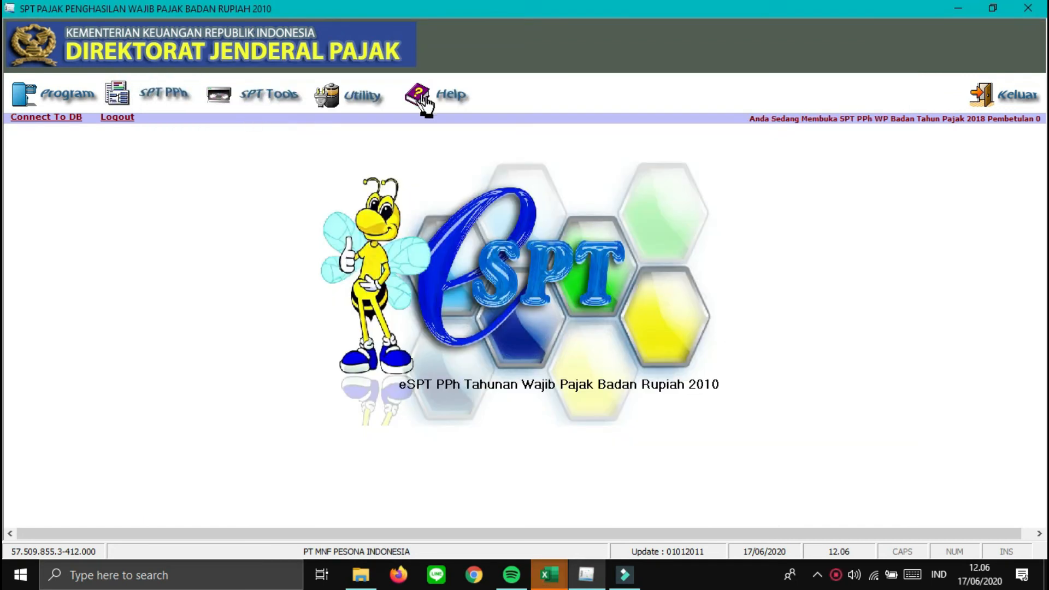
- Open SPT PPh > Lampiran Khusus > Daftar Penyusutan dan Amortisasi Fiskal, showing 195 entries
{"action": "left_click", "coordinate": [165, 105]}
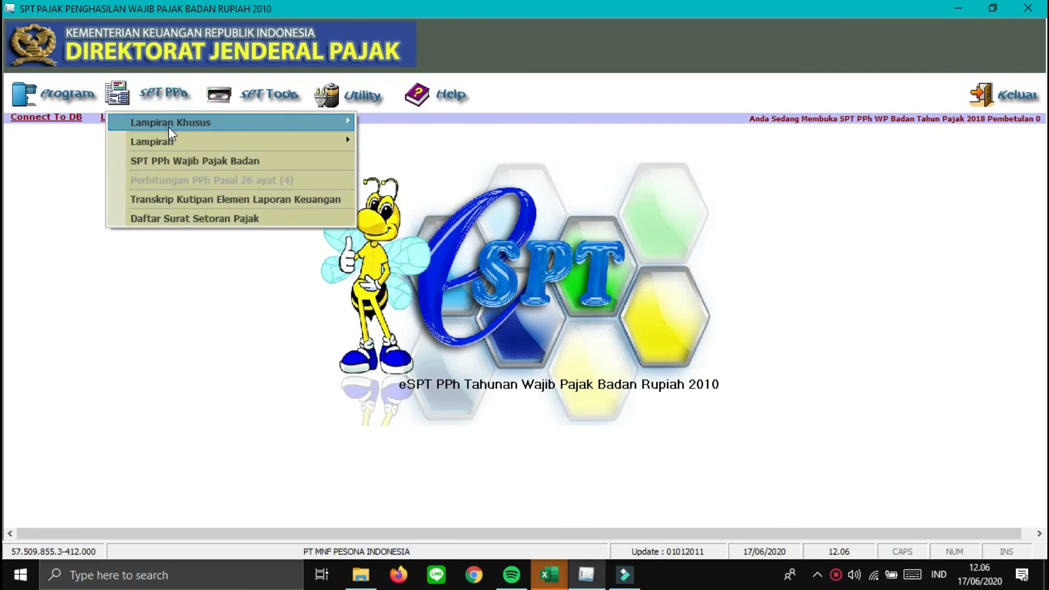
{"action": "mouse_move", "coordinate": [169, 128]}
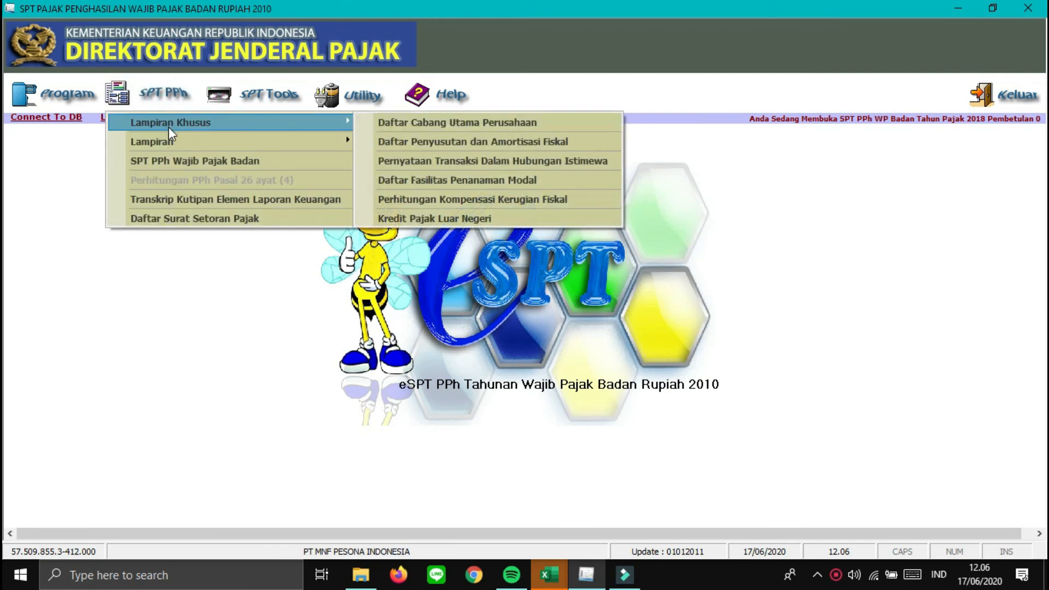
{"action": "left_click", "coordinate": [446, 144]}
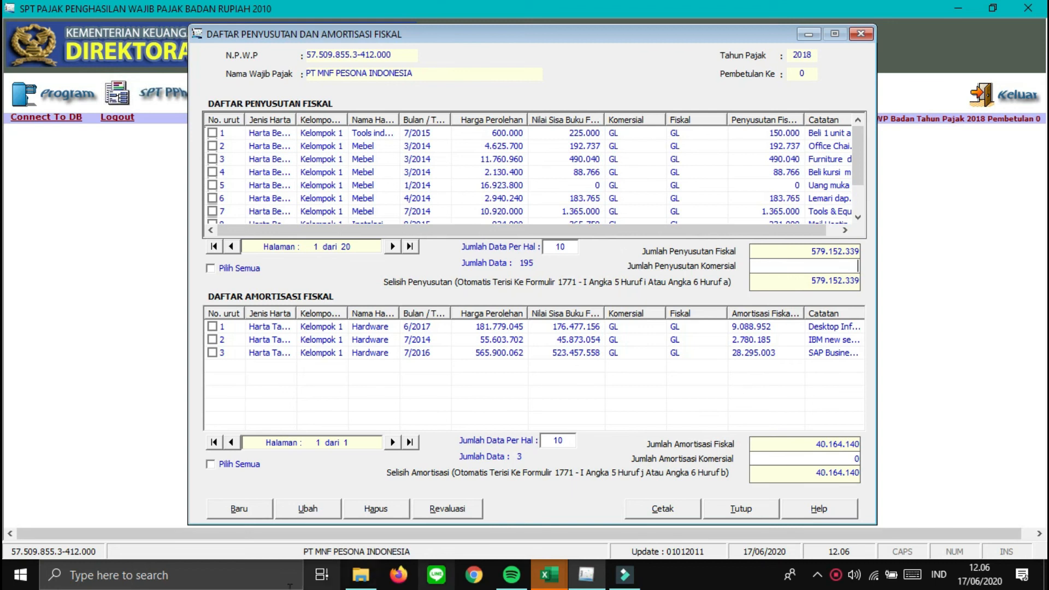
{"action": "mouse_move", "coordinate": [544, 578]}
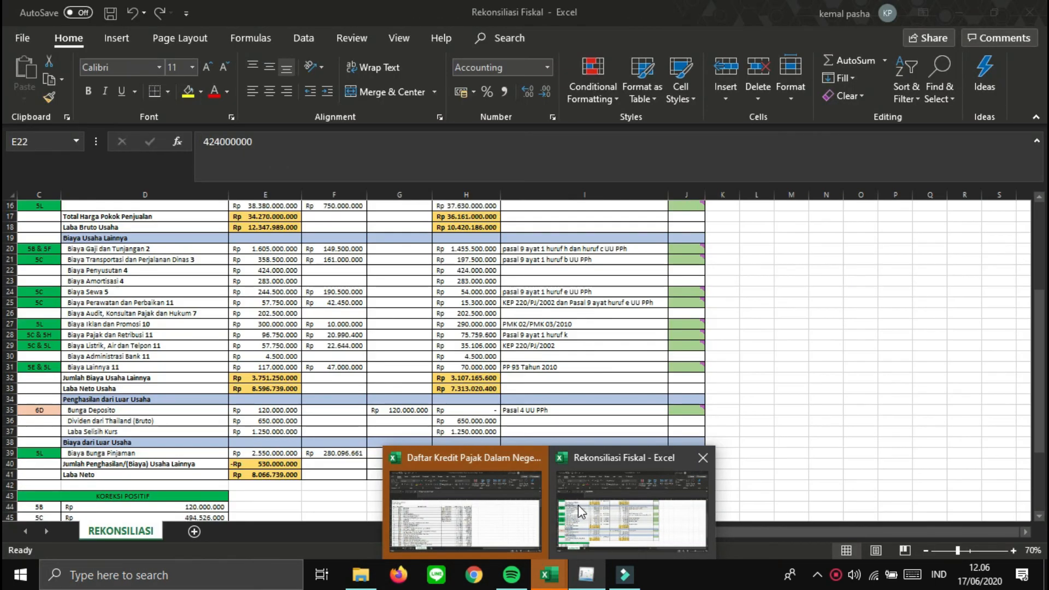
- Copy the 424.000.000 commercial depreciation expense from cell E22 of the Rekonsiliasi Fiskal workbook
{"action": "left_click", "coordinate": [578, 505]}
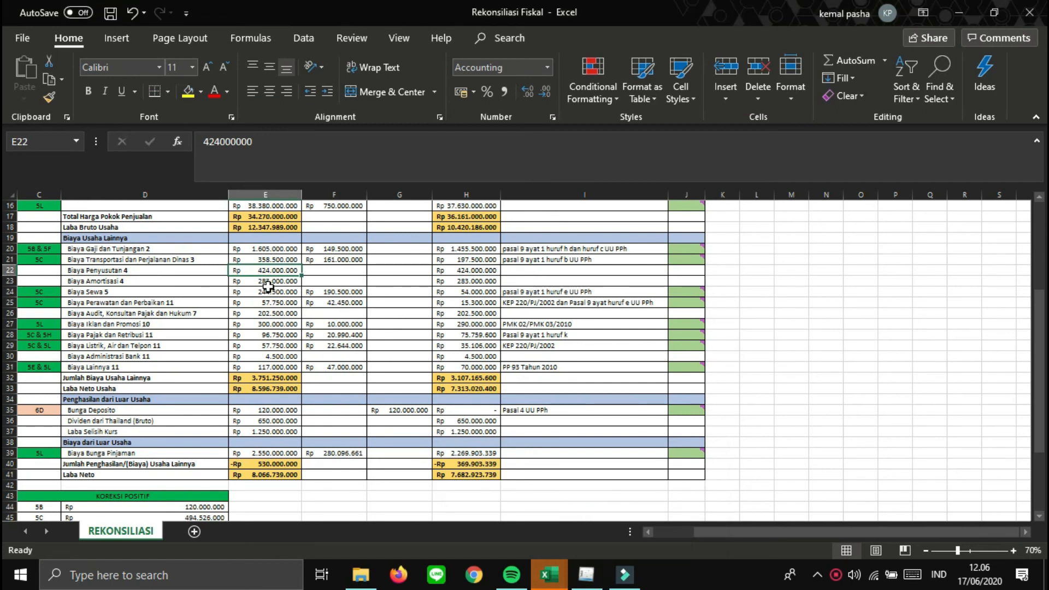
{"action": "key", "text": "Up"}
{"action": "key", "text": "Up"}
{"action": "key", "text": "Up"}
{"action": "key", "text": "Up"}
{"action": "key", "text": "Up"}
{"action": "key", "text": "Up"}
{"action": "key", "text": "Up"}
{"action": "key", "text": "Up"}
{"action": "key", "text": "Up"}
{"action": "key", "text": "Up"}
{"action": "key", "text": "Up"}
{"action": "key", "text": "Up"}
{"action": "key", "text": "Up"}
{"action": "key", "text": "Up"}
{"action": "key", "text": "Up"}
{"action": "key", "text": "Up"}
{"action": "key", "text": "Up"}
{"action": "key", "text": "Up"}
{"action": "key", "text": "Up"}
{"action": "key", "text": "Up"}
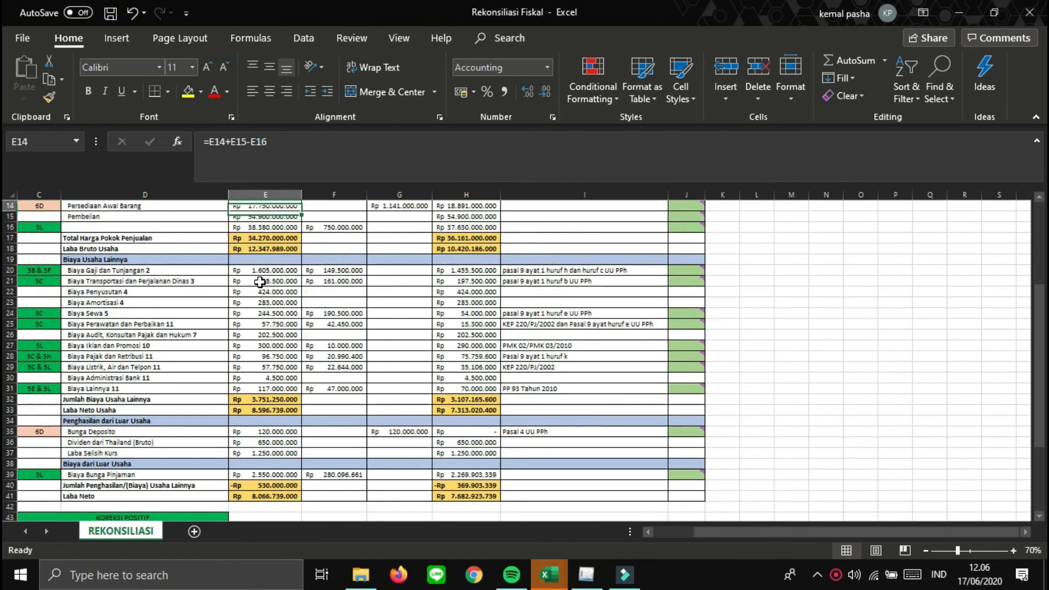
{"action": "key", "text": "Up"}
{"action": "left_click", "coordinate": [260, 282]}
{"action": "key", "text": "Down"}
{"action": "key", "text": "Down"}
{"action": "key", "text": "Down"}
{"action": "key", "text": "Down"}
{"action": "key", "text": "Down"}
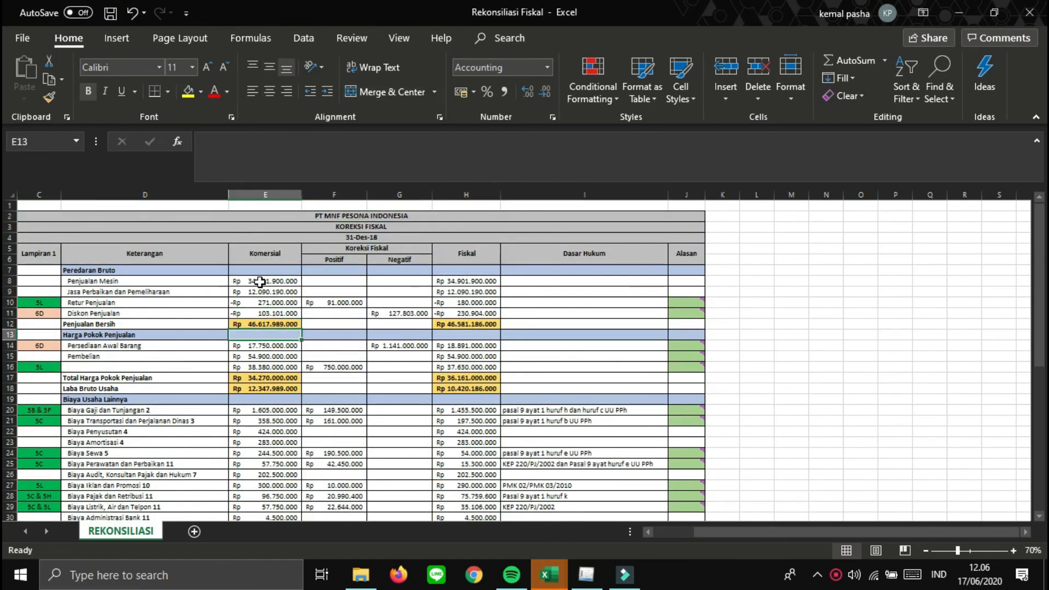
{"action": "key", "text": "Down"}
{"action": "key", "text": "Down"}
{"action": "key", "text": "Down"}
{"action": "key", "text": "Down"}
{"action": "key", "text": "Down"}
{"action": "key", "text": "Down"}
{"action": "key", "text": "Down"}
{"action": "key", "text": "Down"}
{"action": "key", "text": "Down"}
{"action": "key", "text": "Down"}
{"action": "key", "text": "Up"}
{"action": "key", "text": "Down"}
{"action": "key", "text": "Up"}
{"action": "key", "text": "ctrl+c"}
{"action": "left_click", "coordinate": [593, 574]}
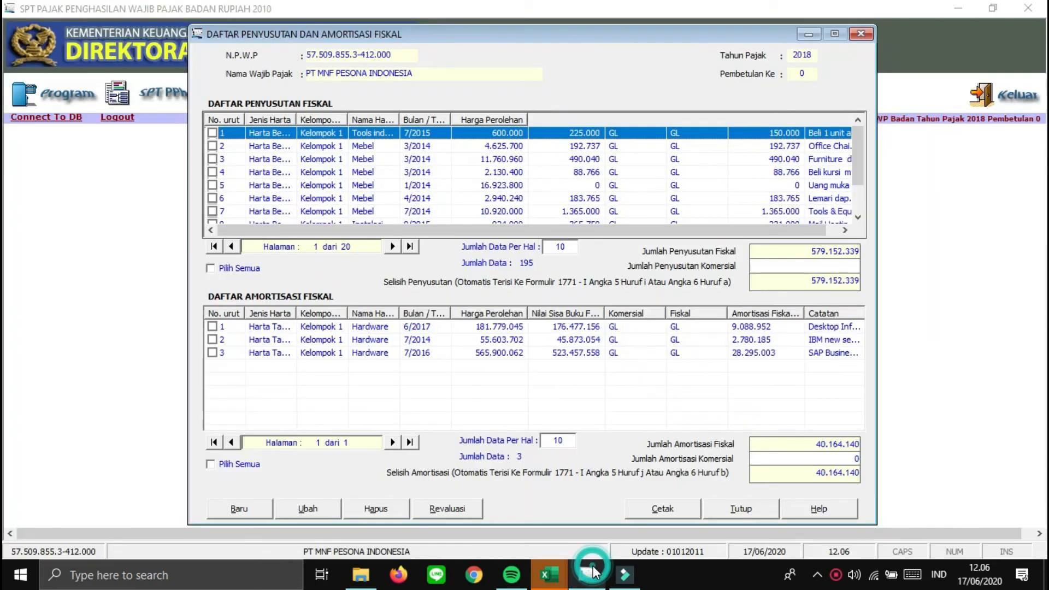
- Paste 424.000.000 into Jumlah Penyusutan Komersial, leaving a 155.152.339 depreciation difference
{"action": "left_click", "coordinate": [809, 263]}
{"action": "right_click", "coordinate": [809, 263]}
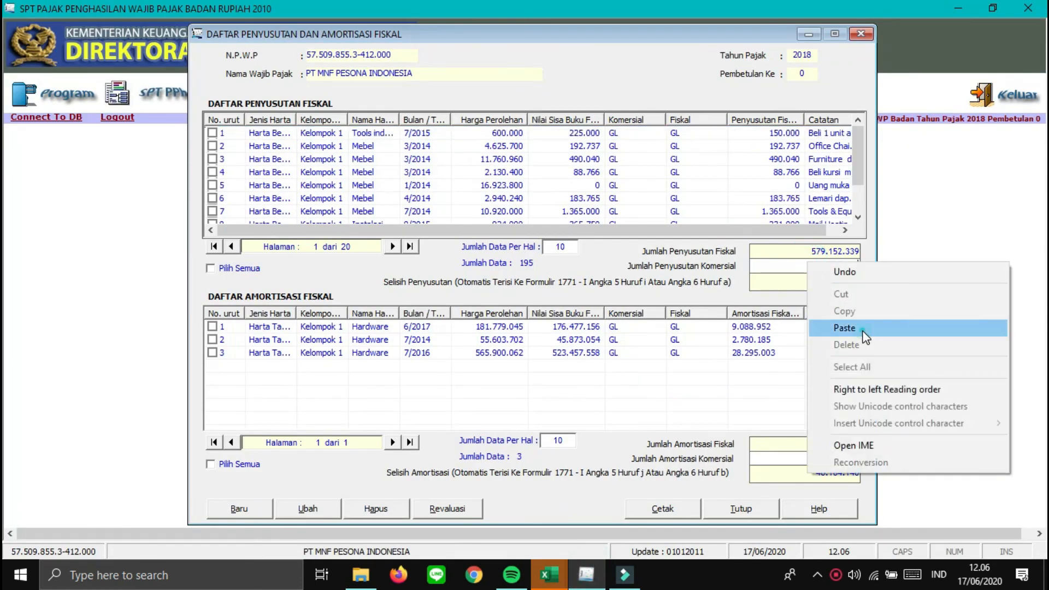
{"action": "left_click", "coordinate": [845, 328]}
{"action": "key", "text": "Tab"}
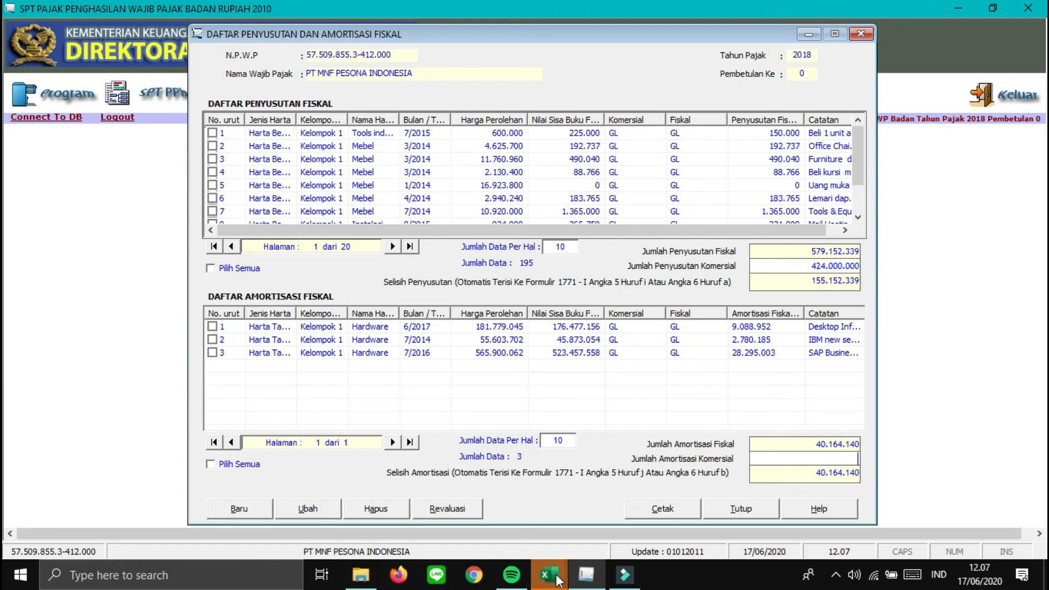
{"action": "mouse_move", "coordinate": [551, 572]}
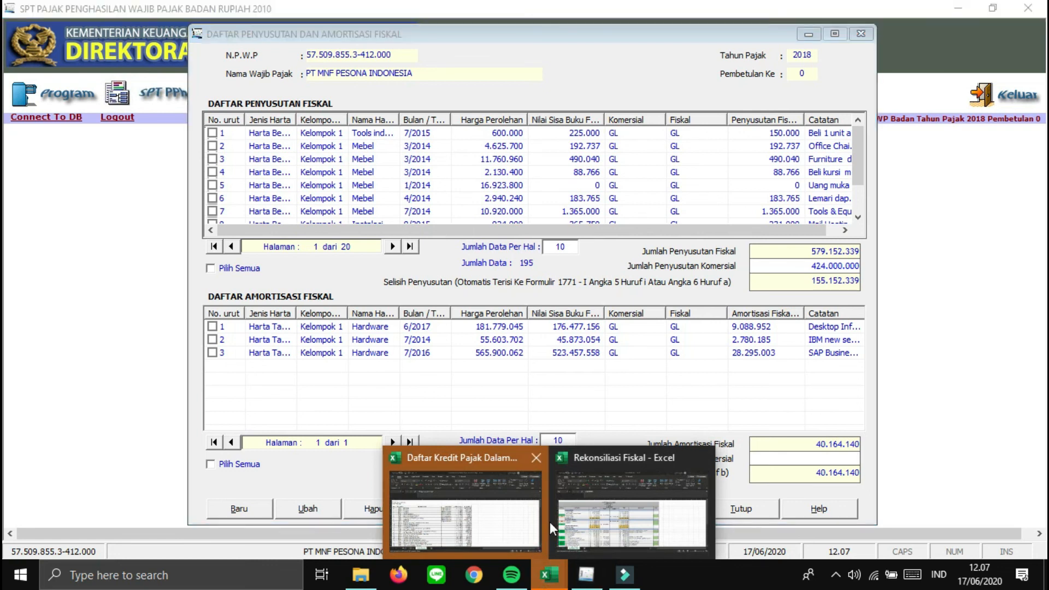
- Copy the 283.000.000 commercial amortization expense from cell E23 in Rekonsiliasi Fiskal
{"action": "mouse_move", "coordinate": [563, 527]}
{"action": "left_click", "coordinate": [563, 527]}
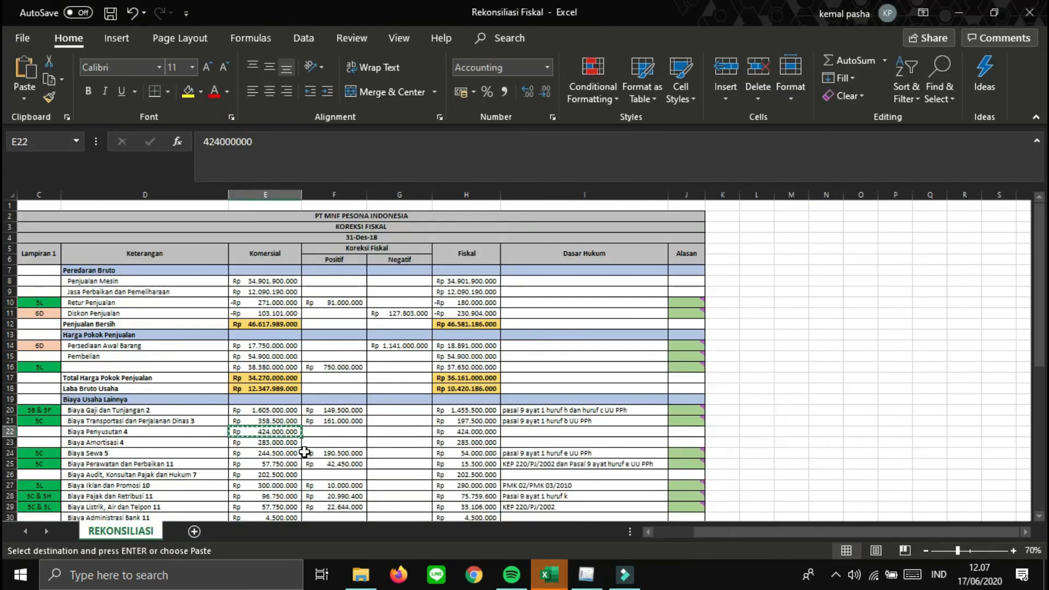
{"action": "left_click", "coordinate": [282, 444]}
{"action": "key", "text": "ctrl+c"}
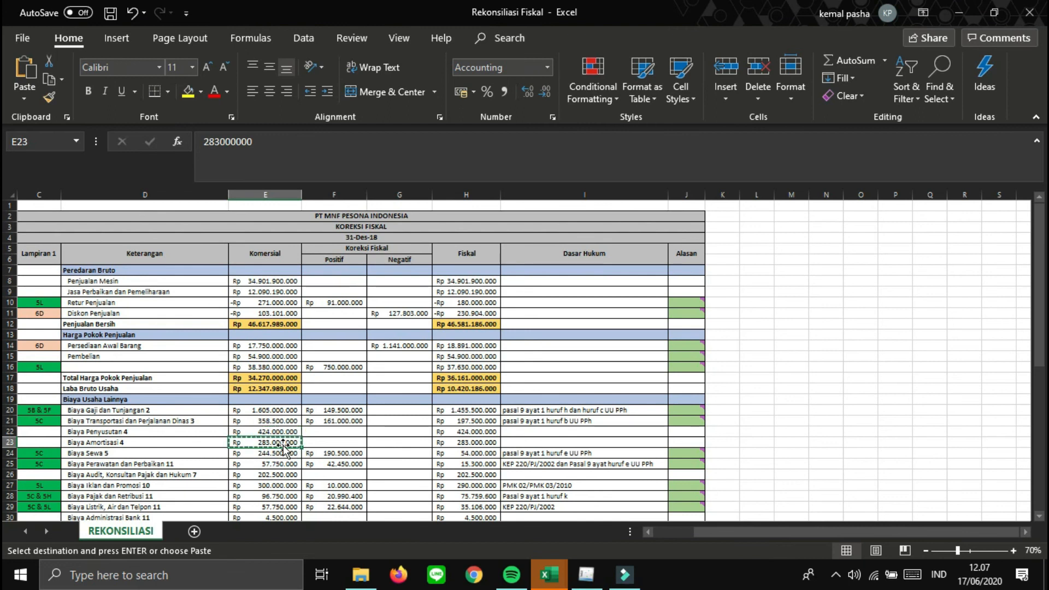
- Paste 283.000.000 into Jumlah Amortisasi Komersial, giving a 242.835.860 amortization difference
{"action": "left_click", "coordinate": [579, 577]}
{"action": "left_click", "coordinate": [856, 455]}
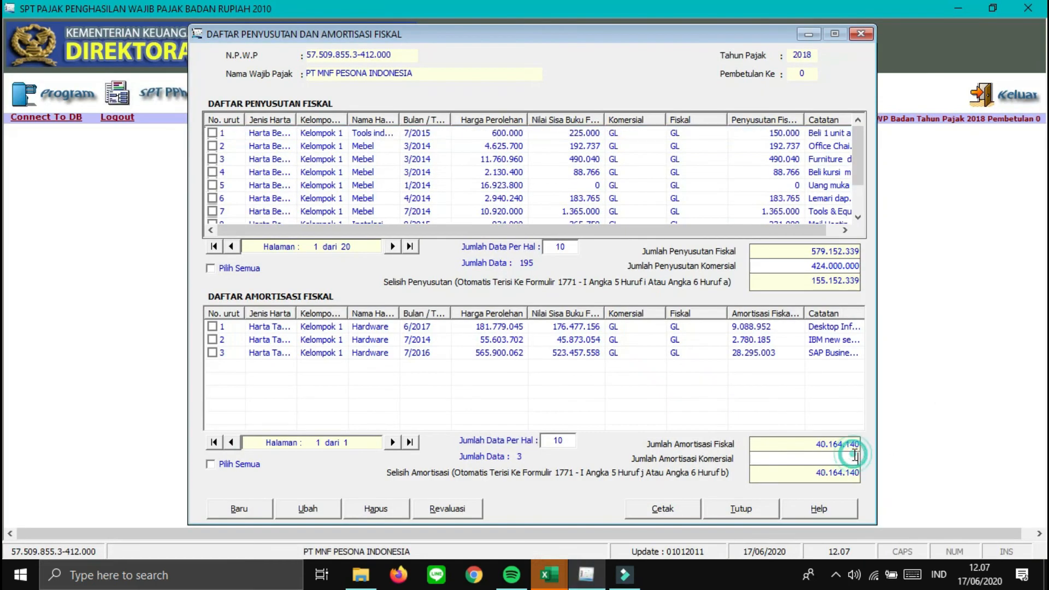
{"action": "key", "text": "ctrl+v"}
{"action": "key", "text": "Tab"}
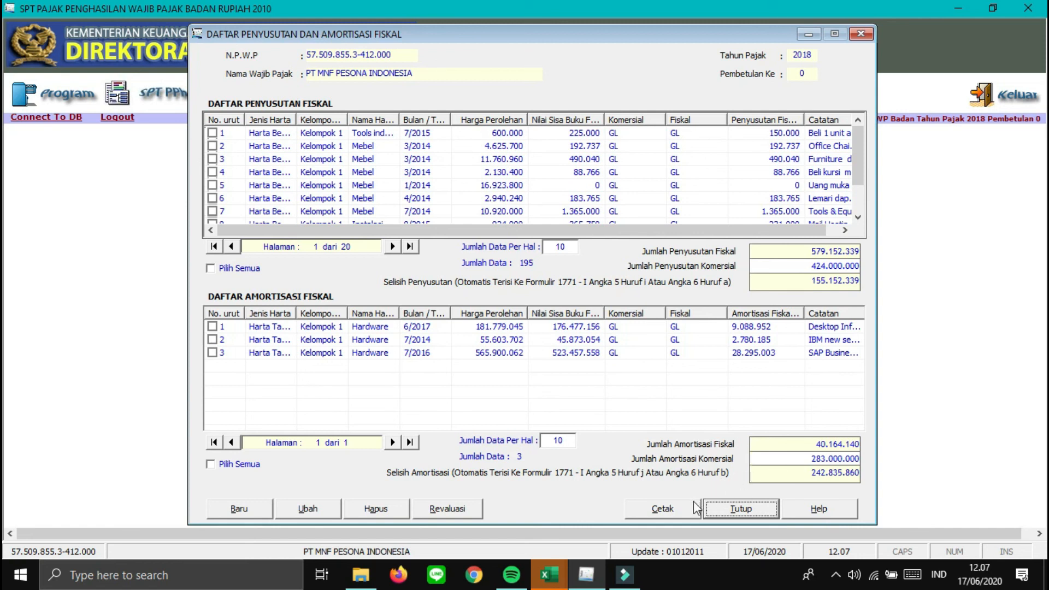
- Close the Daftar Penyusutan dan Amortisasi Fiskal window with Tutup
{"action": "left_click", "coordinate": [725, 507]}
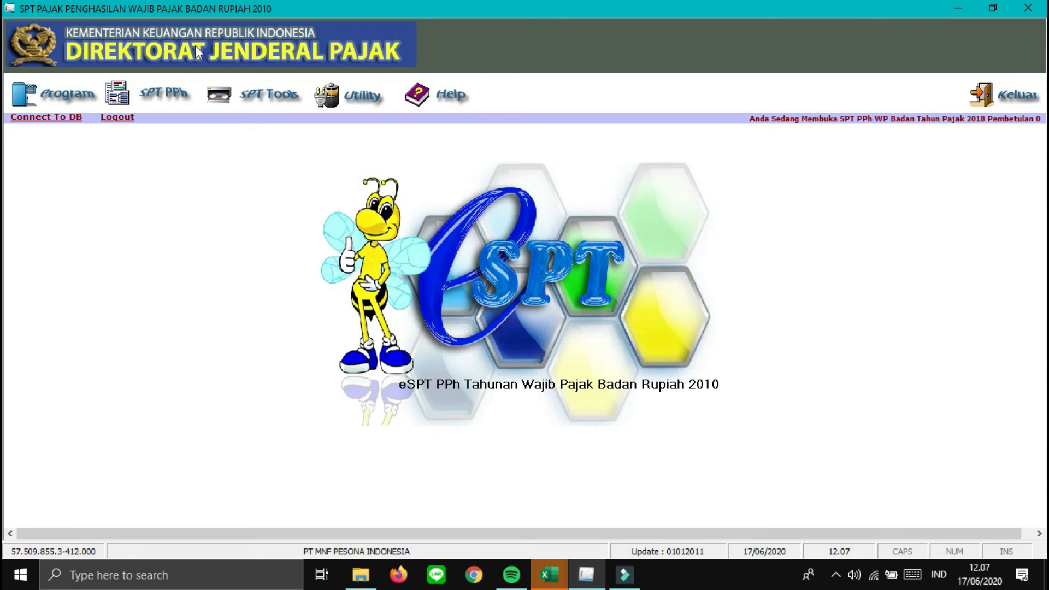